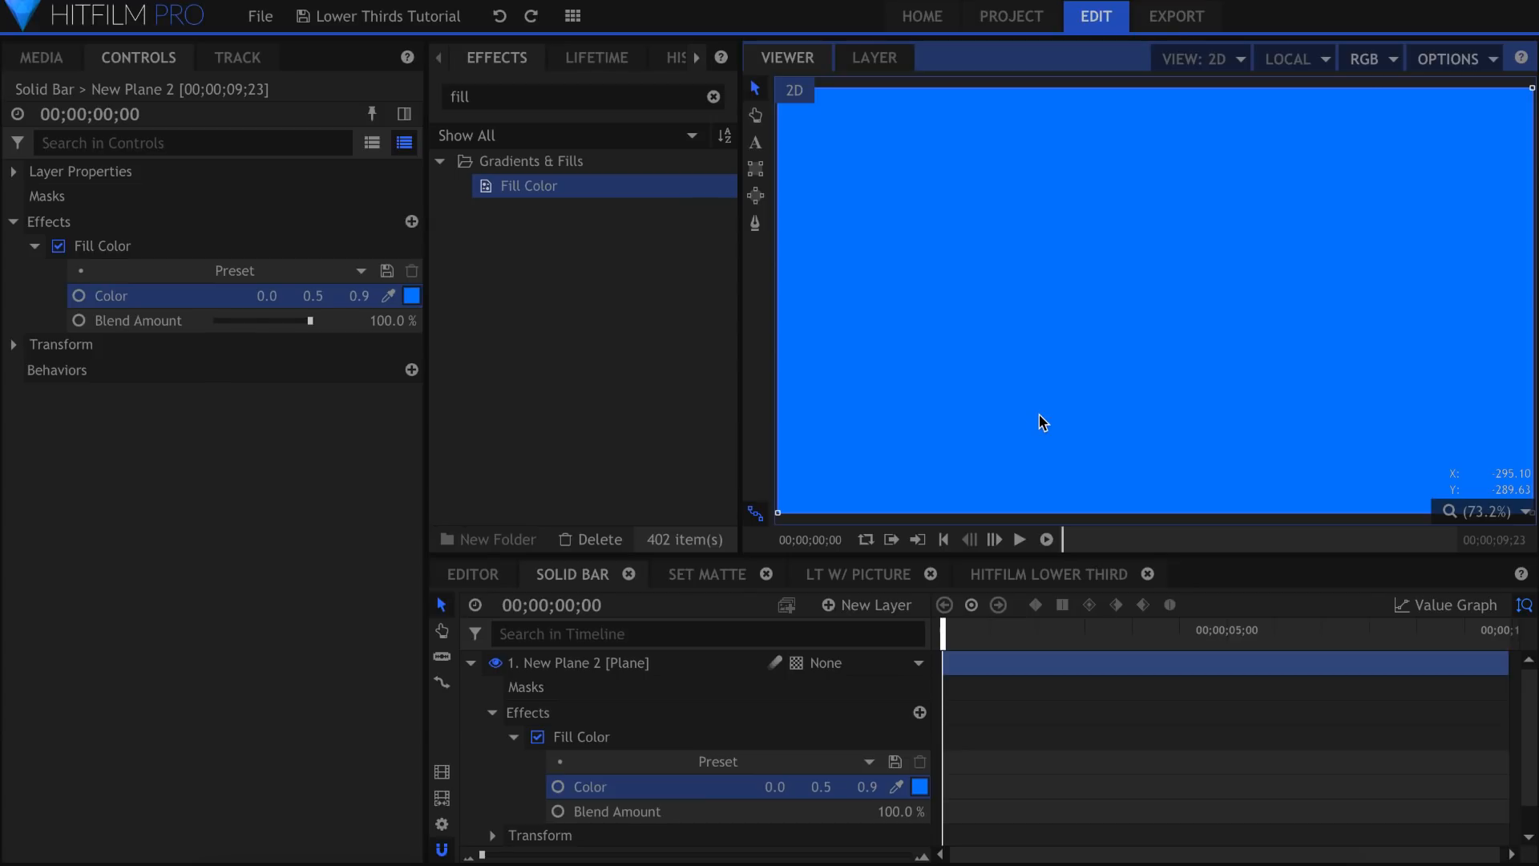
Open the New Plane 2 layer's transform properties and shift its horizontal anchor point to about -963.
click(472, 663)
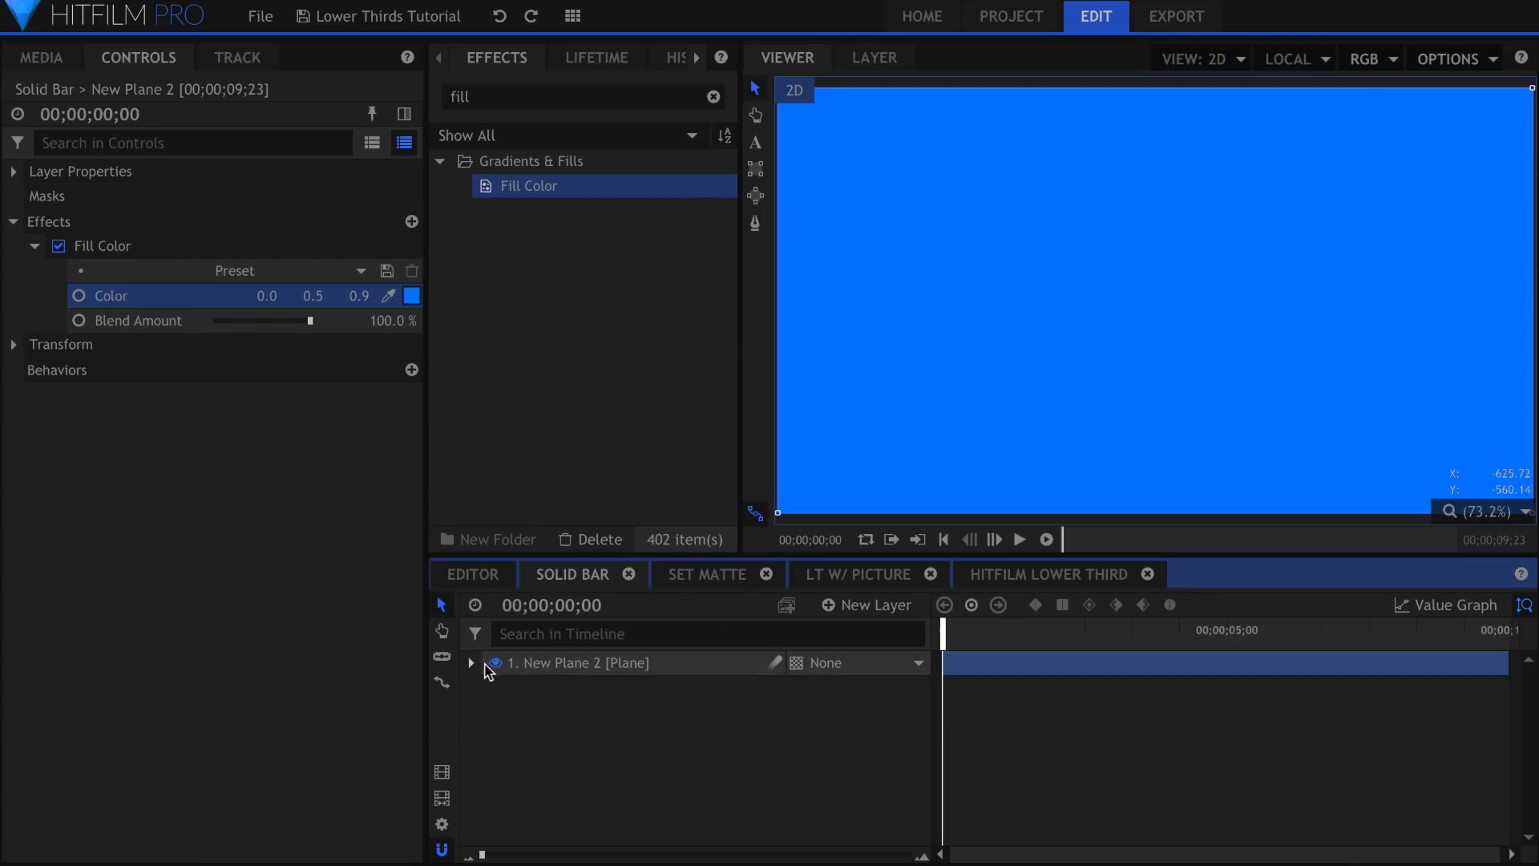
click(548, 665)
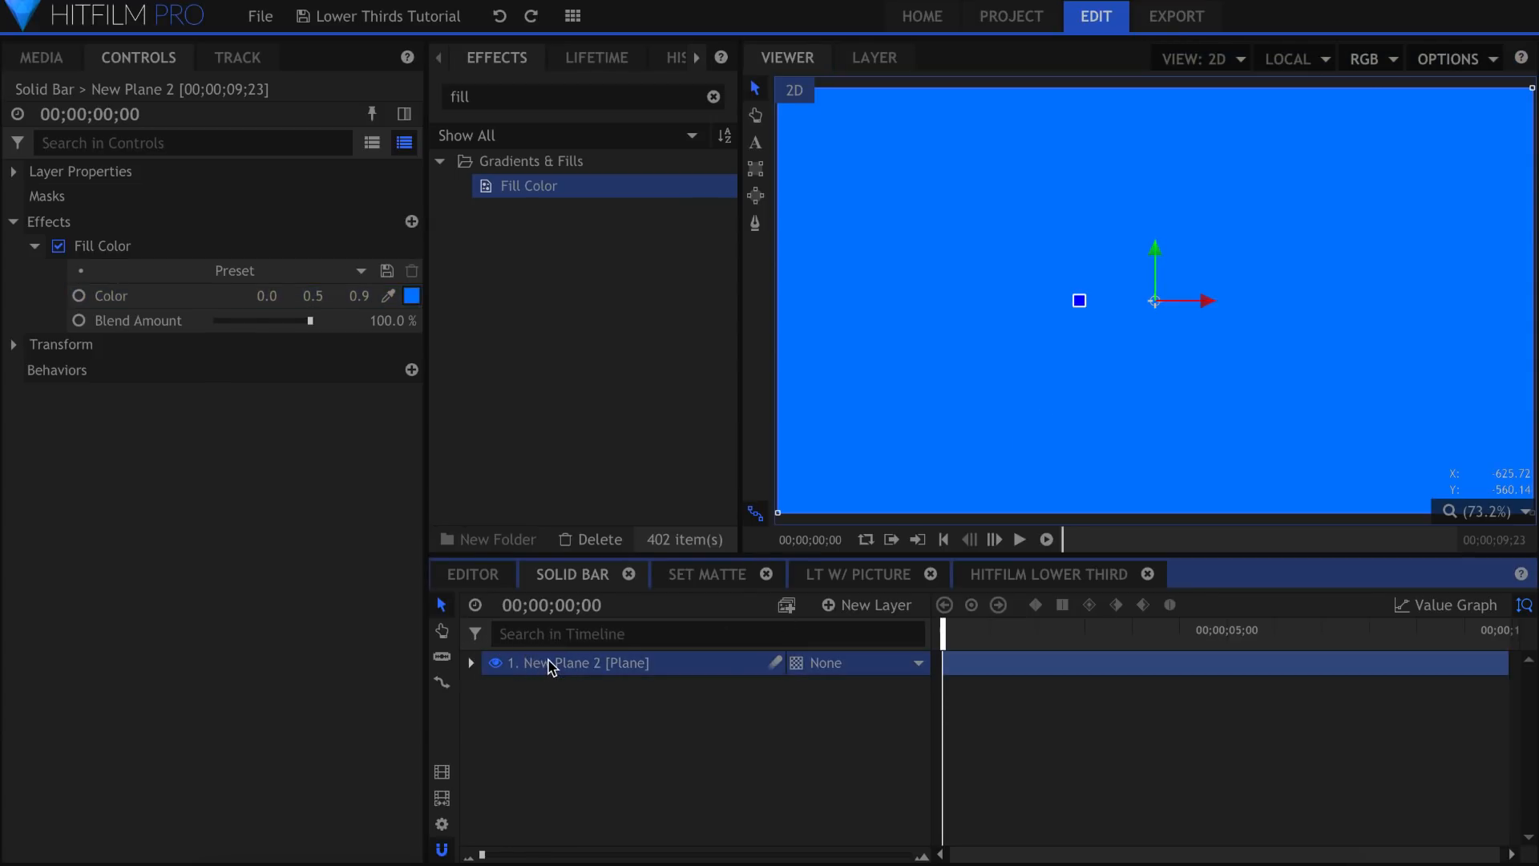
click(14, 222)
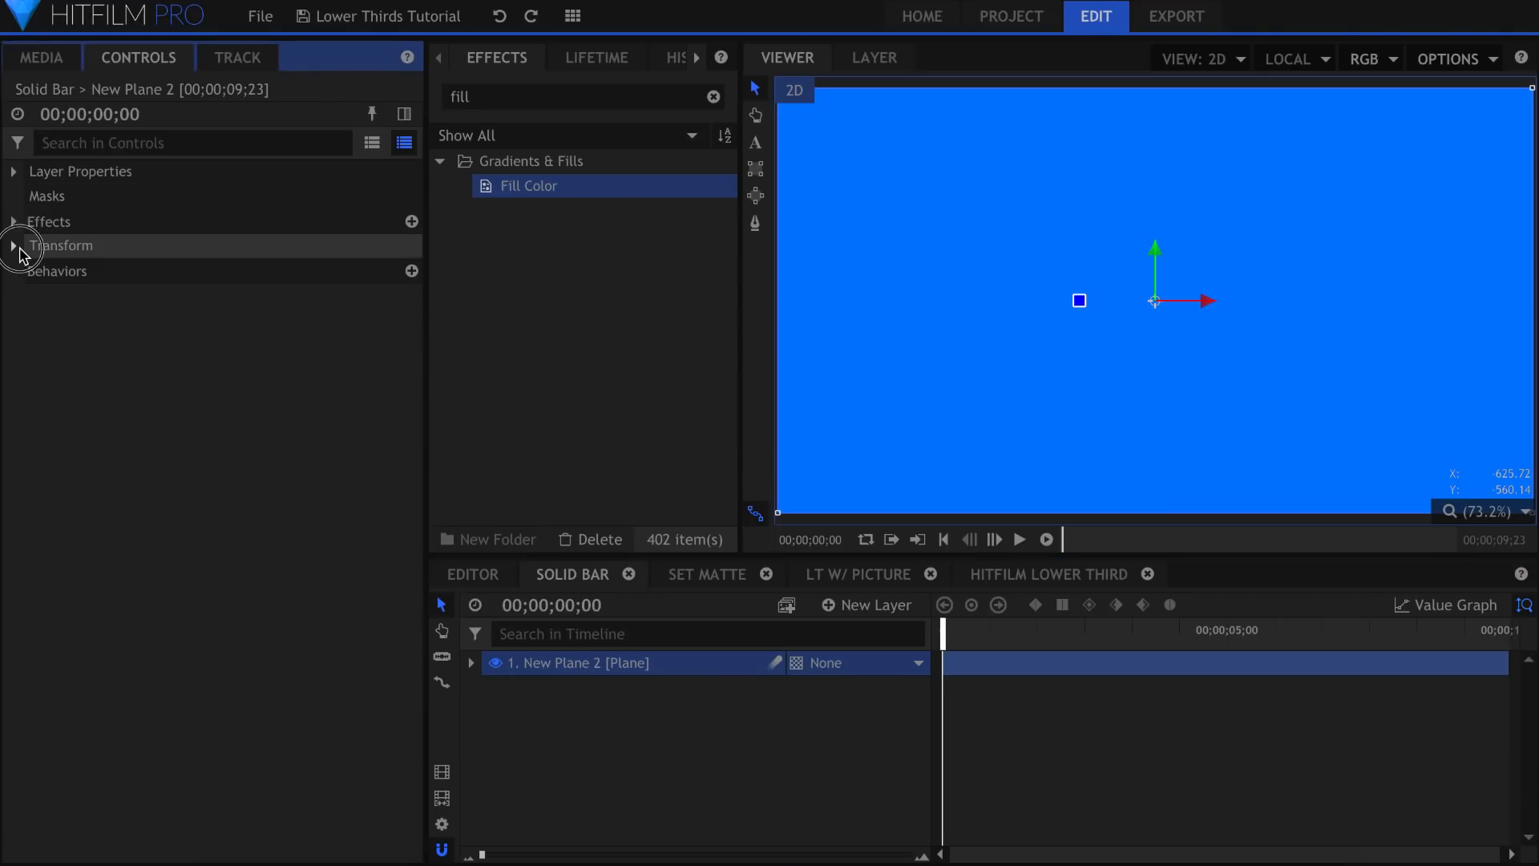
click(15, 246)
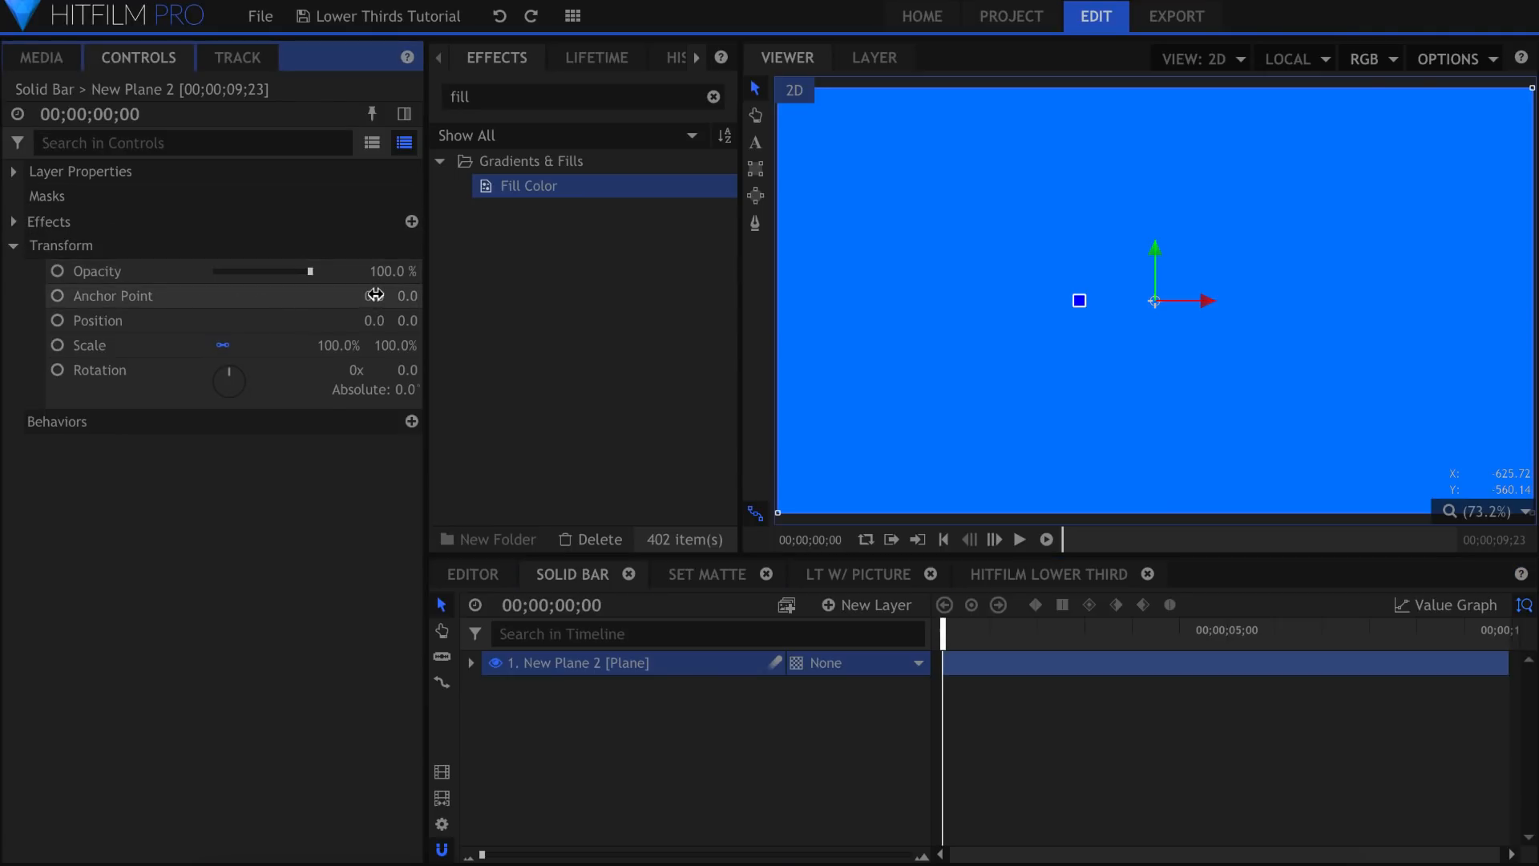
drag(374, 295, 246, 295)
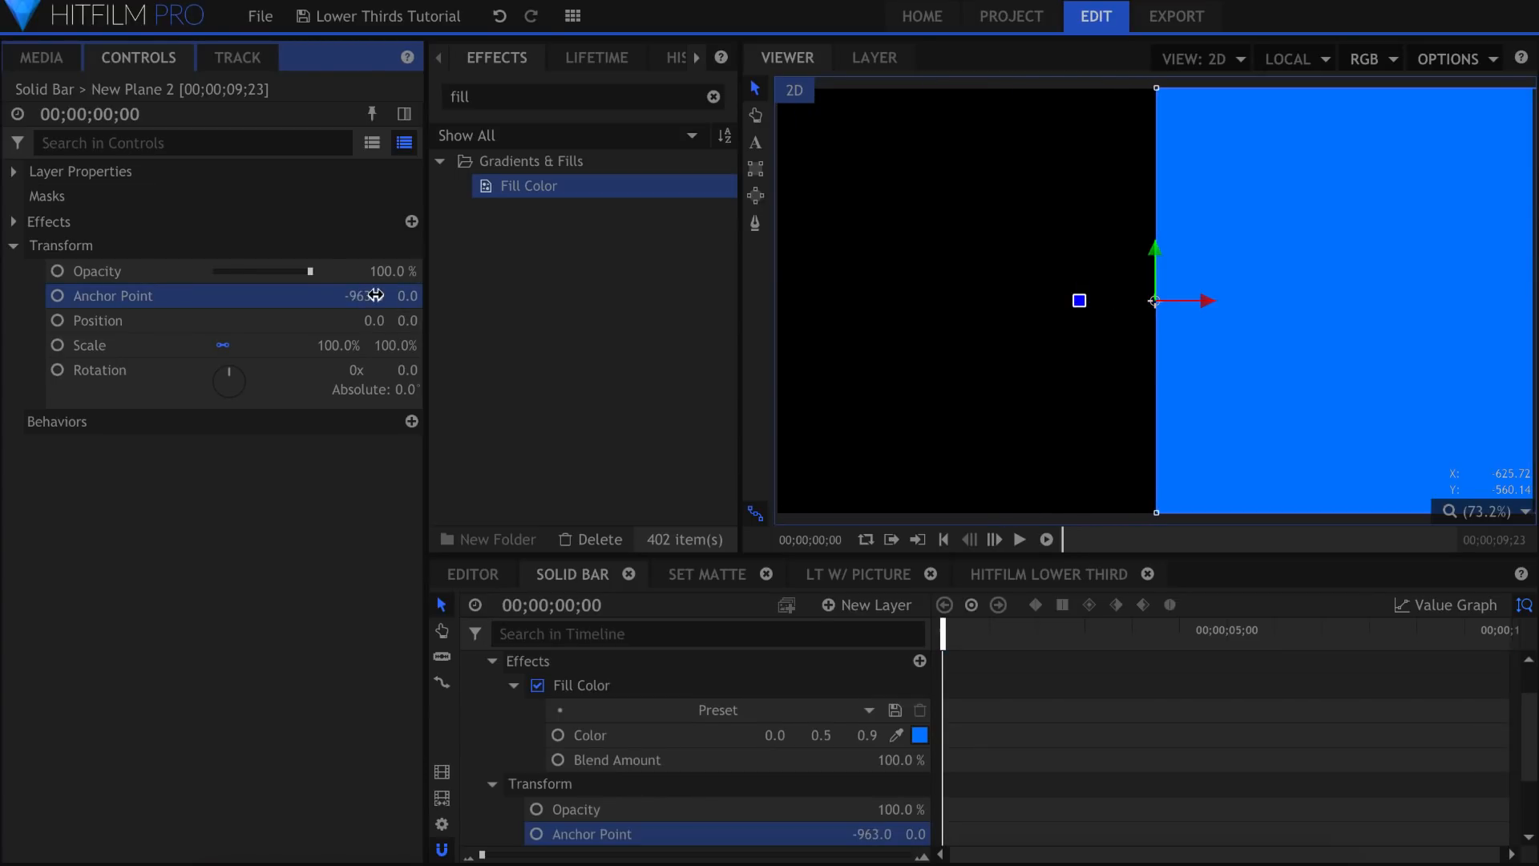
Work out 1920/2 in the Calculator app and set the plane's horizontal anchor point to -960.
key(super+space)
text(calc)
key(Return)
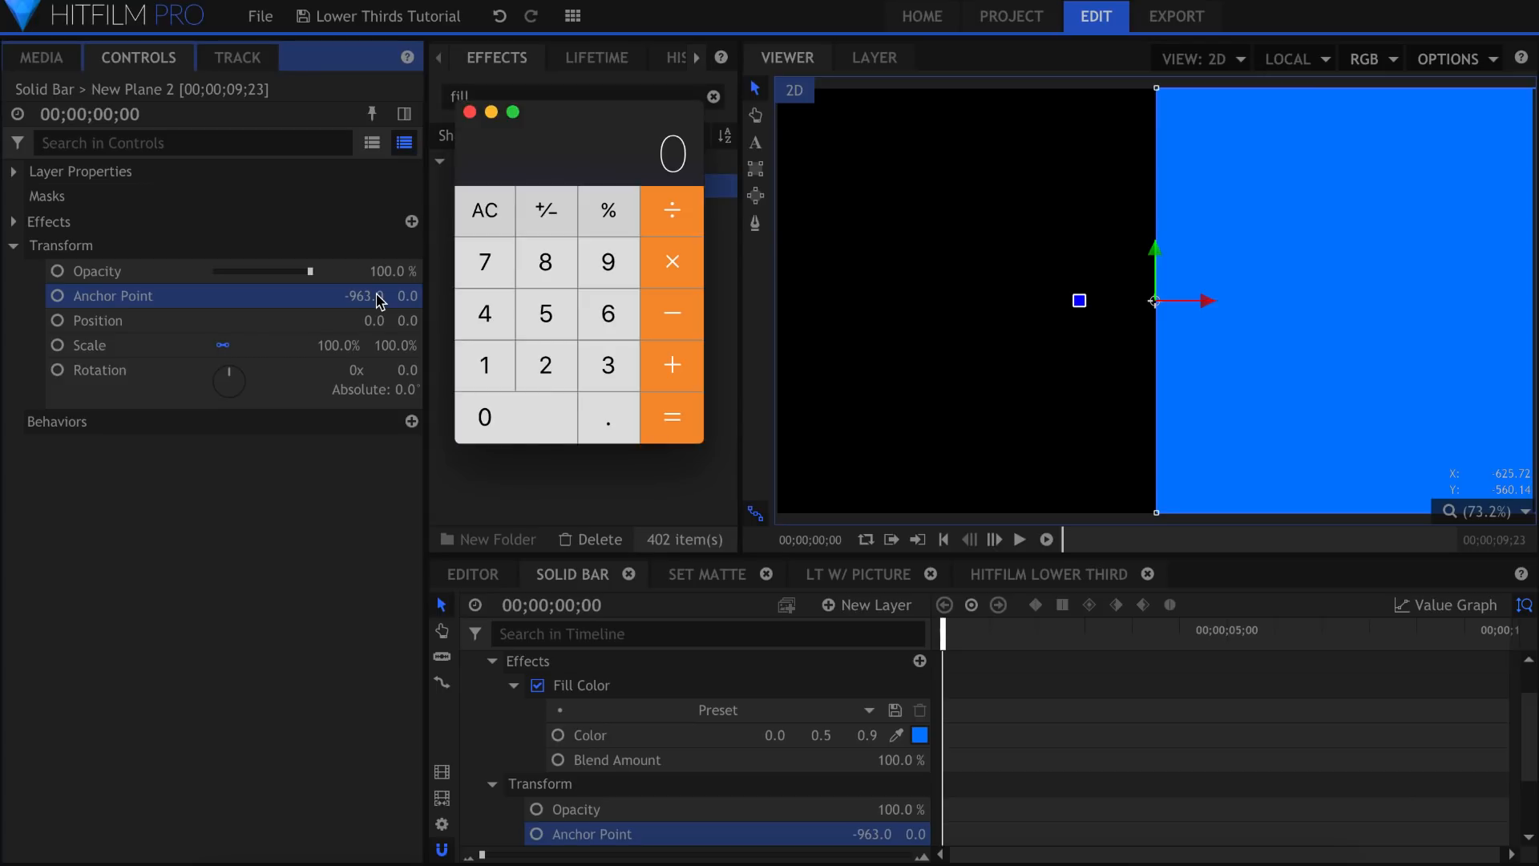
text(1920/2)
key(Return)
key(super+q)
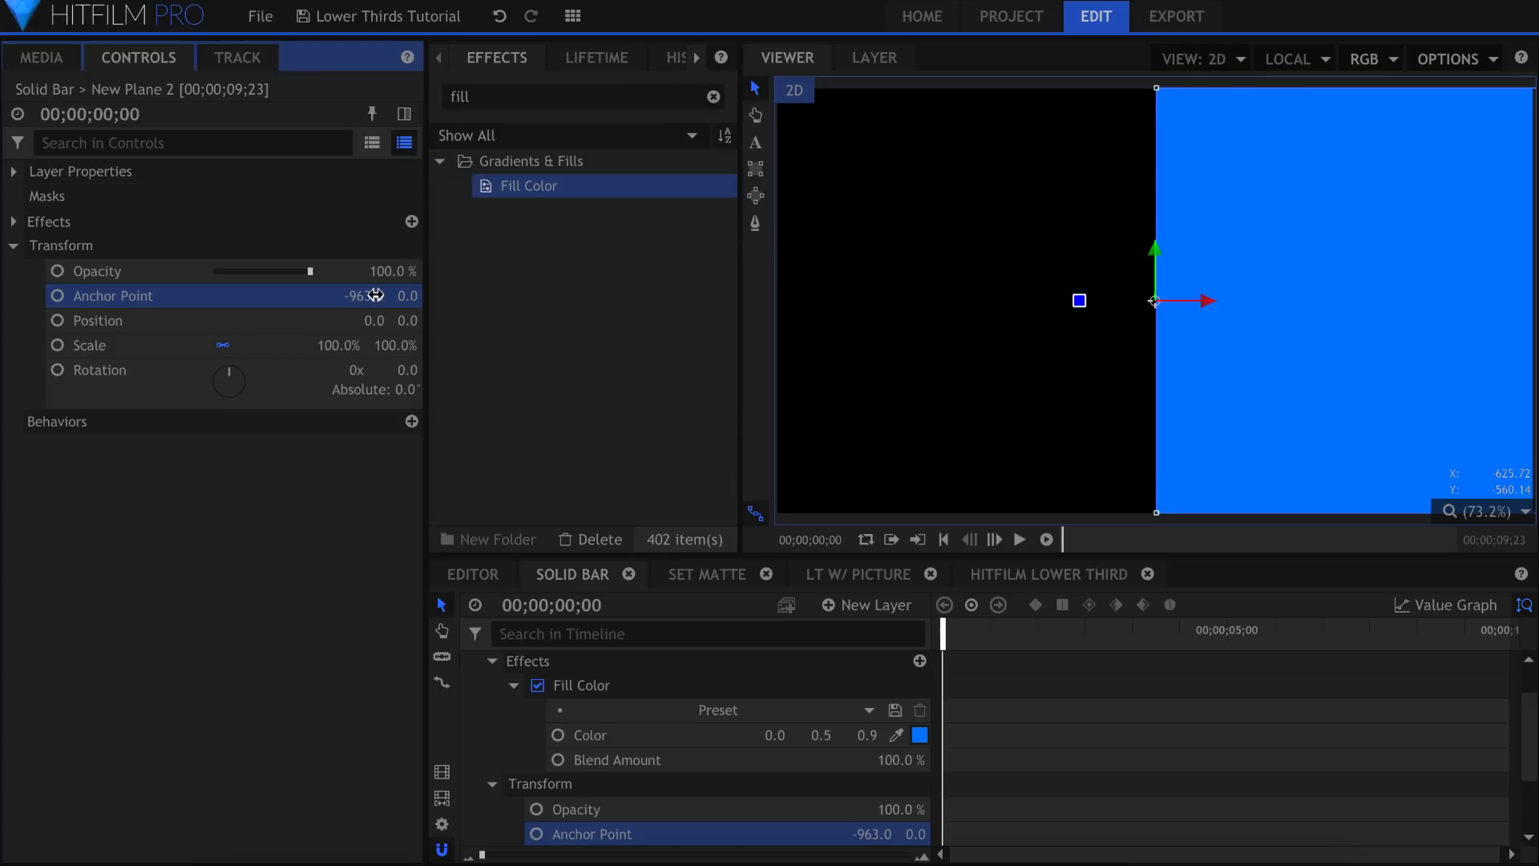
click(378, 295)
text(-960)
key(Return)
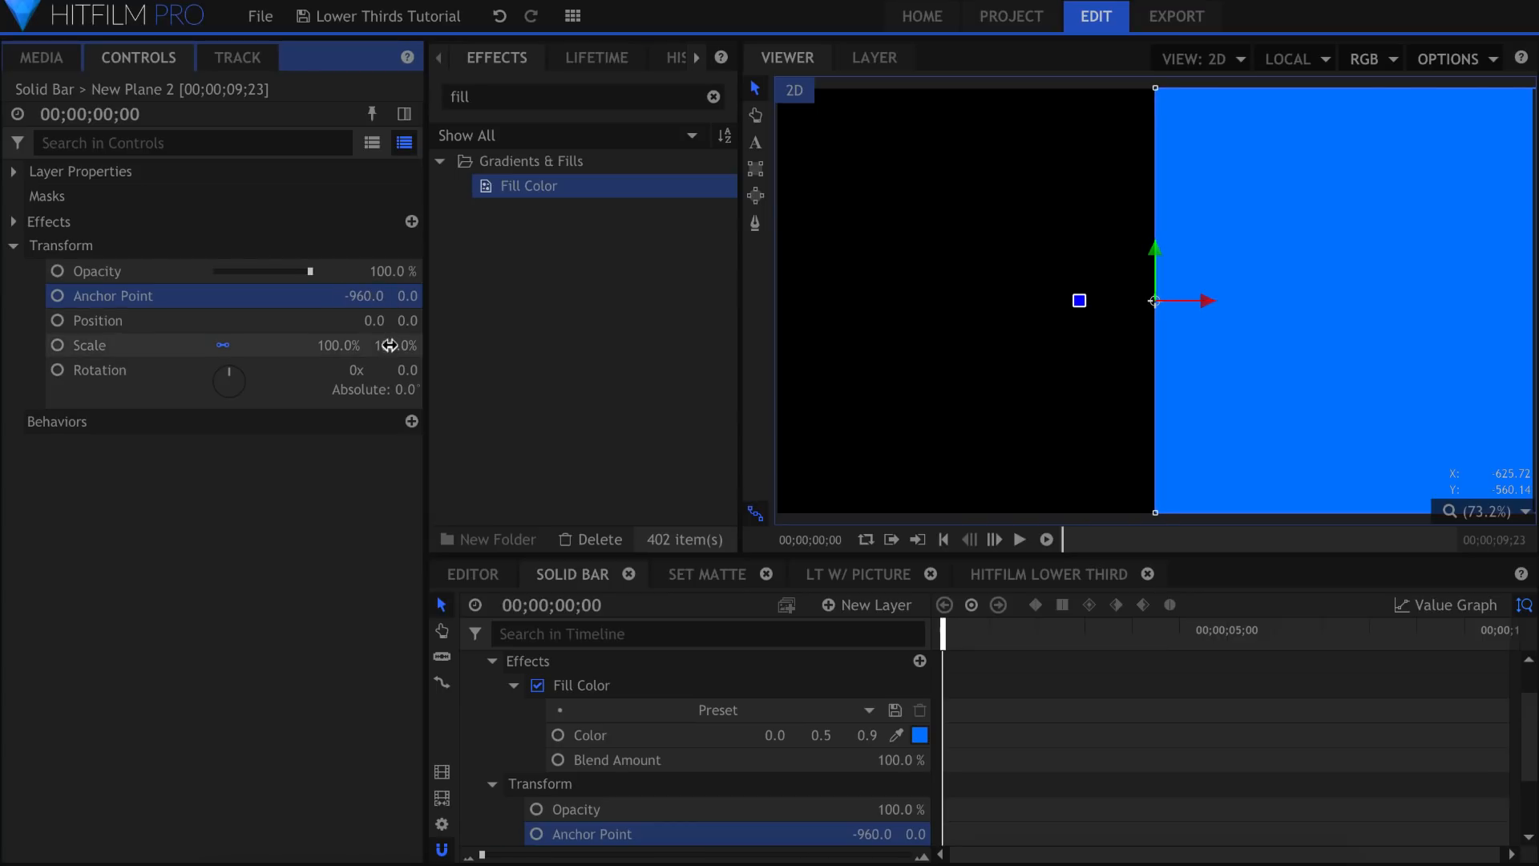
Scale the plane to 32%, then unlink the scale axes and reduce the vertical scale to 23%.
drag(346, 346, 292, 345)
mouse_move(404, 371)
mouse_down()
mouse_move(380, 371)
mouse_move(403, 370)
mouse_up()
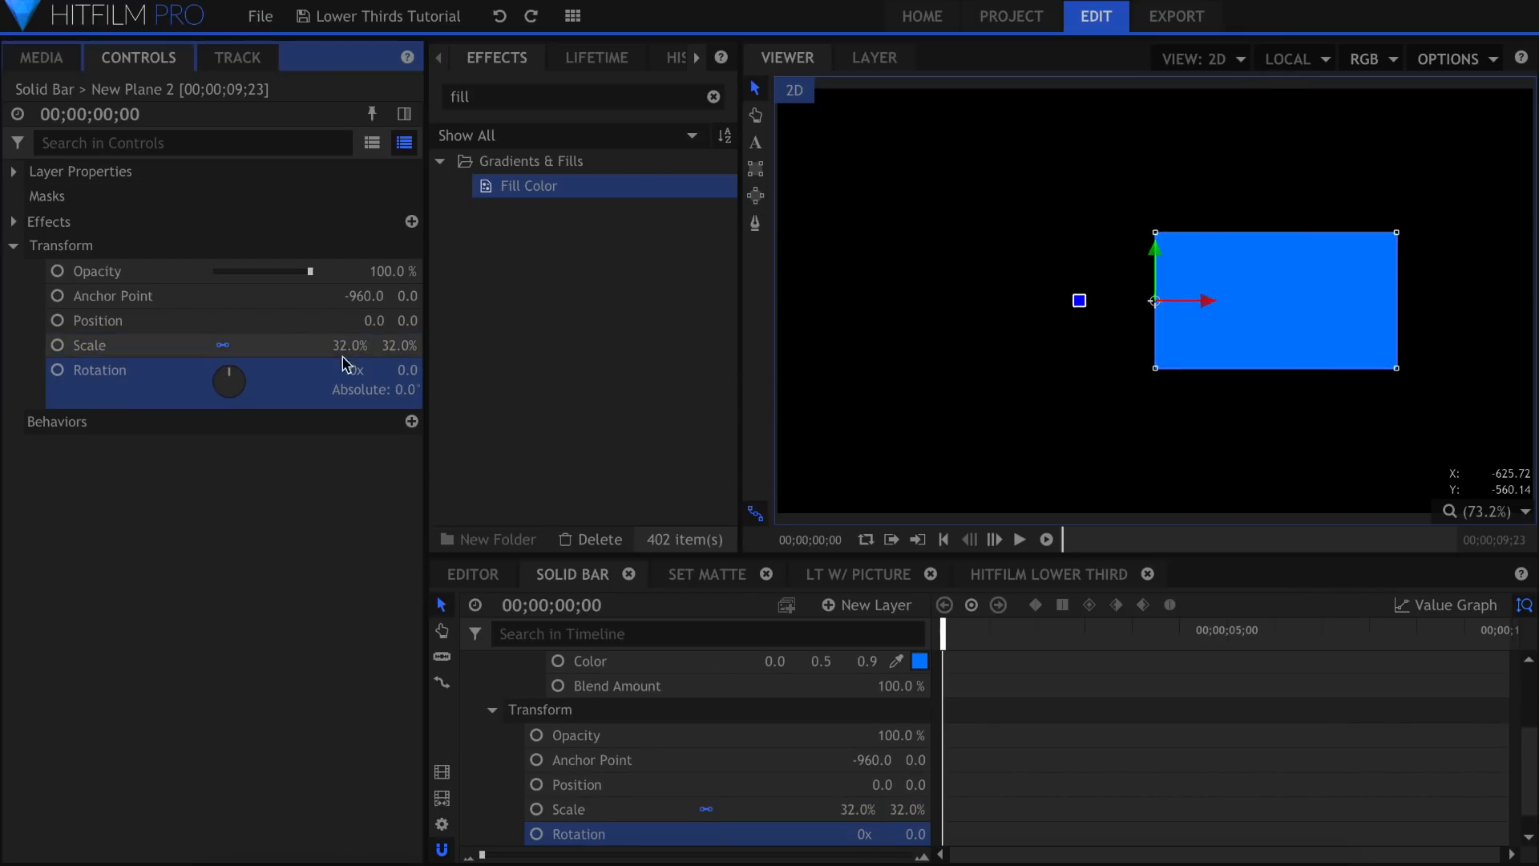
click(223, 347)
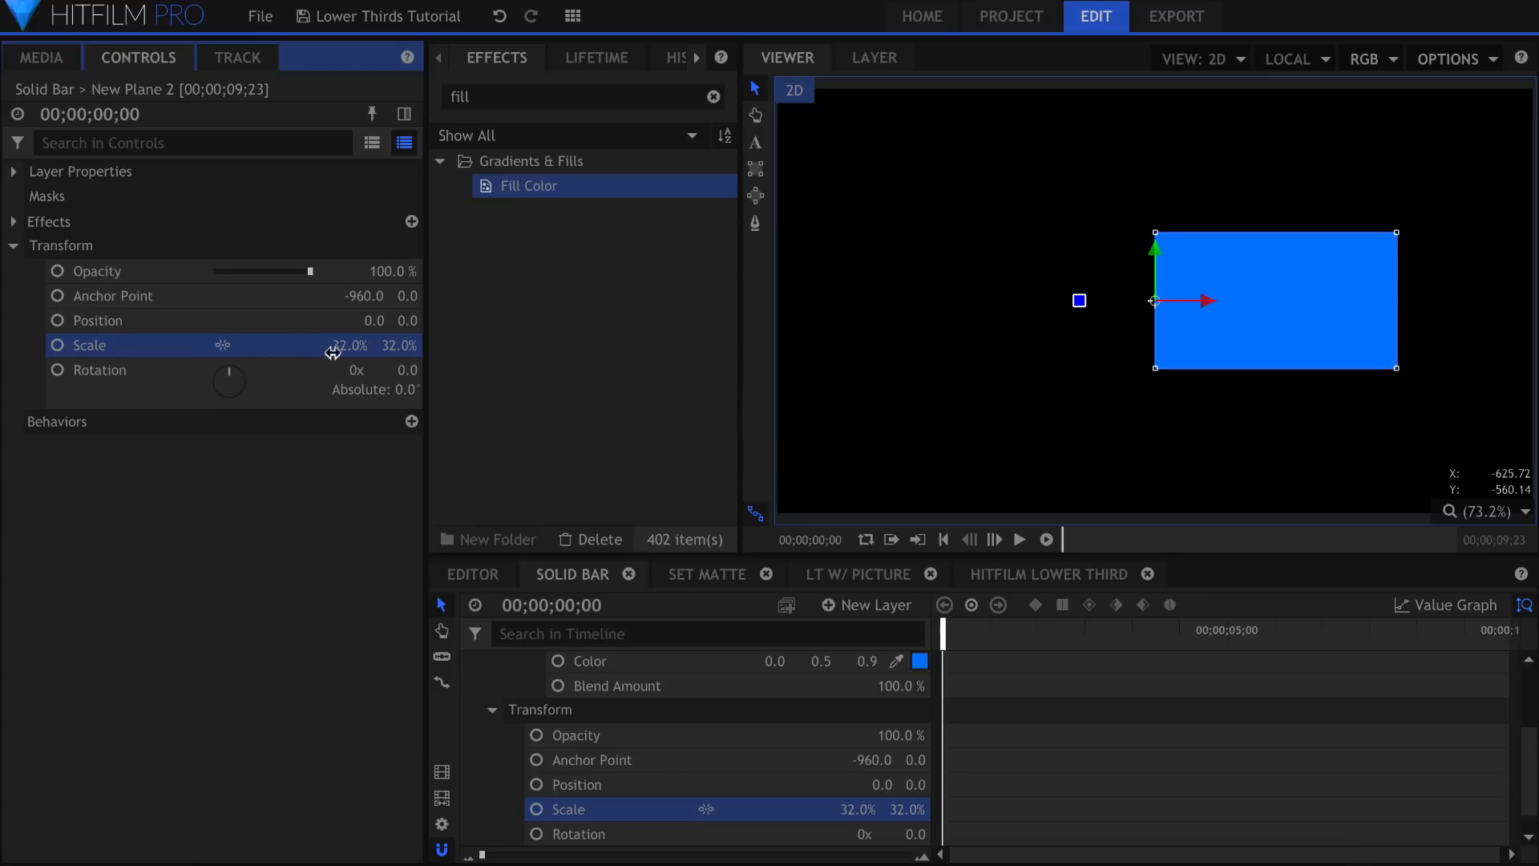
drag(398, 345, 388, 344)
Move the bar left to a horizontal position of about -702 and widen its horizontal scale to 77%.
drag(1203, 302, 928, 313)
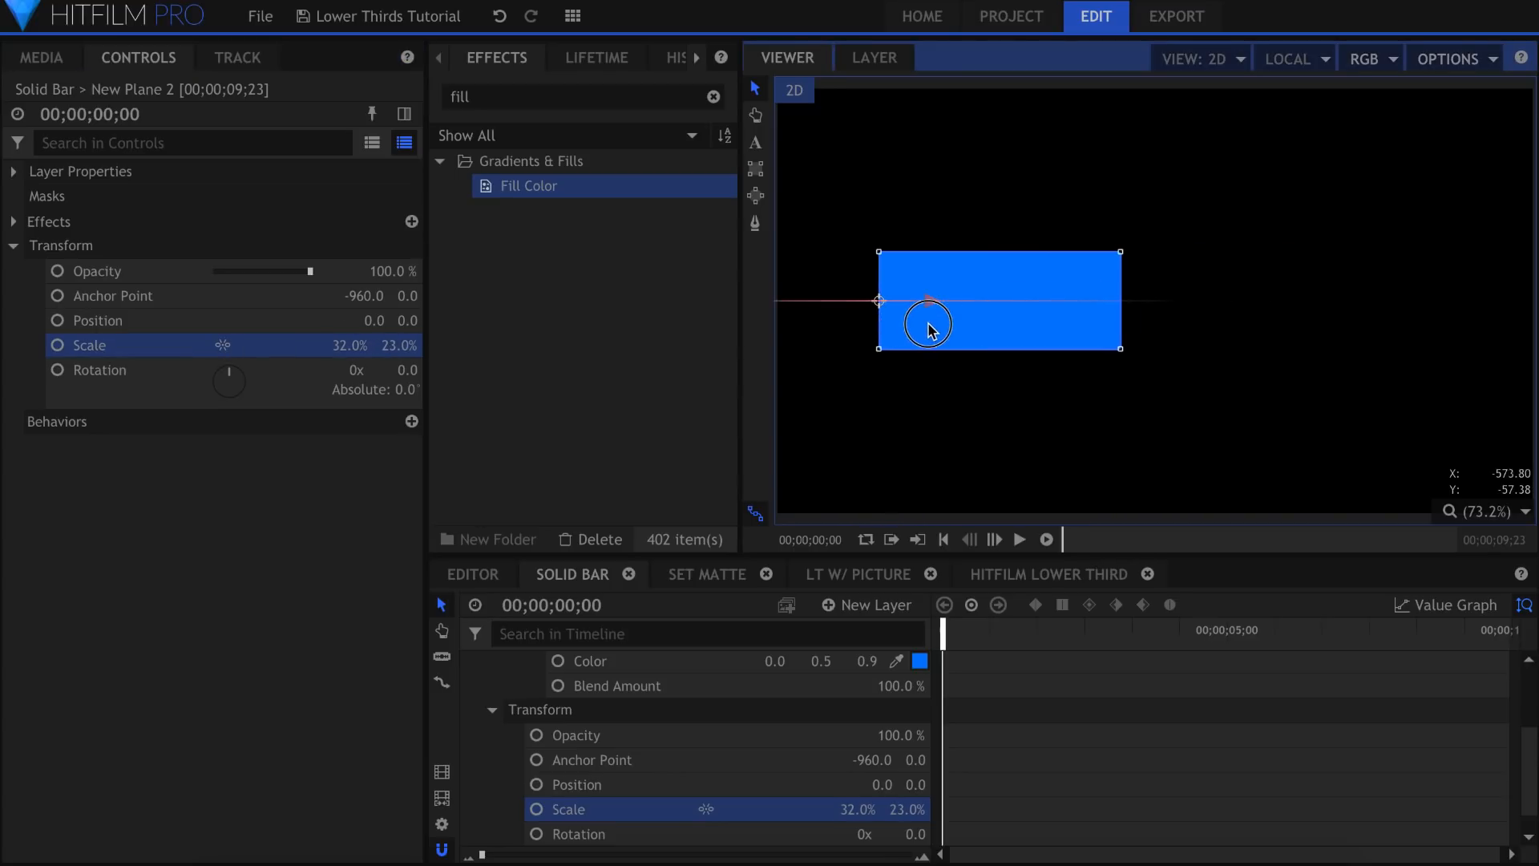
mouse_move(371, 352)
mouse_down()
mouse_move(413, 351)
mouse_move(321, 351)
mouse_move(389, 351)
mouse_move(353, 351)
mouse_up()
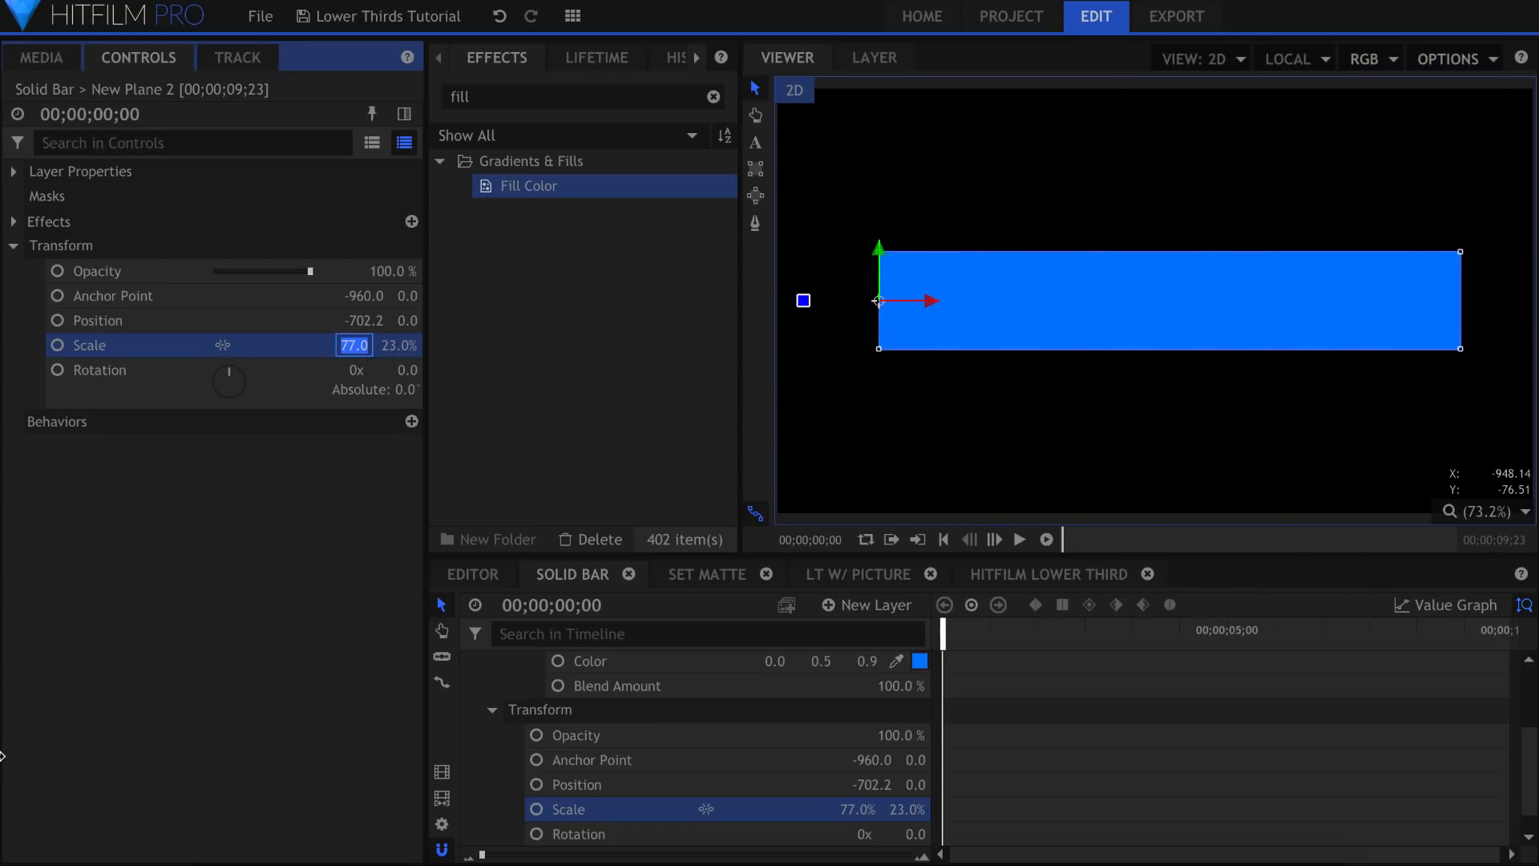
Keyframe the bar's horizontal scale from 0% at the first frame to 73% at 00;00;00;14.
text(0)
key(Return)
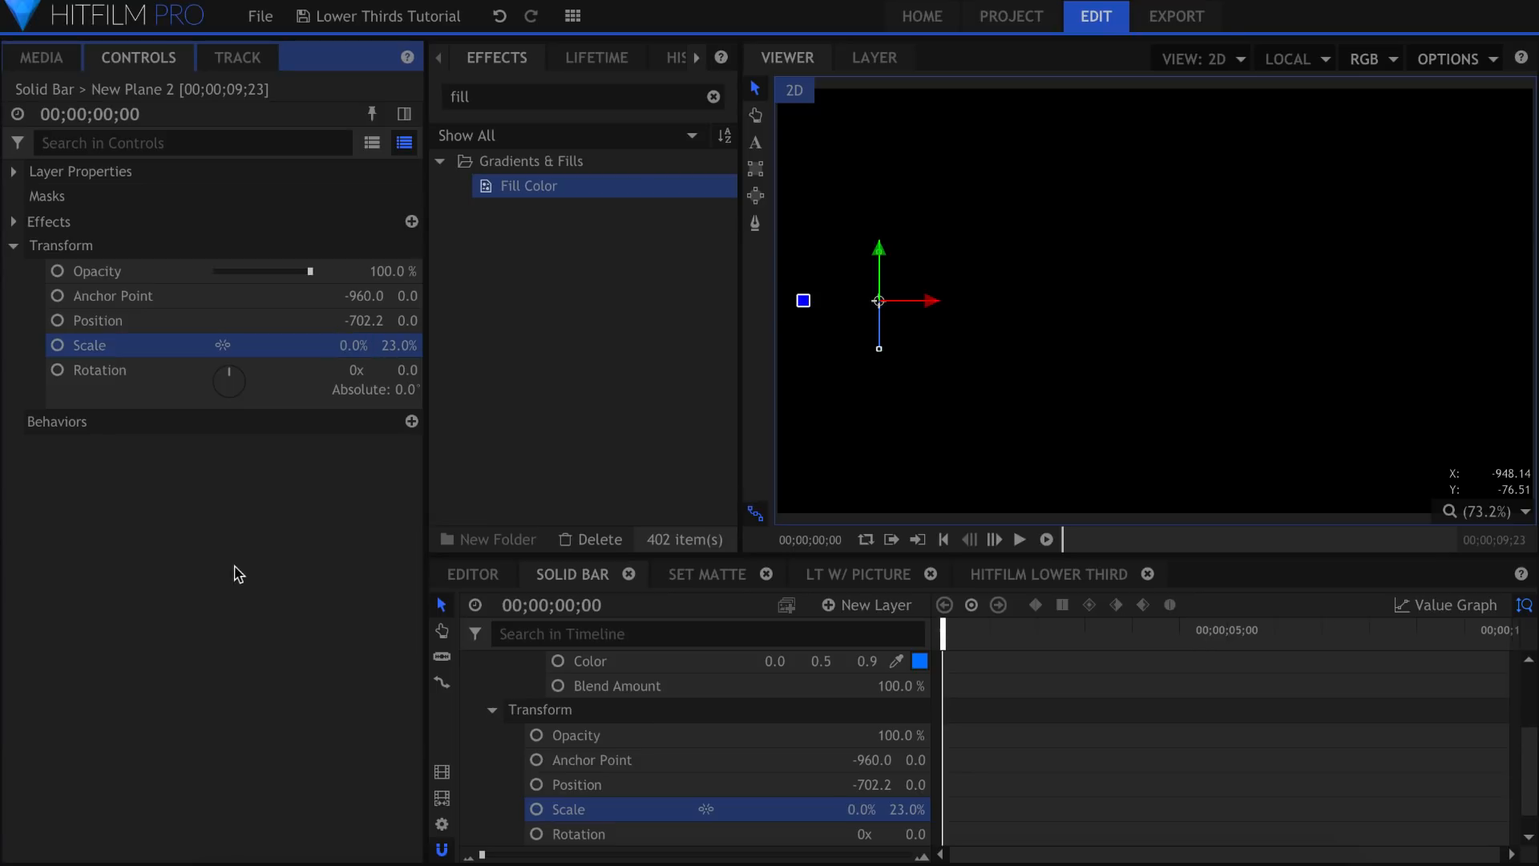
click(57, 344)
key(space)
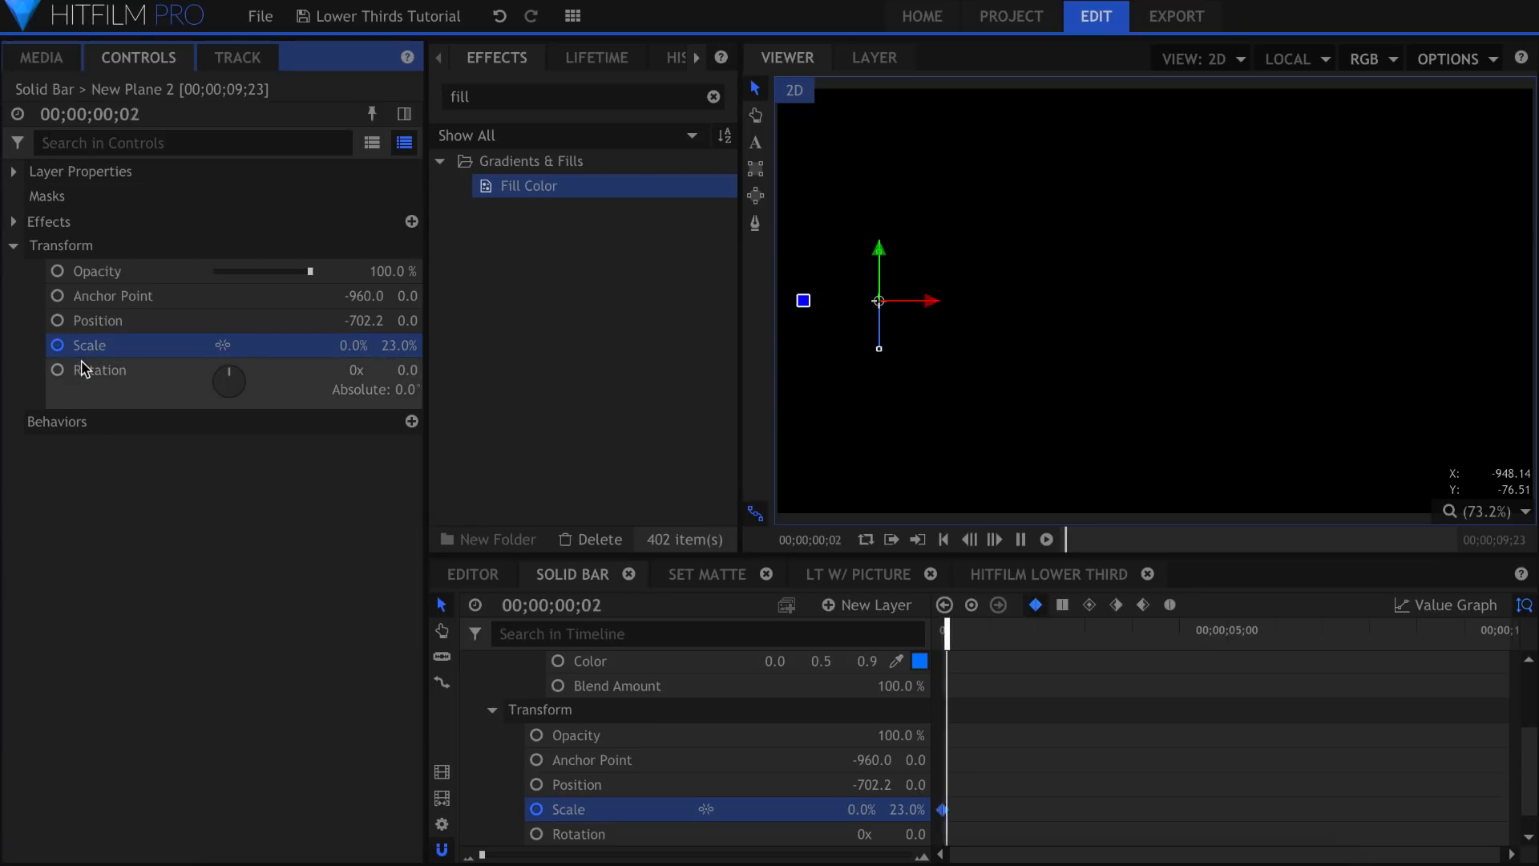
drag(334, 344, 357, 344)
click(283, 336)
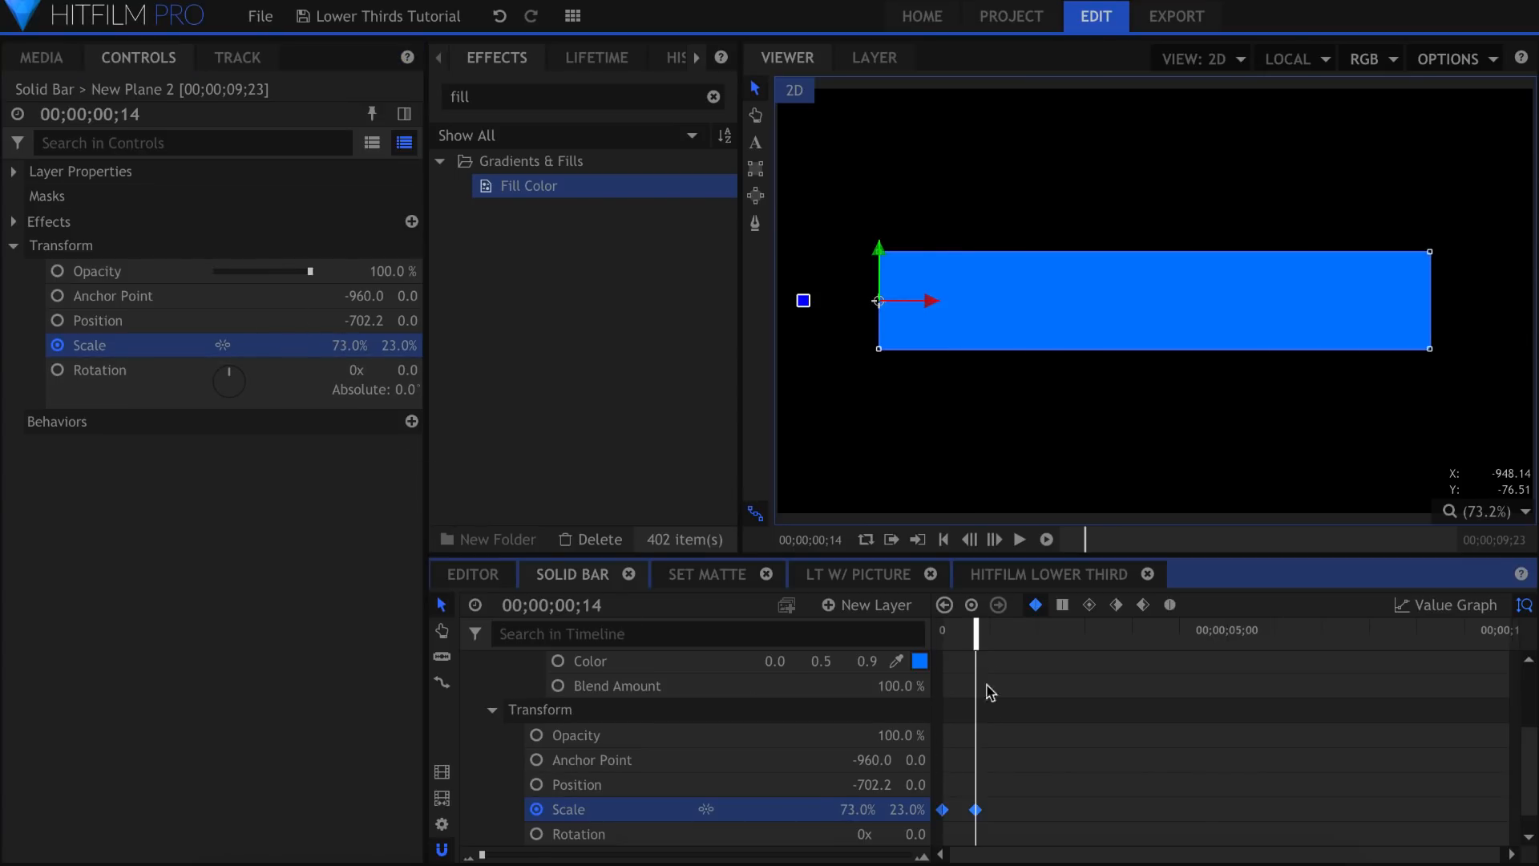
Play back the bar's horizontal reveal from the start of the timeline.
click(1099, 699)
key(Home)
key(space)
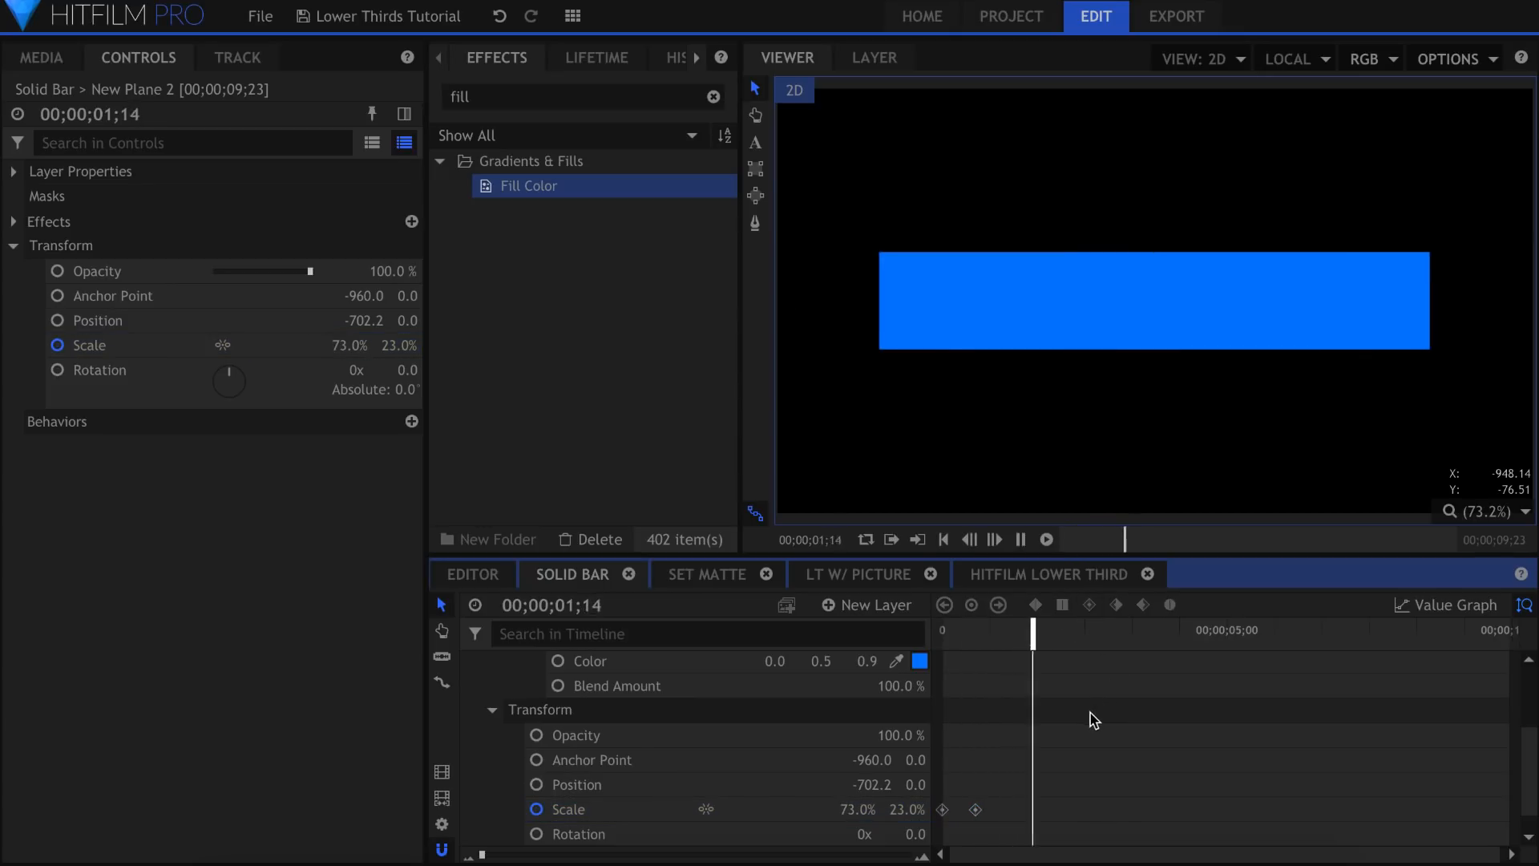
key(Home)
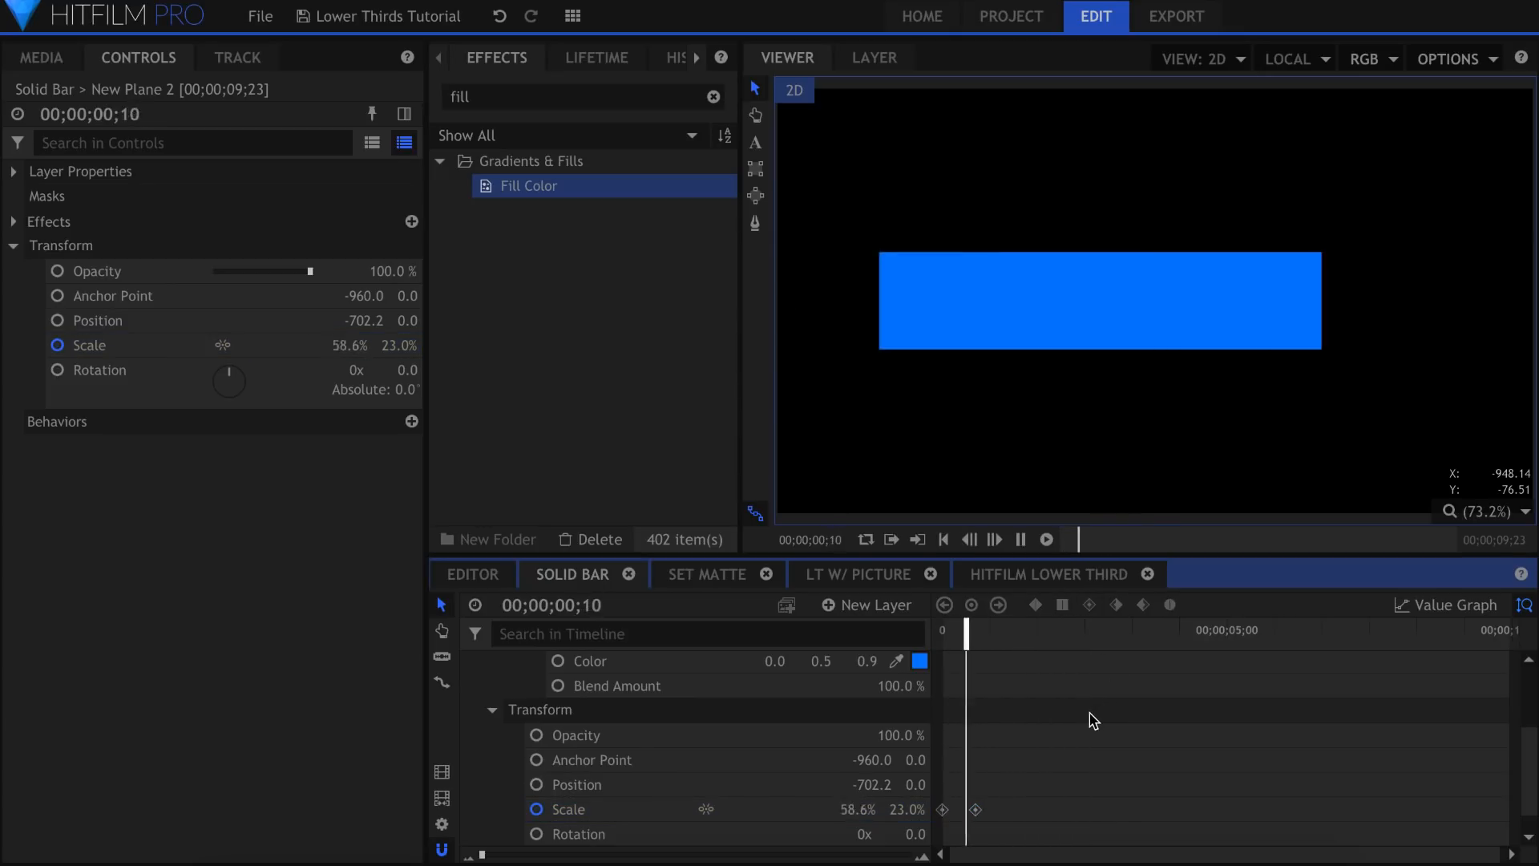
key(space)
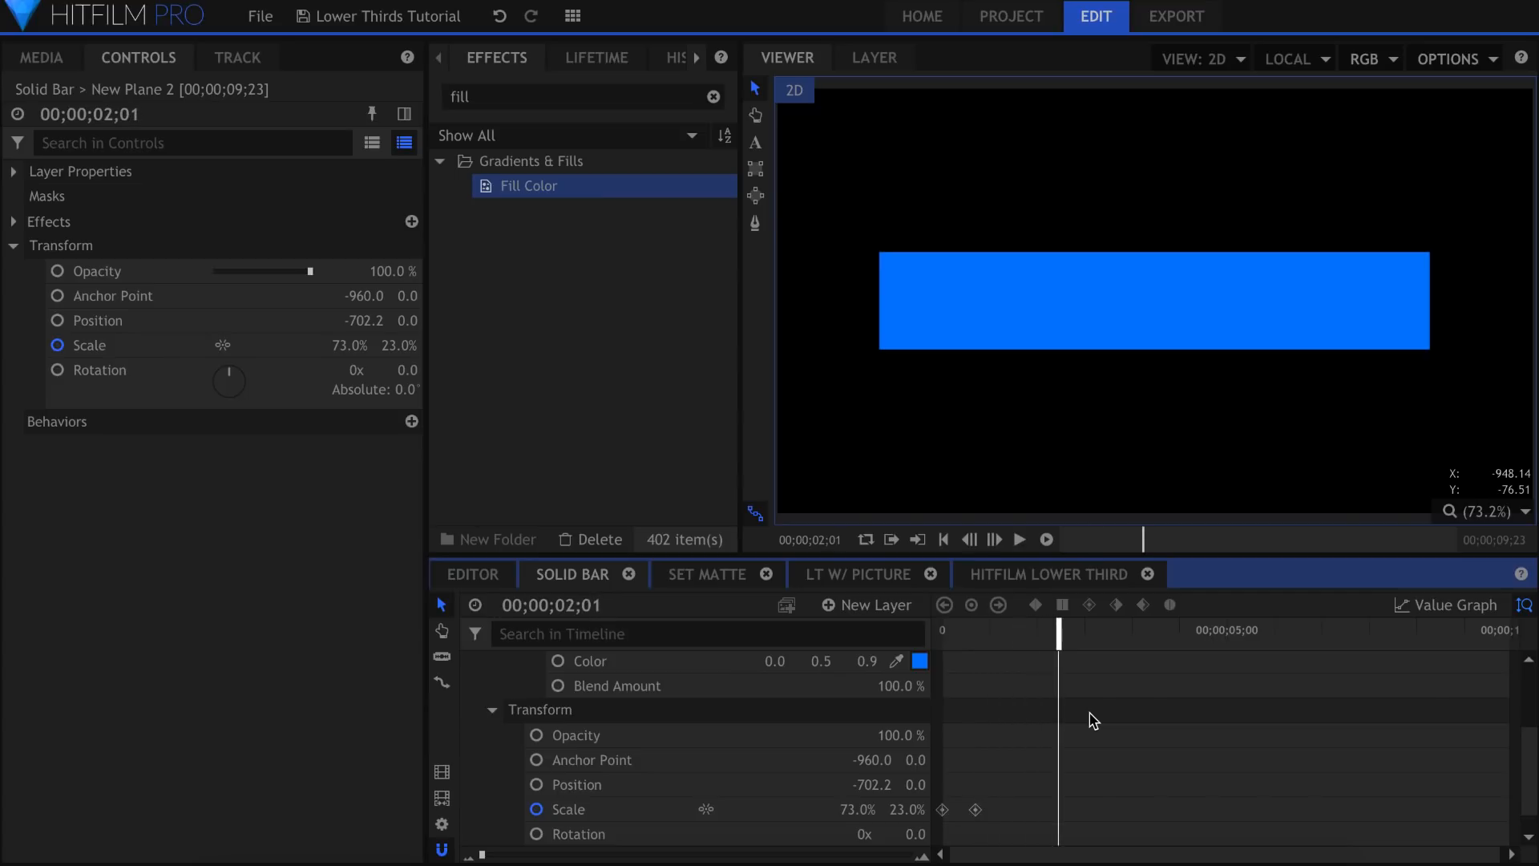
Limit looped playback to a range ending at 00;00;02;00 and preview the reveal within it.
key(Left)
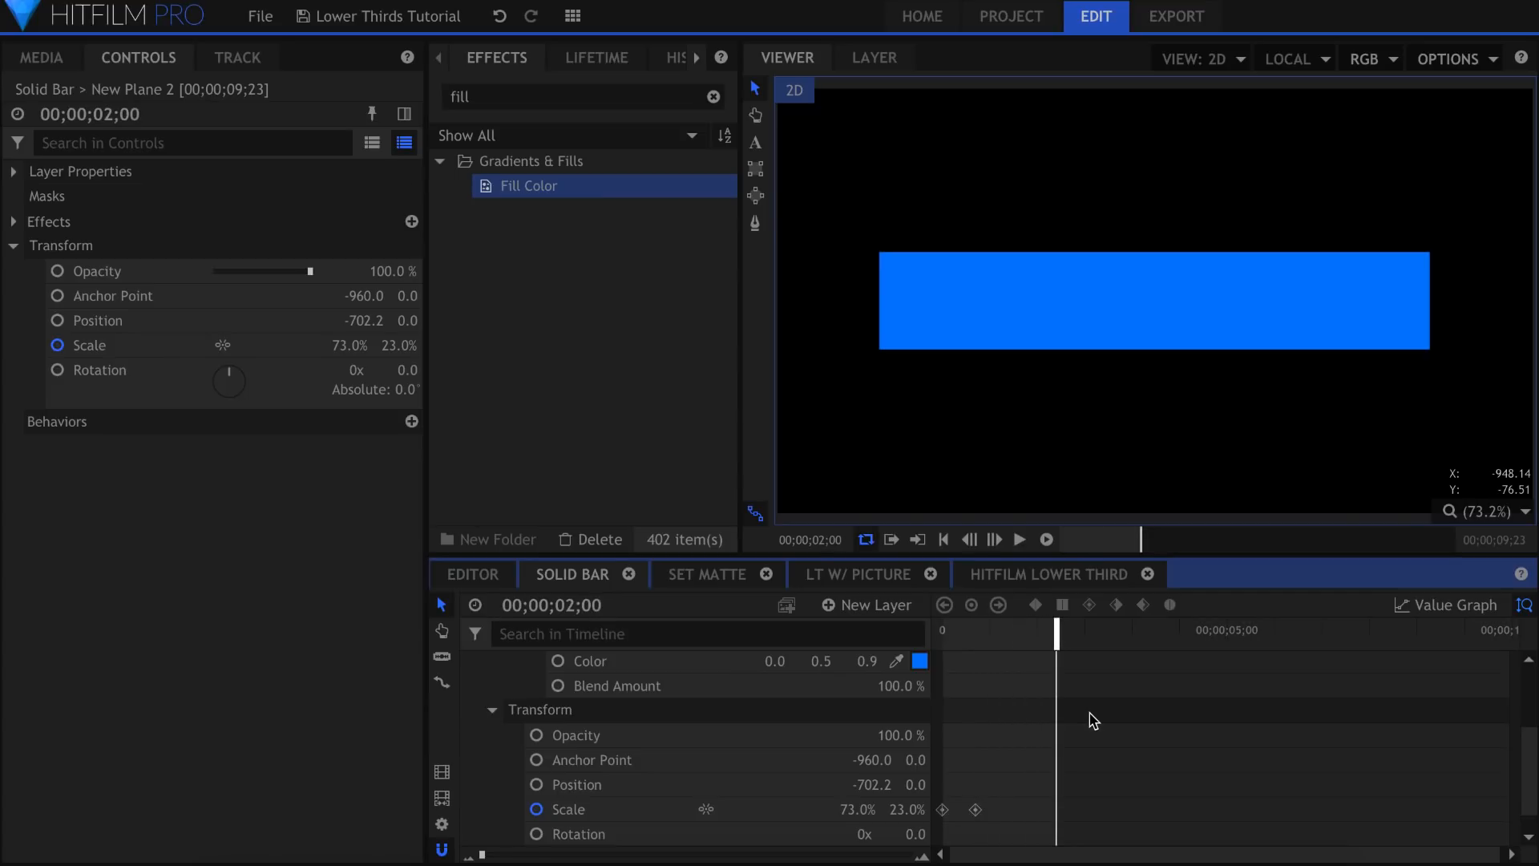
key(Home)
key(space)
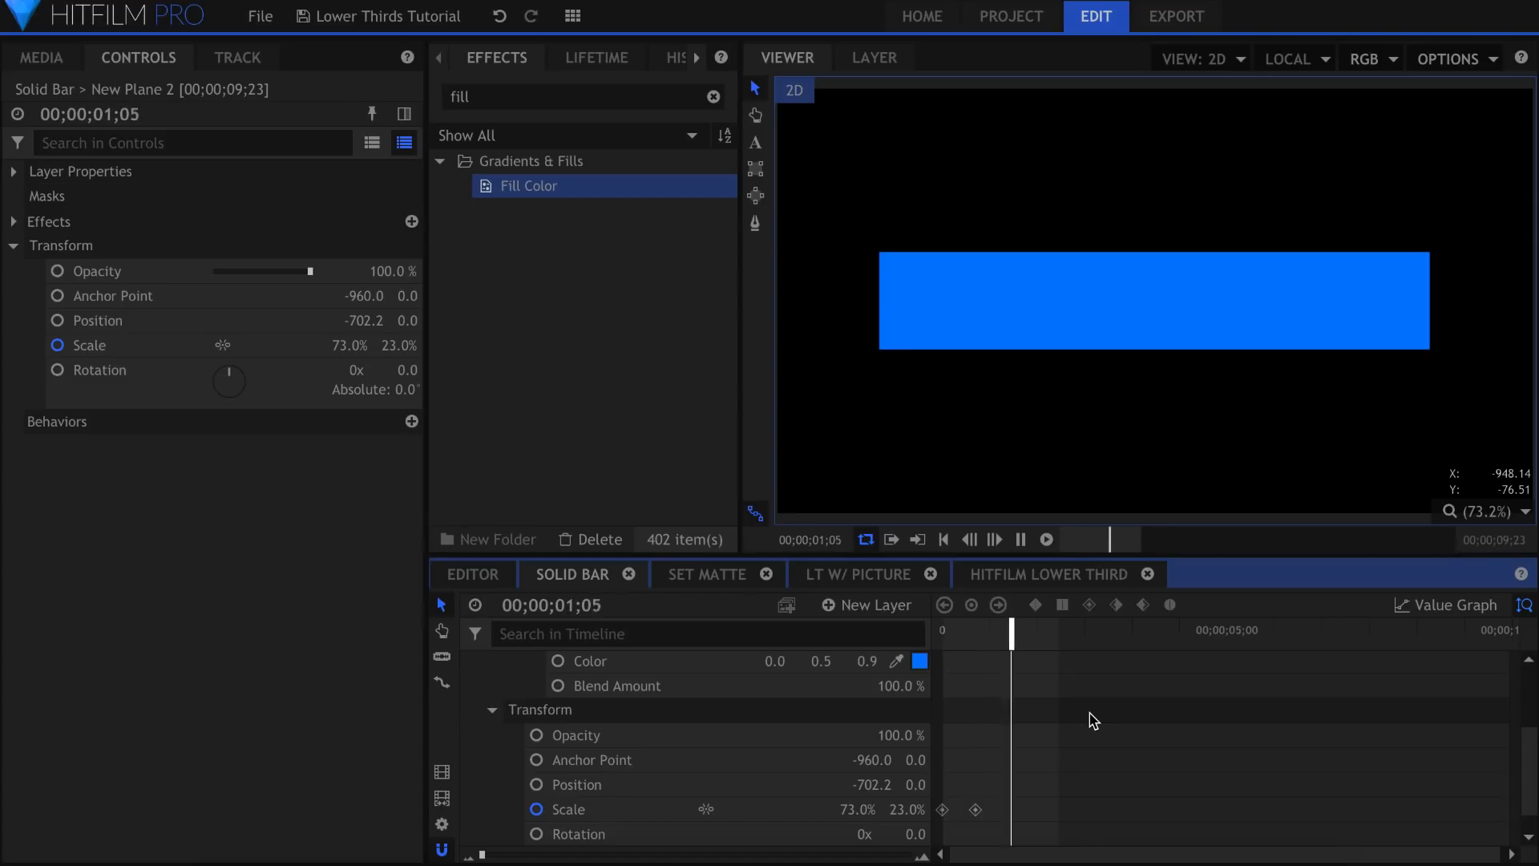
key(space)
key(Home)
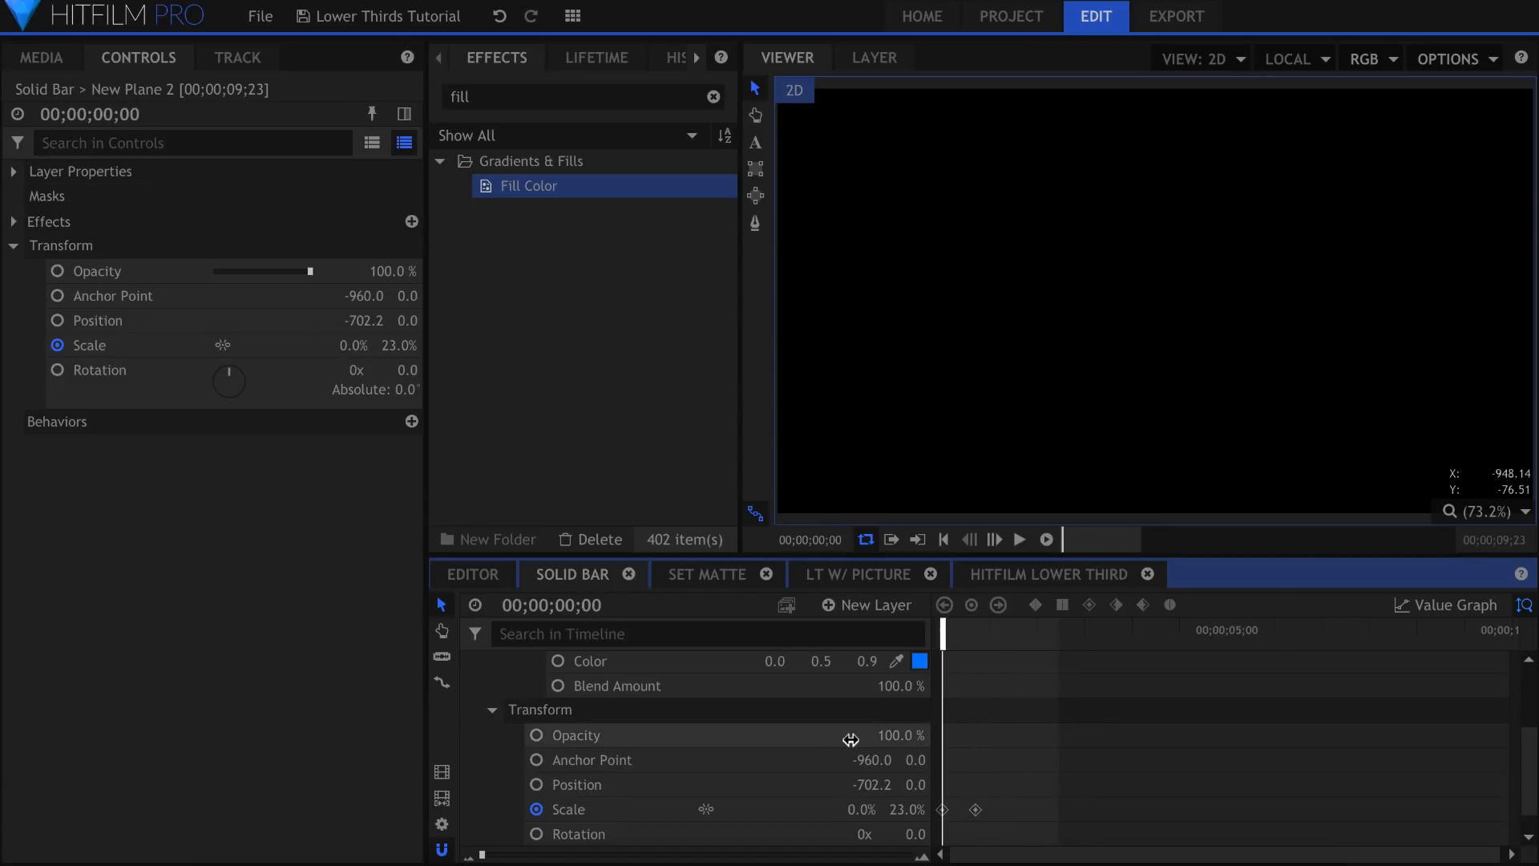
Reset the plane's anchor point and position to their defaults.
key(space)
click(745, 761)
right_click(745, 761)
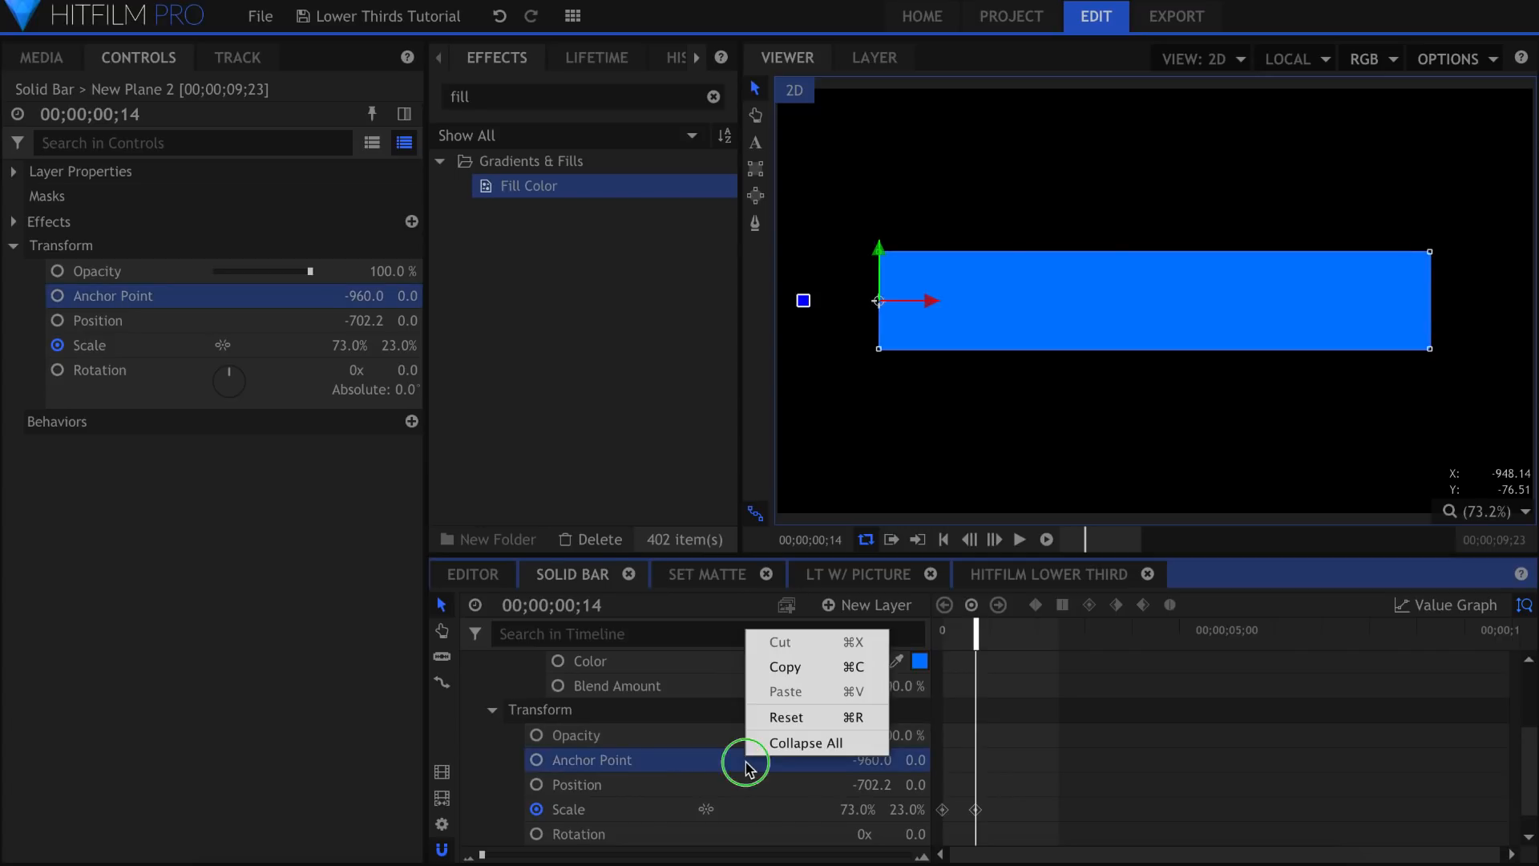
key(Escape)
right_click(762, 783)
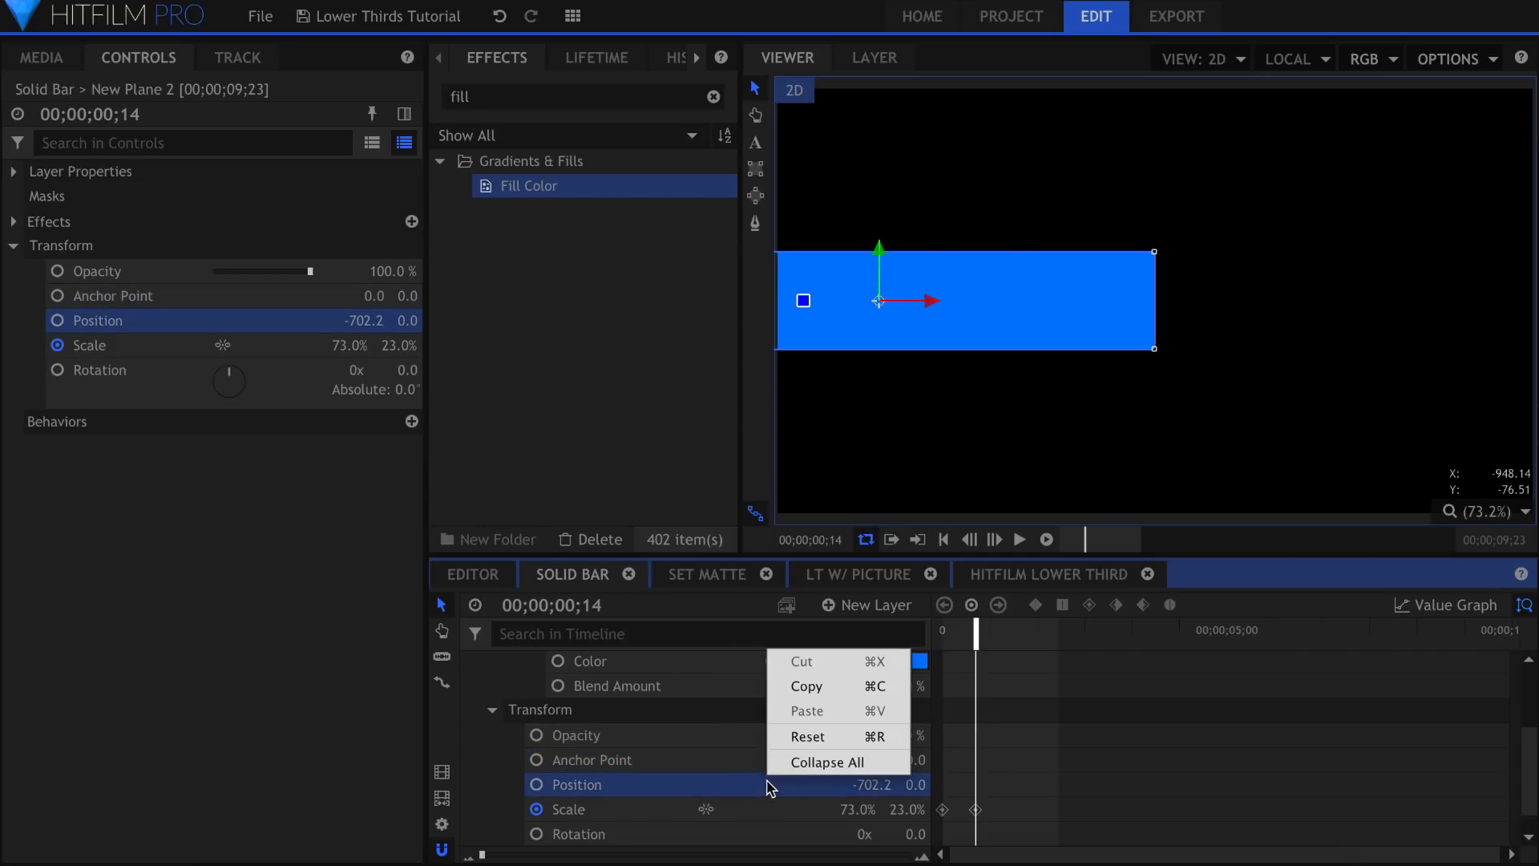
click(785, 744)
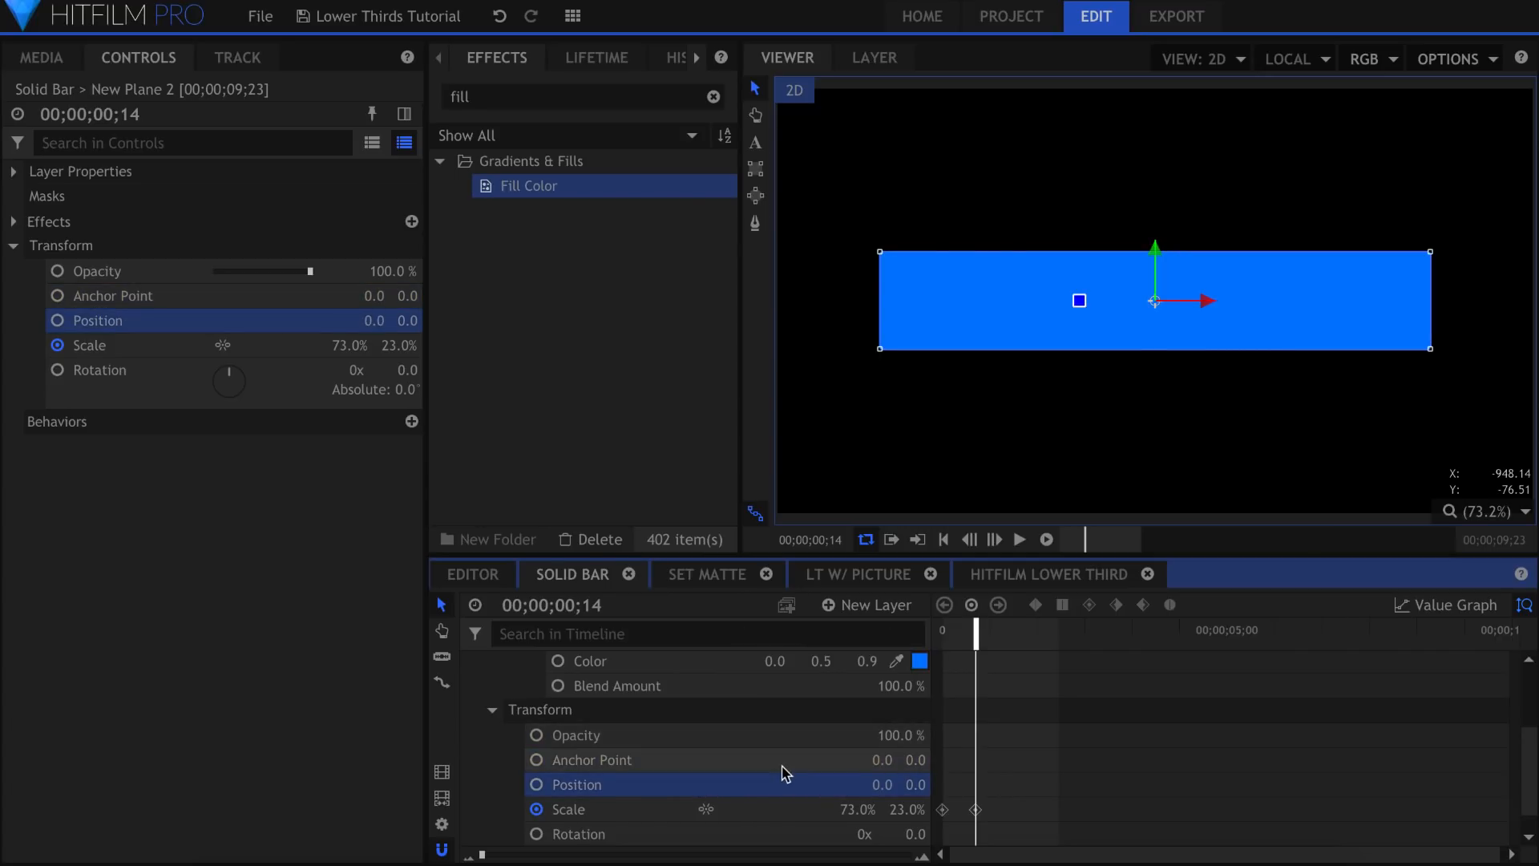
Set the plane's vertical anchor point to 540 and its vertical position to 135.
click(781, 766)
drag(916, 757, 1001, 756)
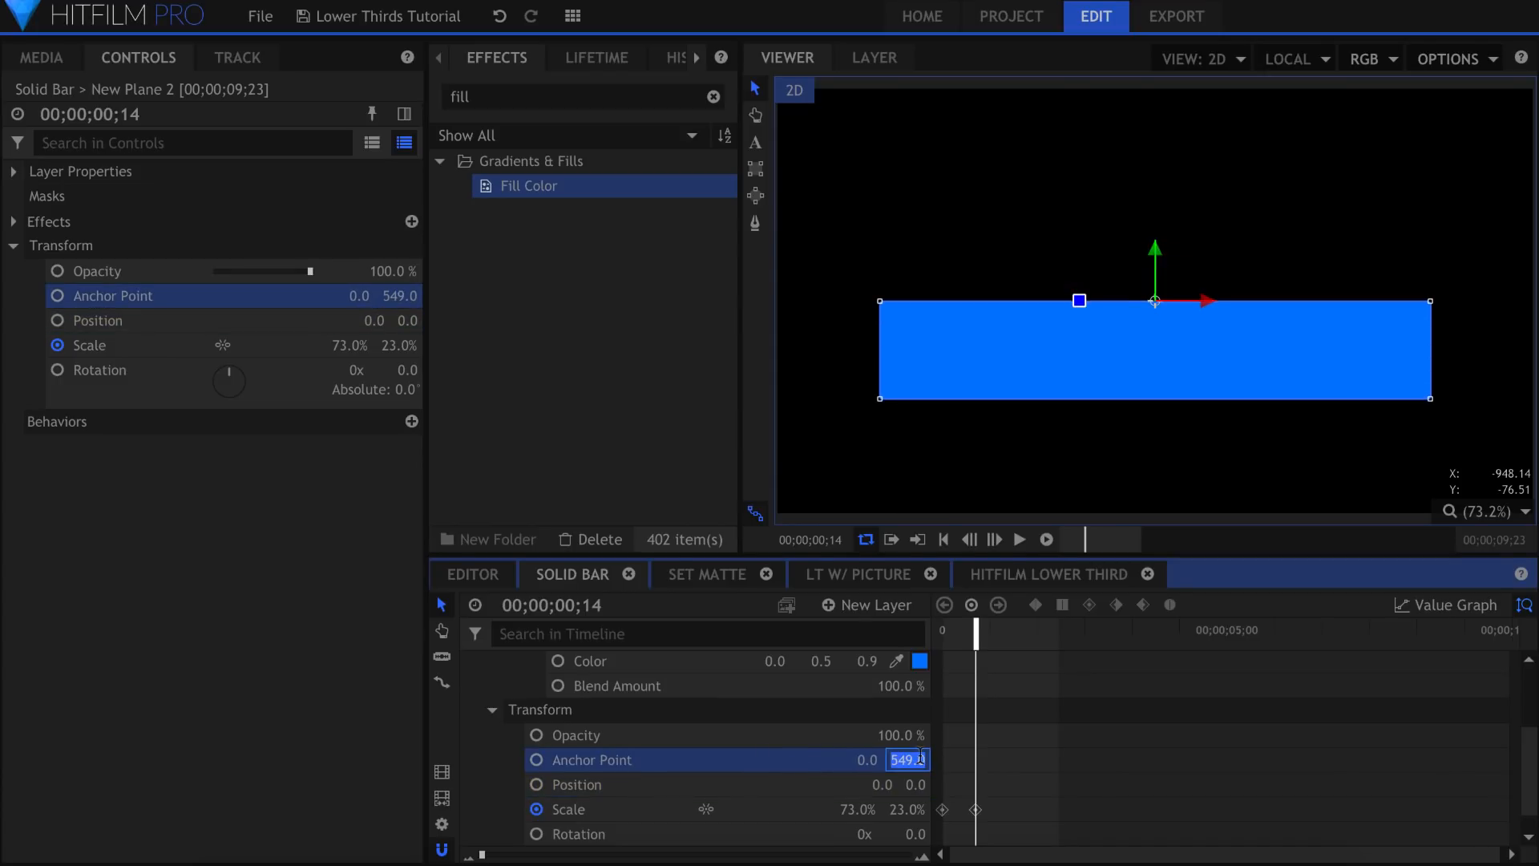
text(0)
key(Return)
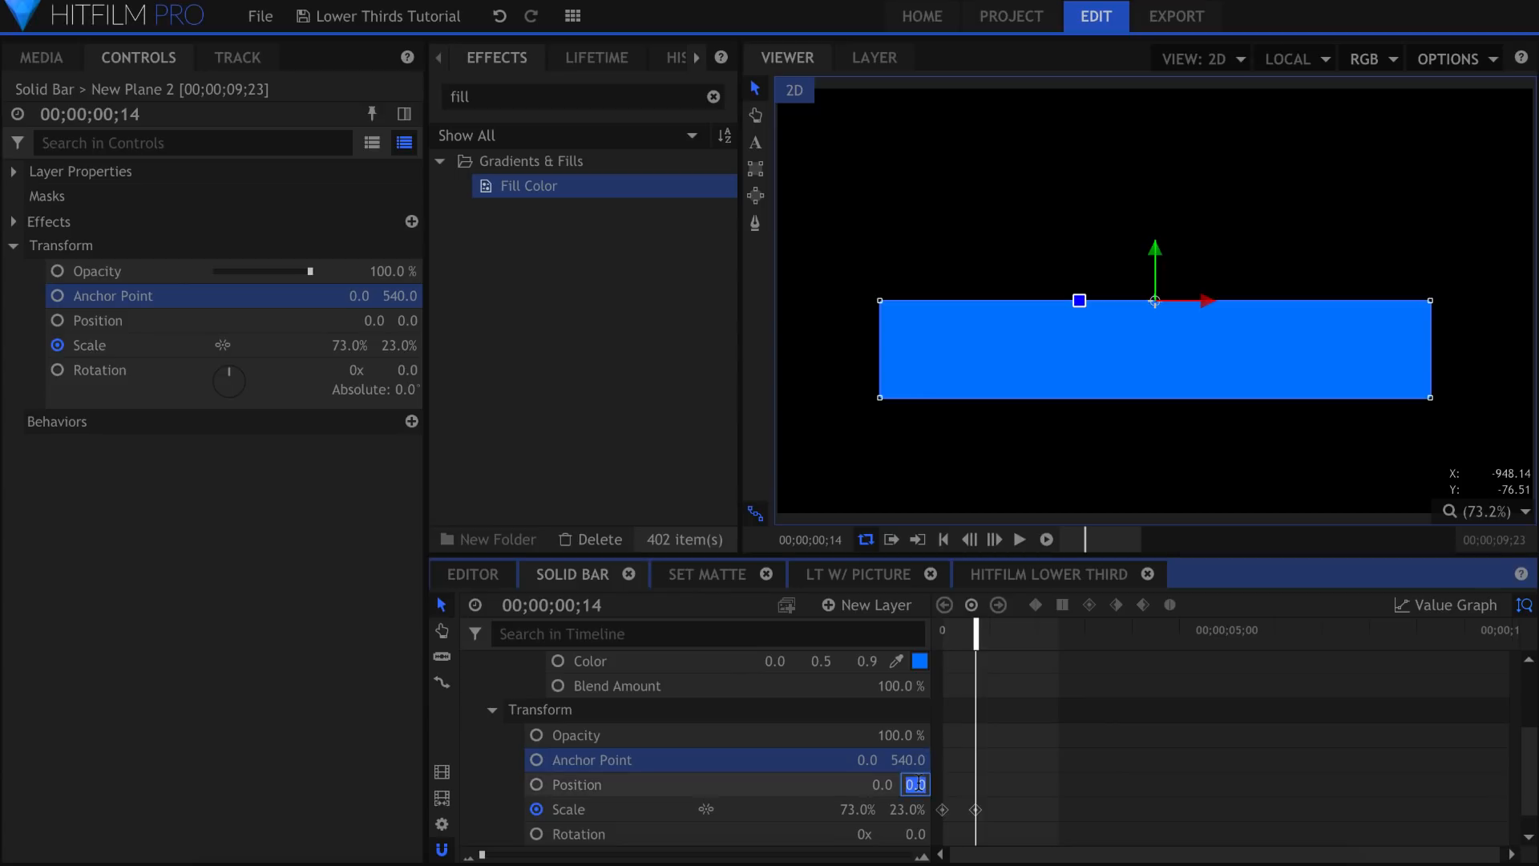
key(Return)
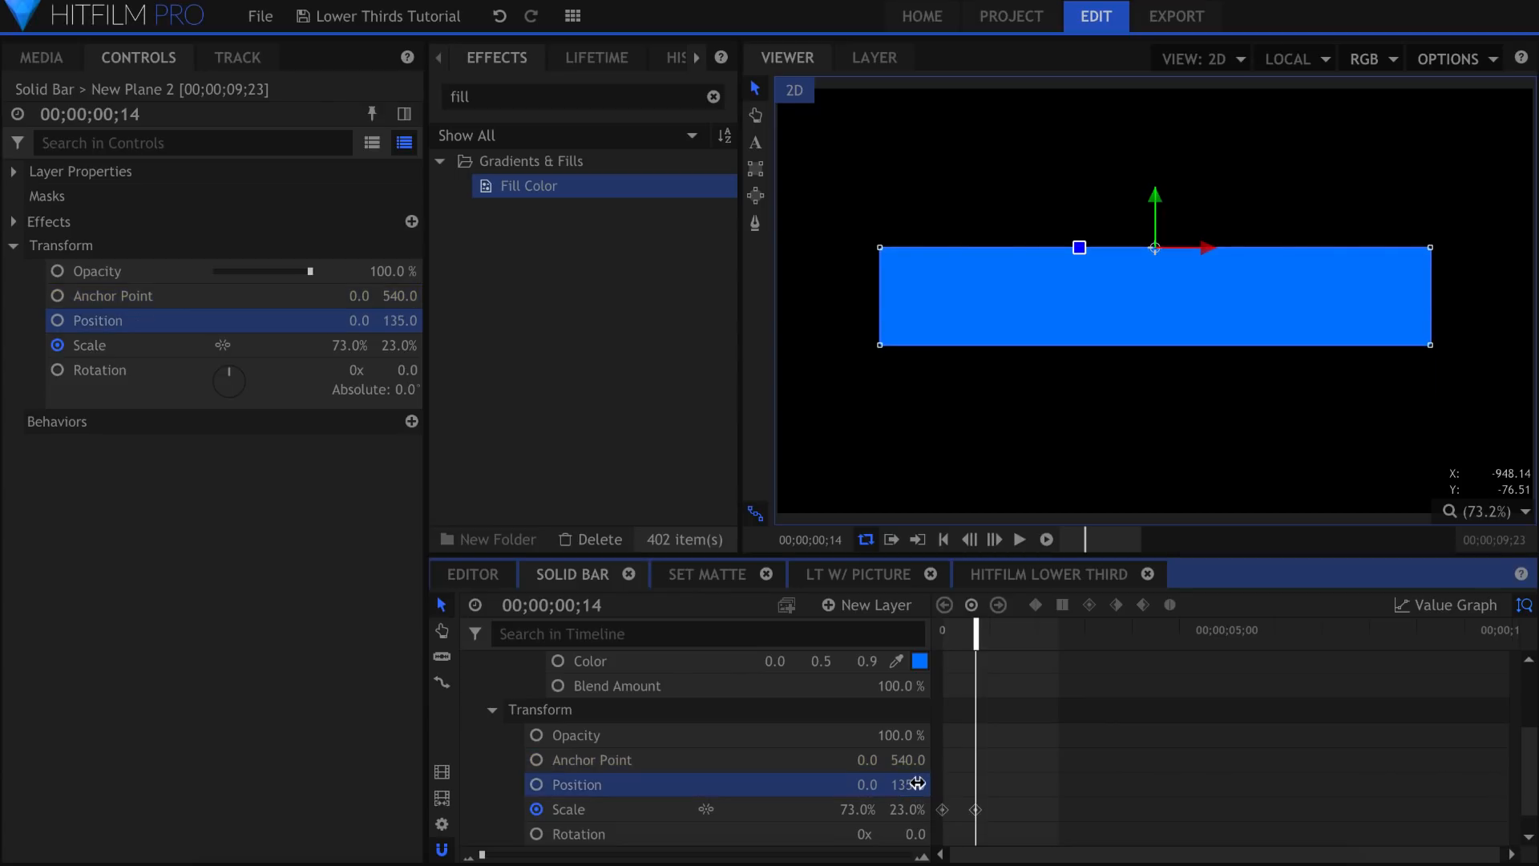
Replace the scale keyframes with a vertical reveal from 0% at the start to 23% at 00;00;00;10, and preview it.
click(69, 345)
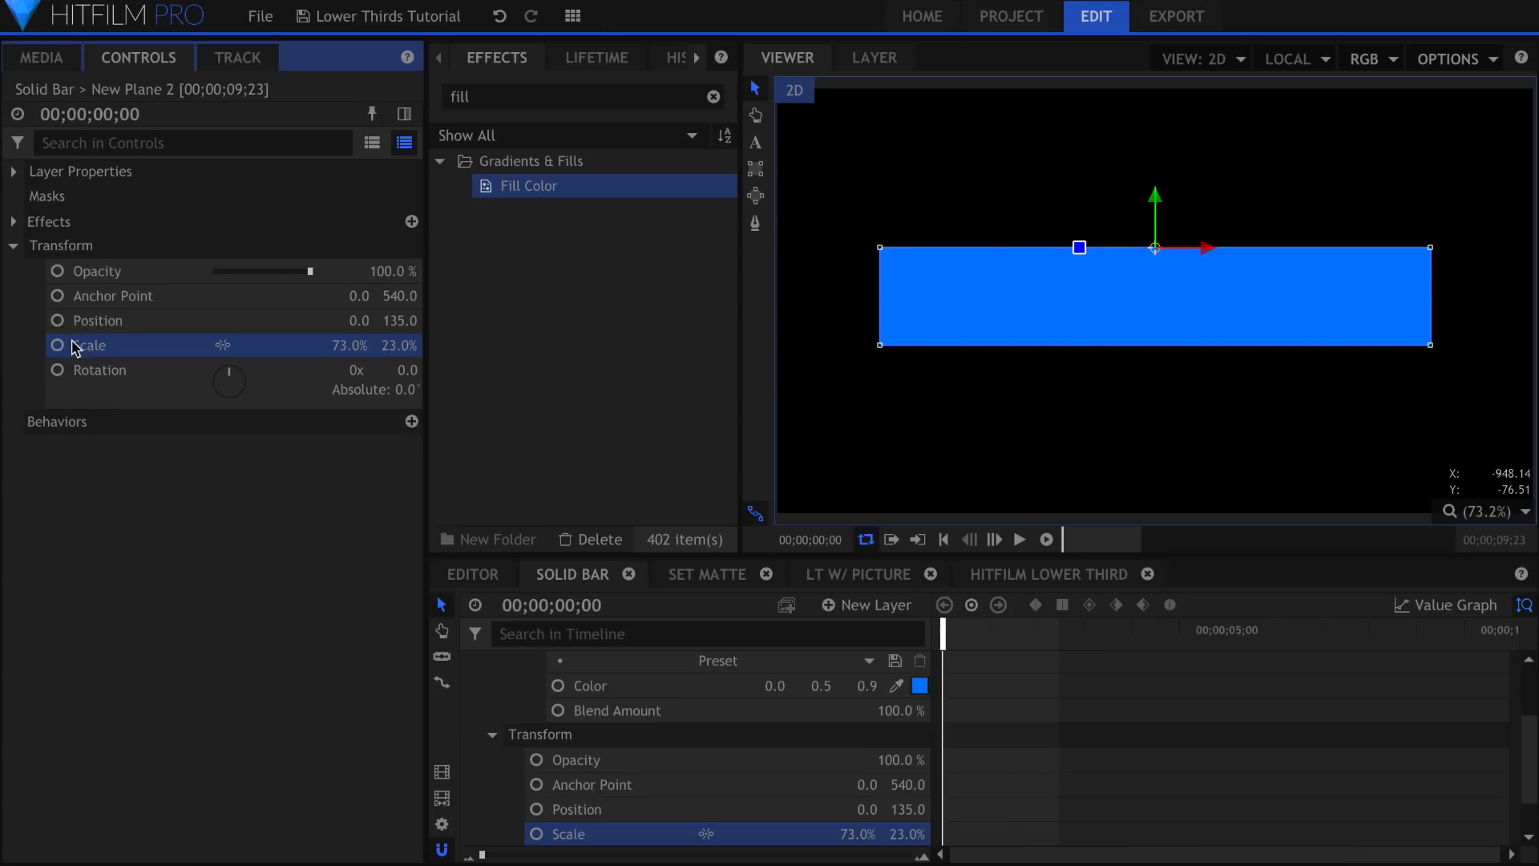
key(Home)
click(368, 344)
key(Return)
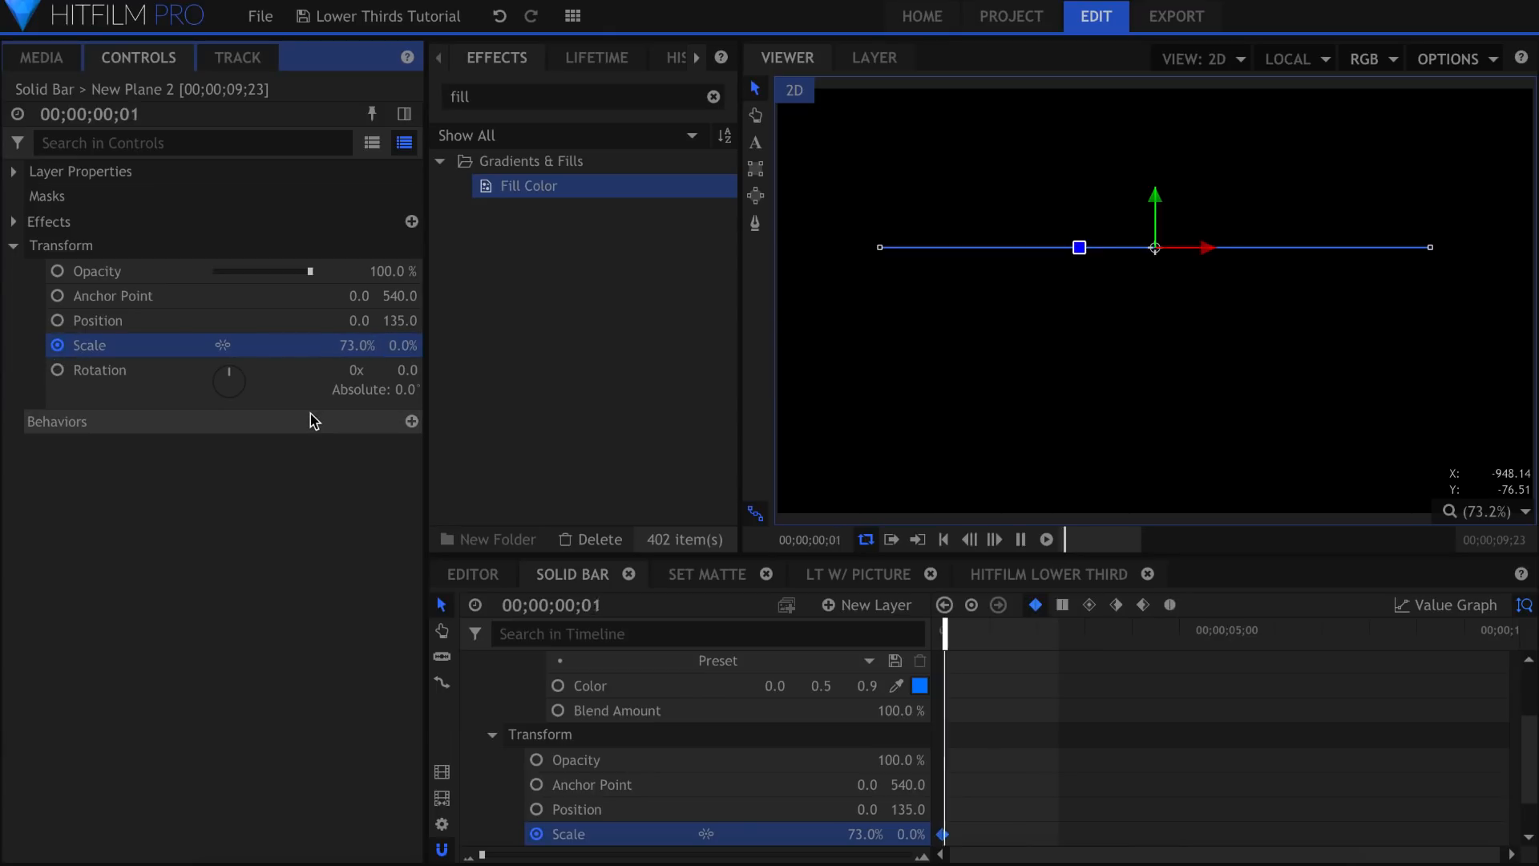
key(Right)
click(391, 346)
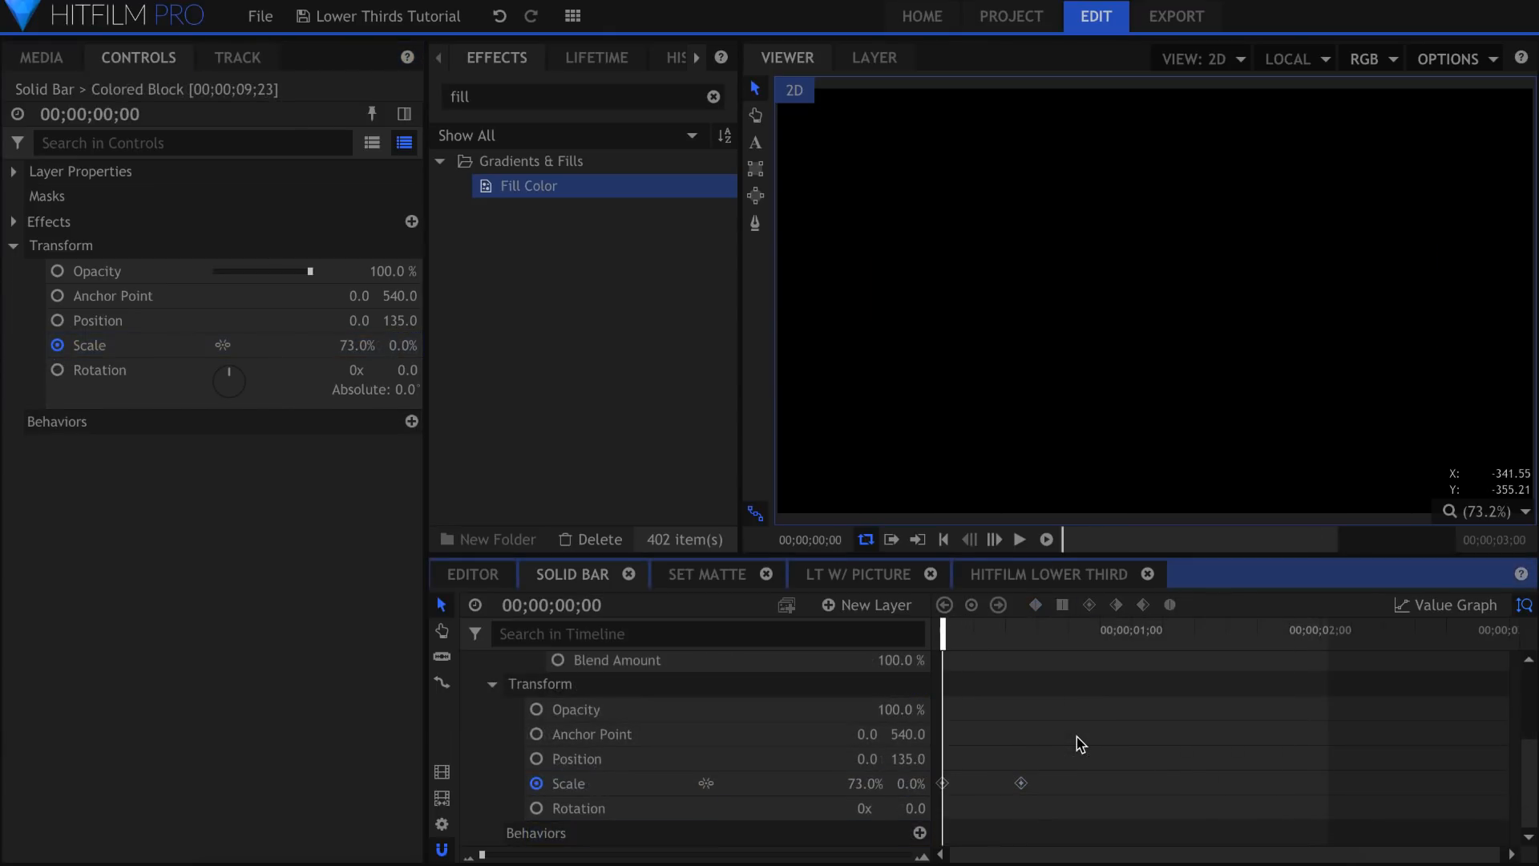
key(space)
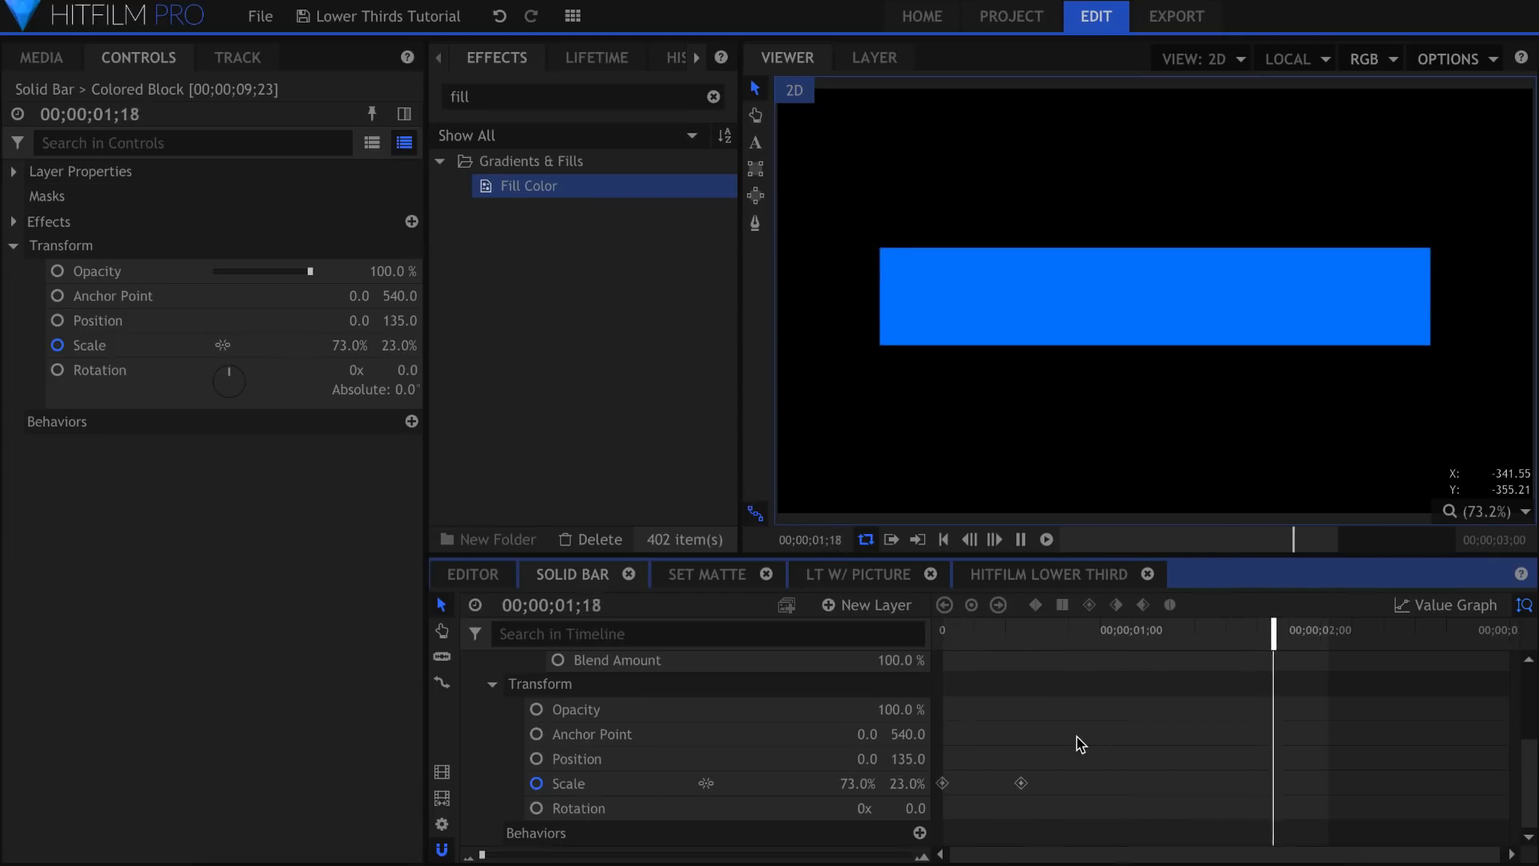
key(space)
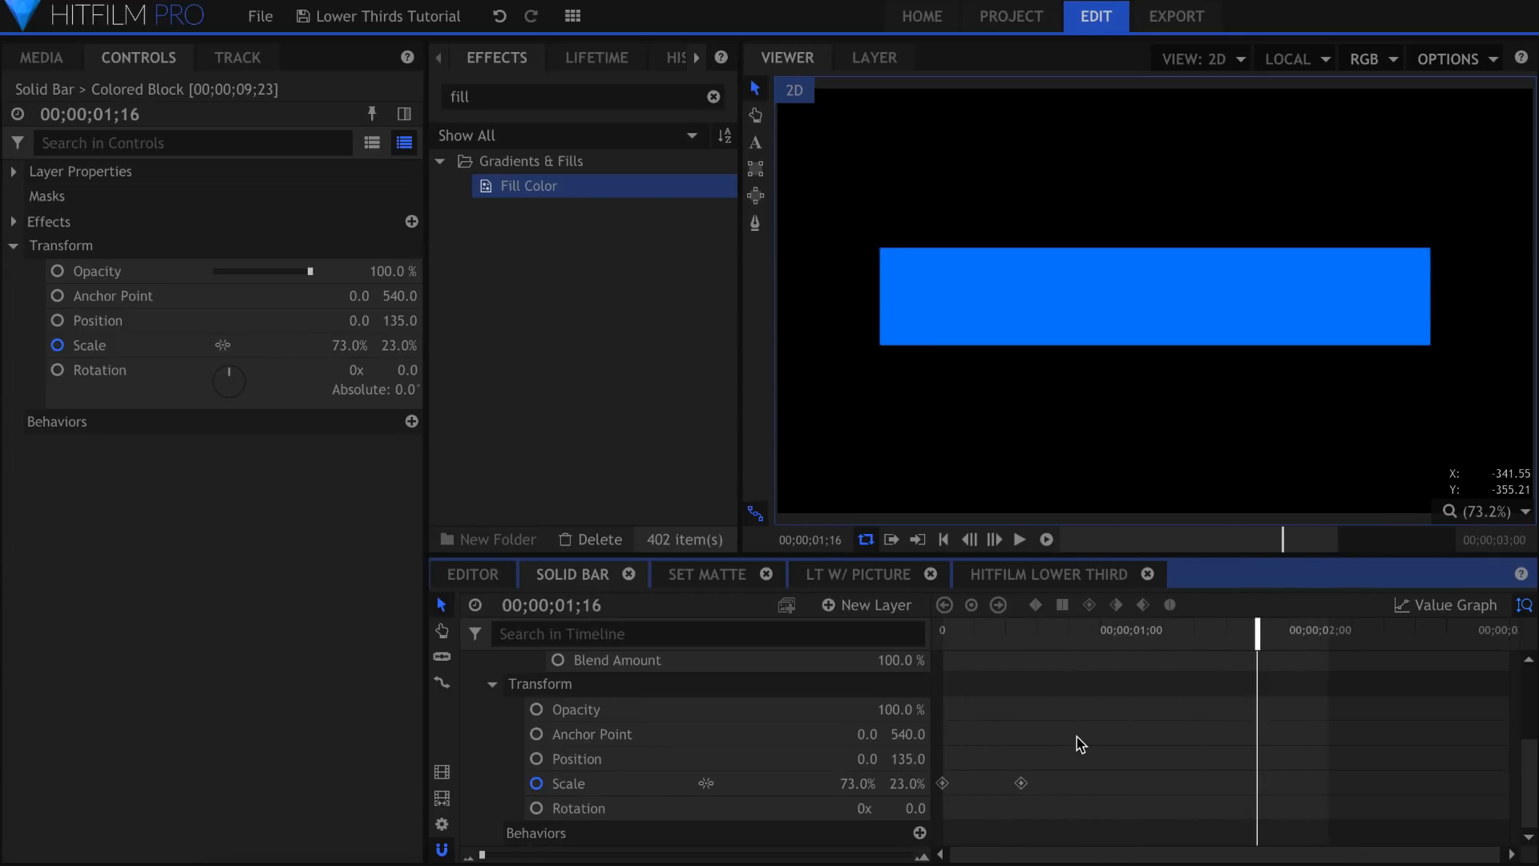
Slow the vertical reveal by moving the second scale keyframe of the bar to 00;00;00;13.
click(1022, 783)
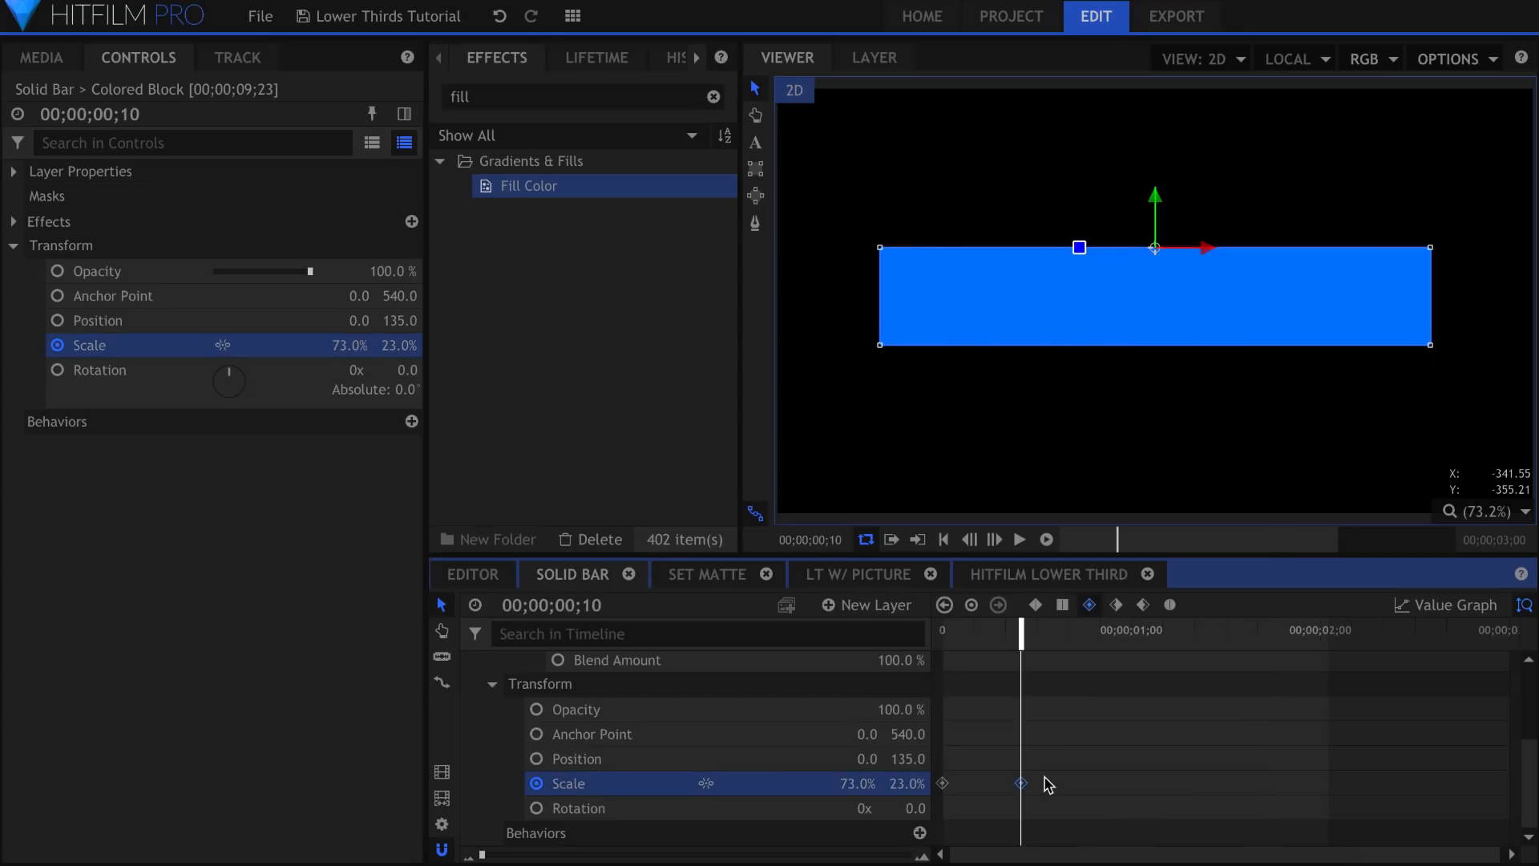
mouse_move(1023, 783)
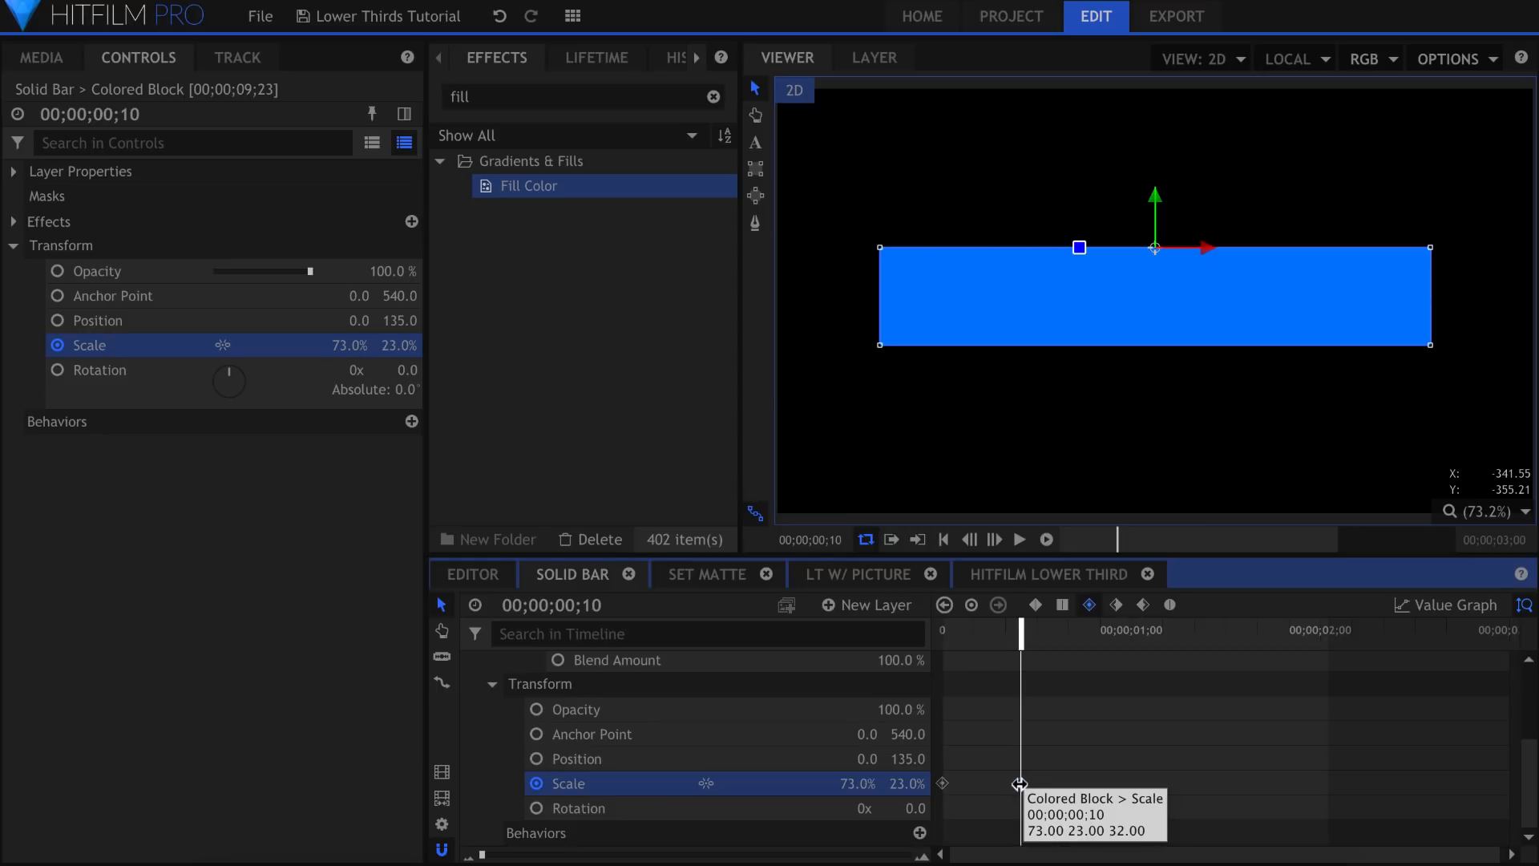
drag(1020, 783, 1047, 790)
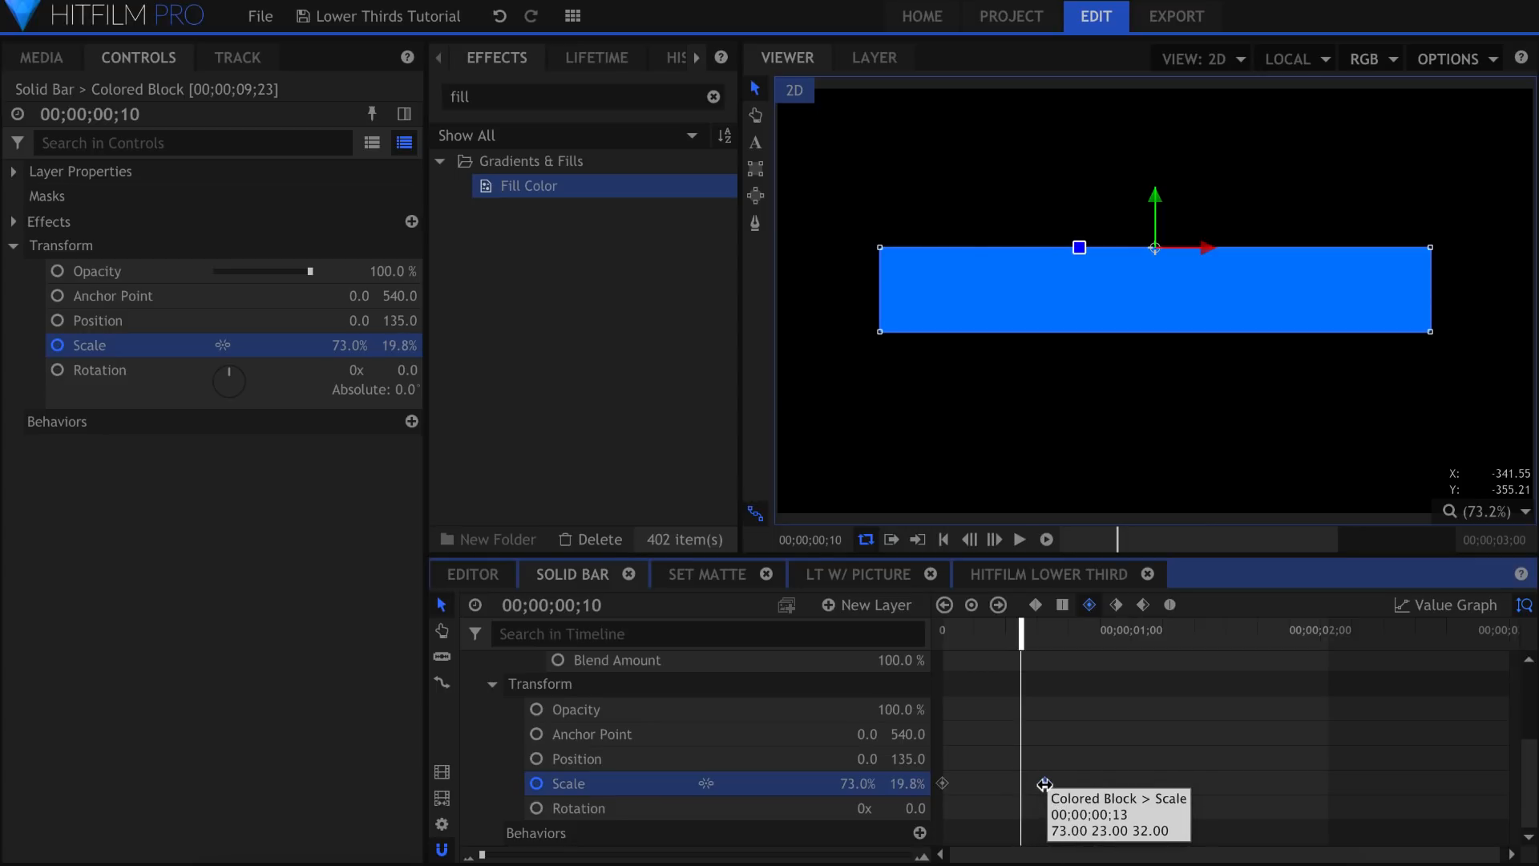
Copy the last scale keyframe to 00;00;00;10, set its vertical scale to 26% for an overshoot, and preview the animation.
right_click(1044, 784)
click(1110, 661)
right_click(1044, 774)
click(1113, 686)
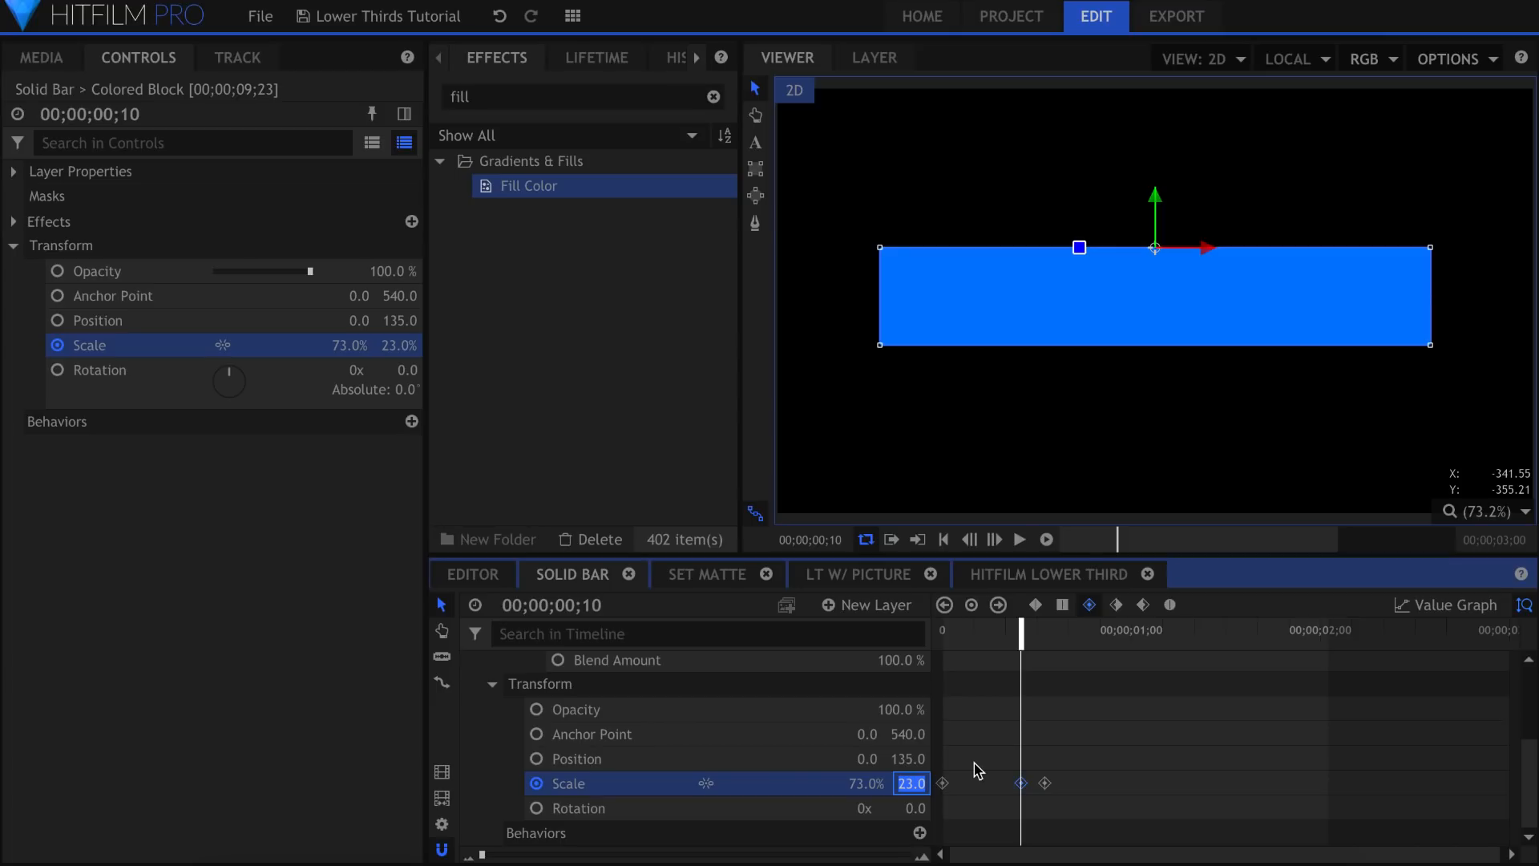
key(Return)
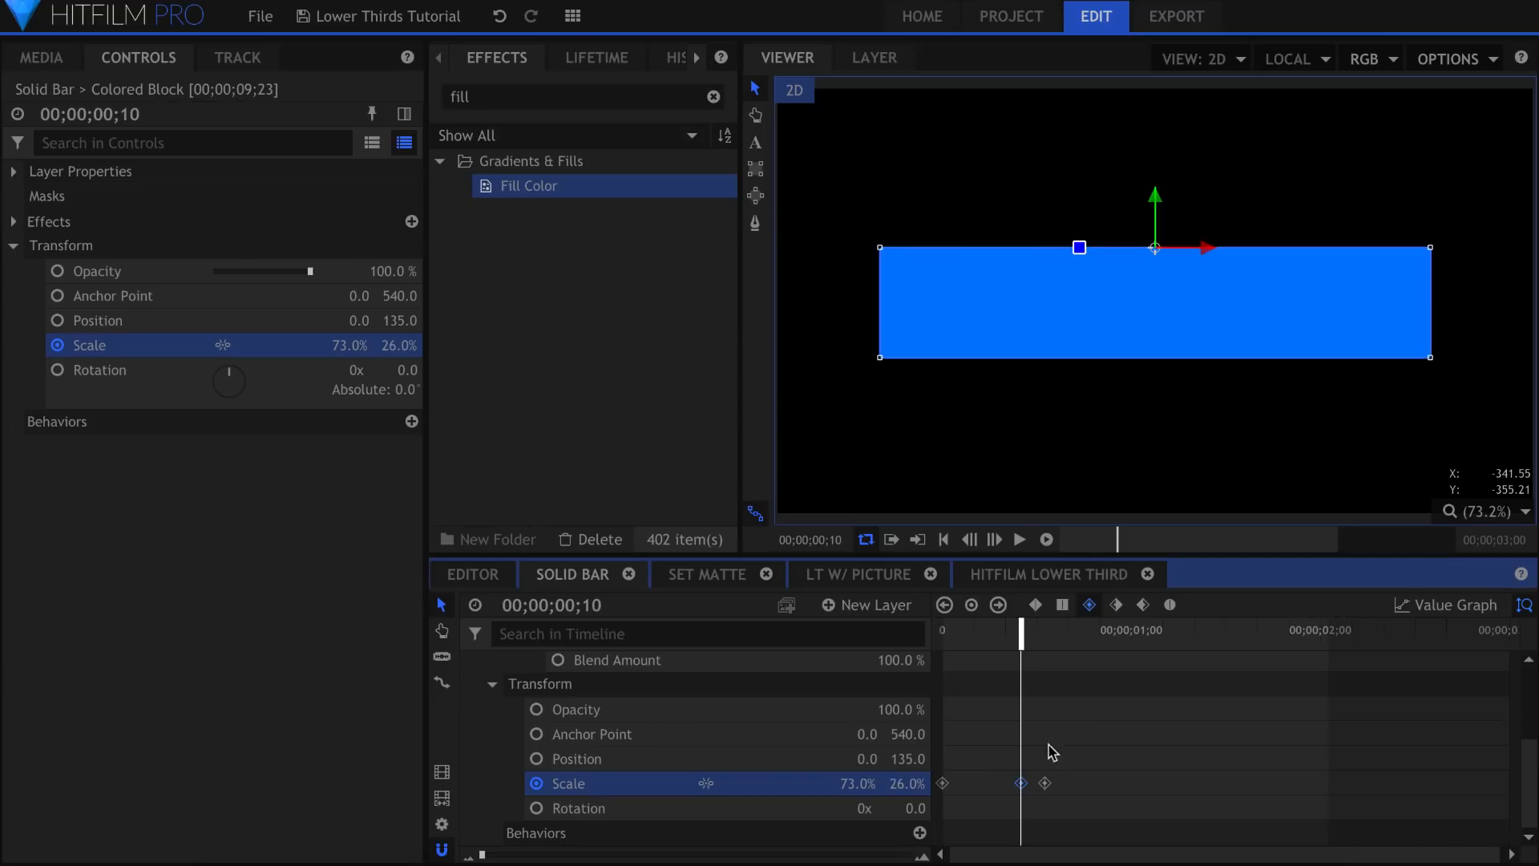
click(1078, 751)
key(Home)
key(space)
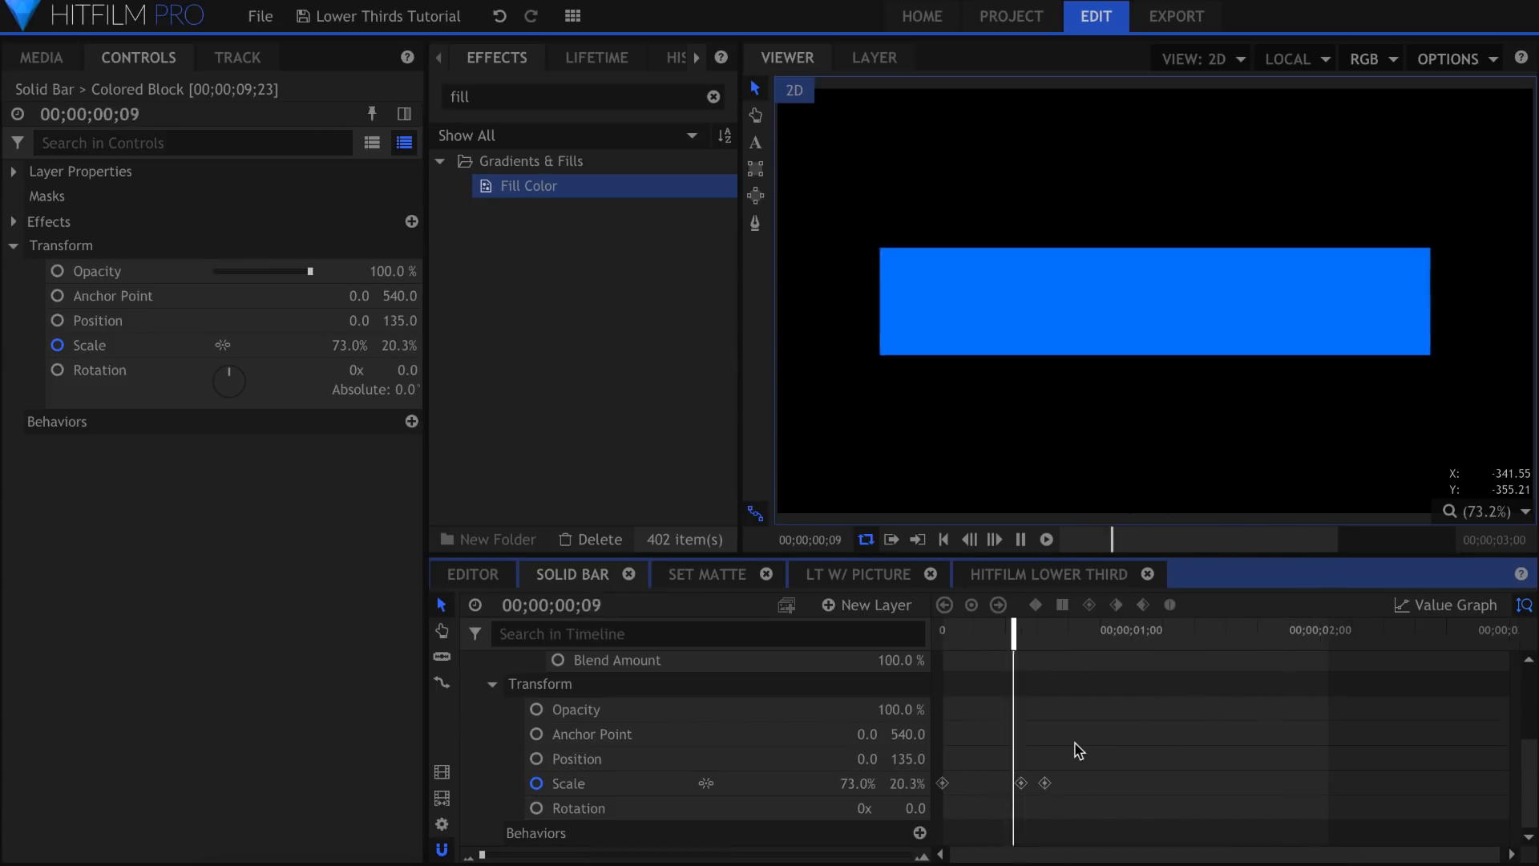
key(space)
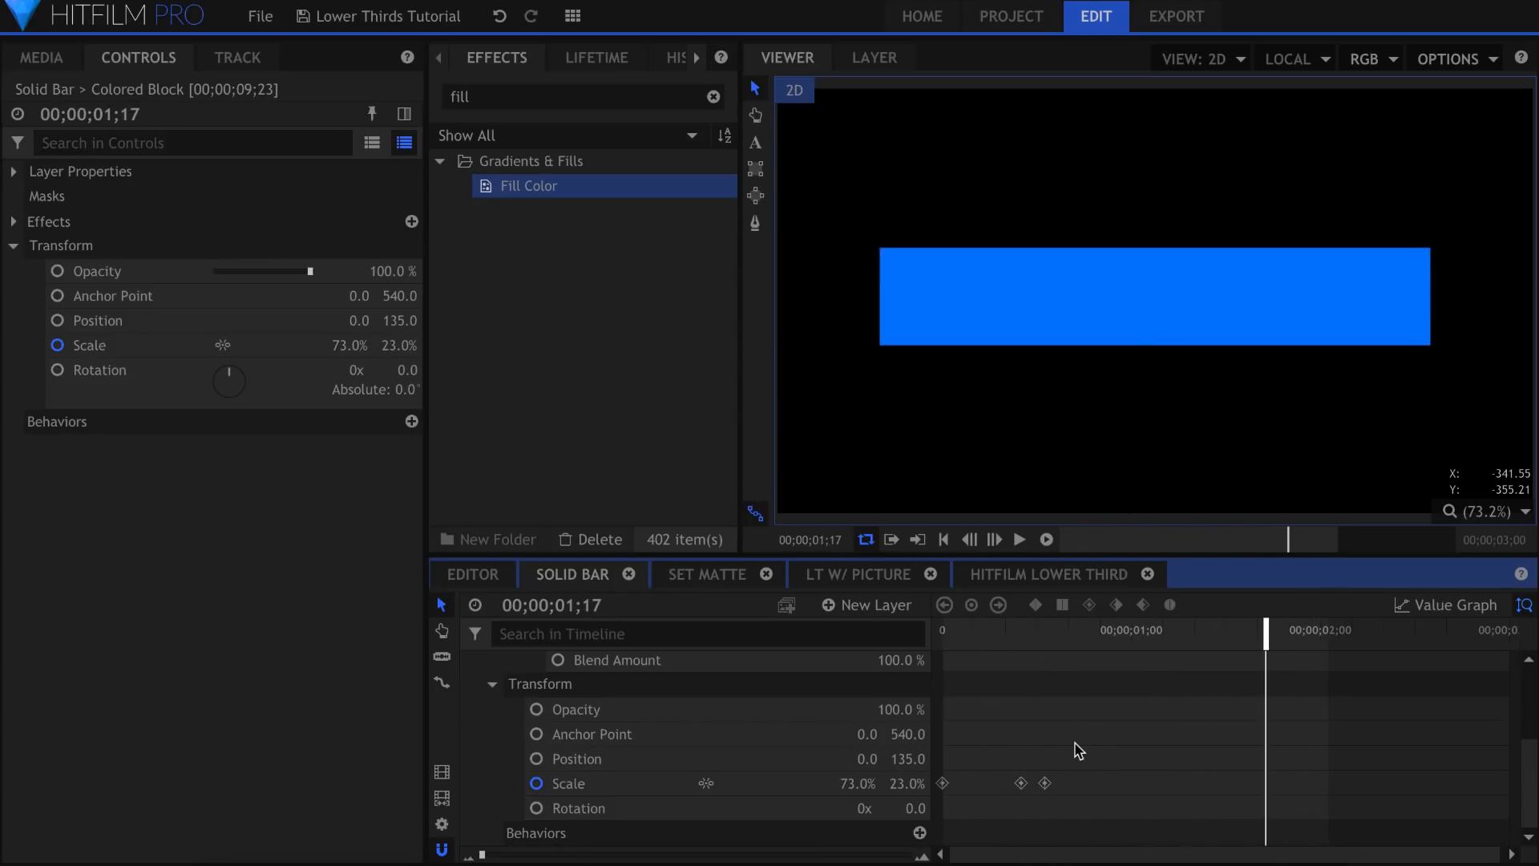
Open the Set Matte composite, play its white block animation, and return to the start.
click(707, 574)
key(space)
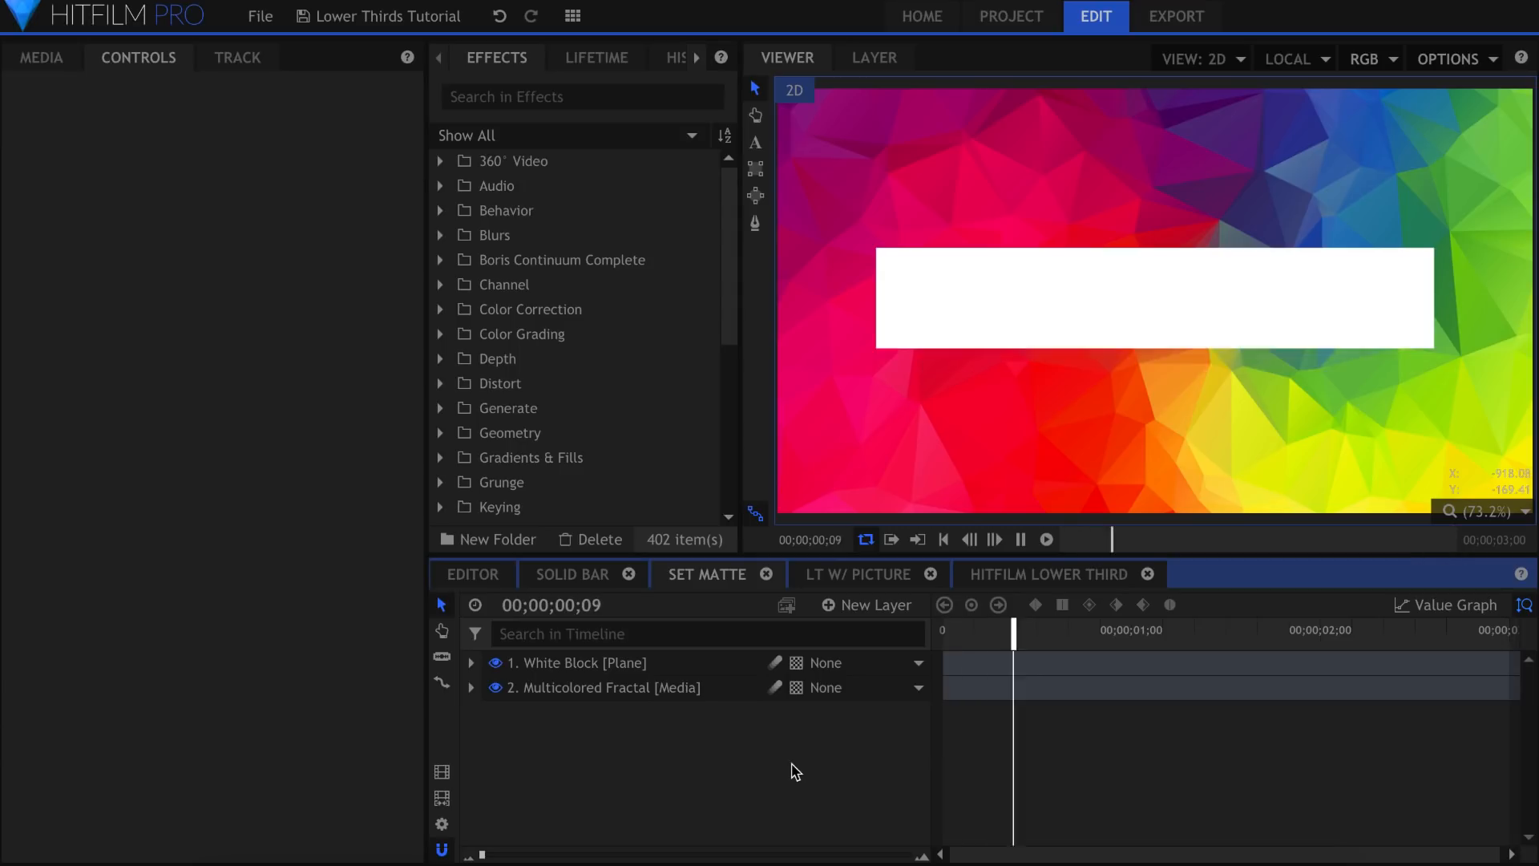
key(space)
key(Home)
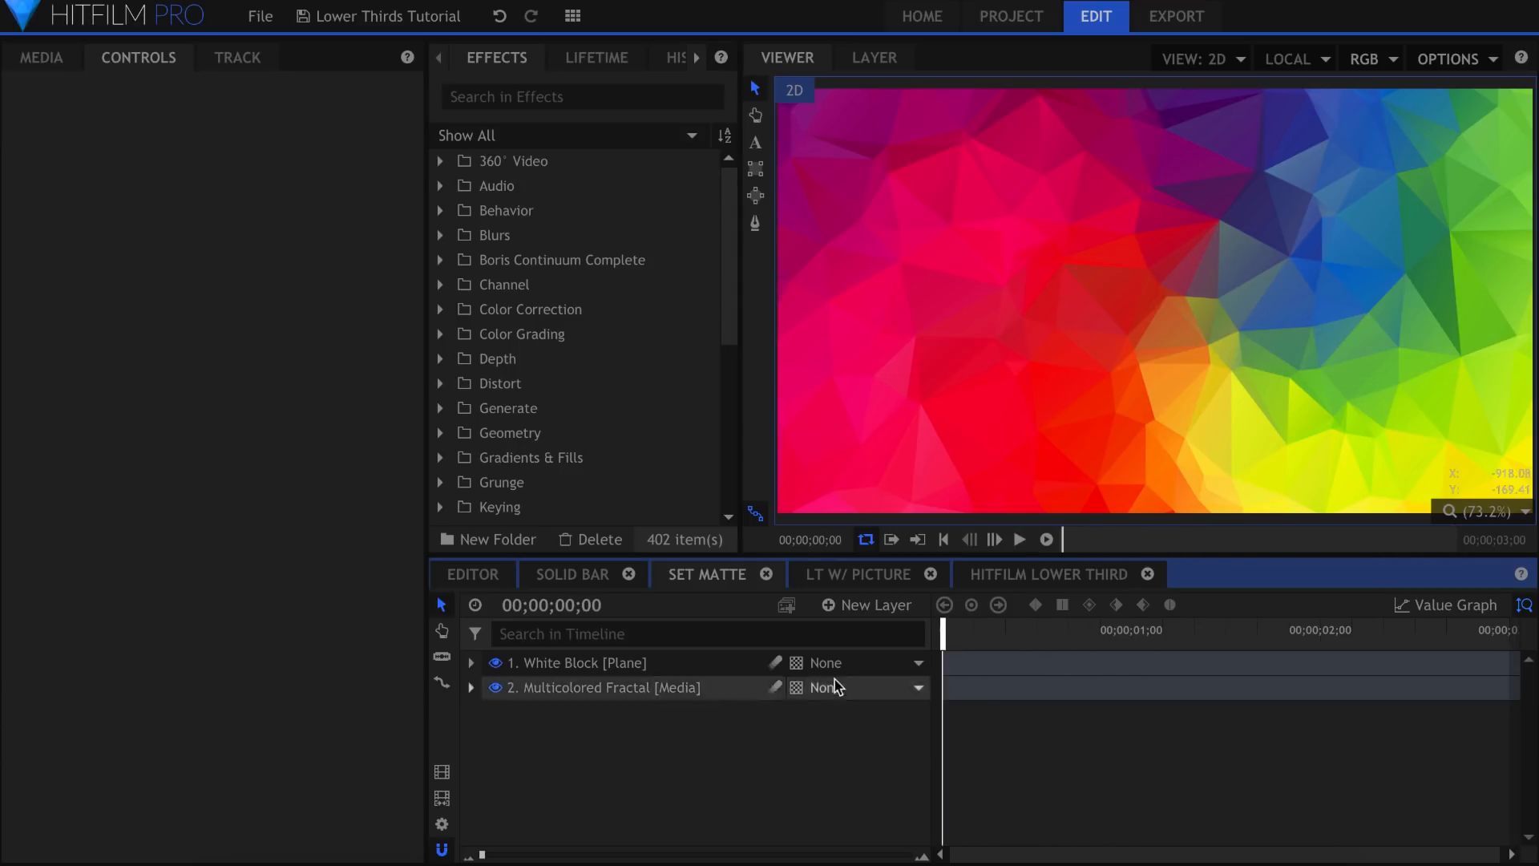
Add a text layer 1920 wide to the Set Matte composite.
click(859, 605)
click(859, 657)
text(1)
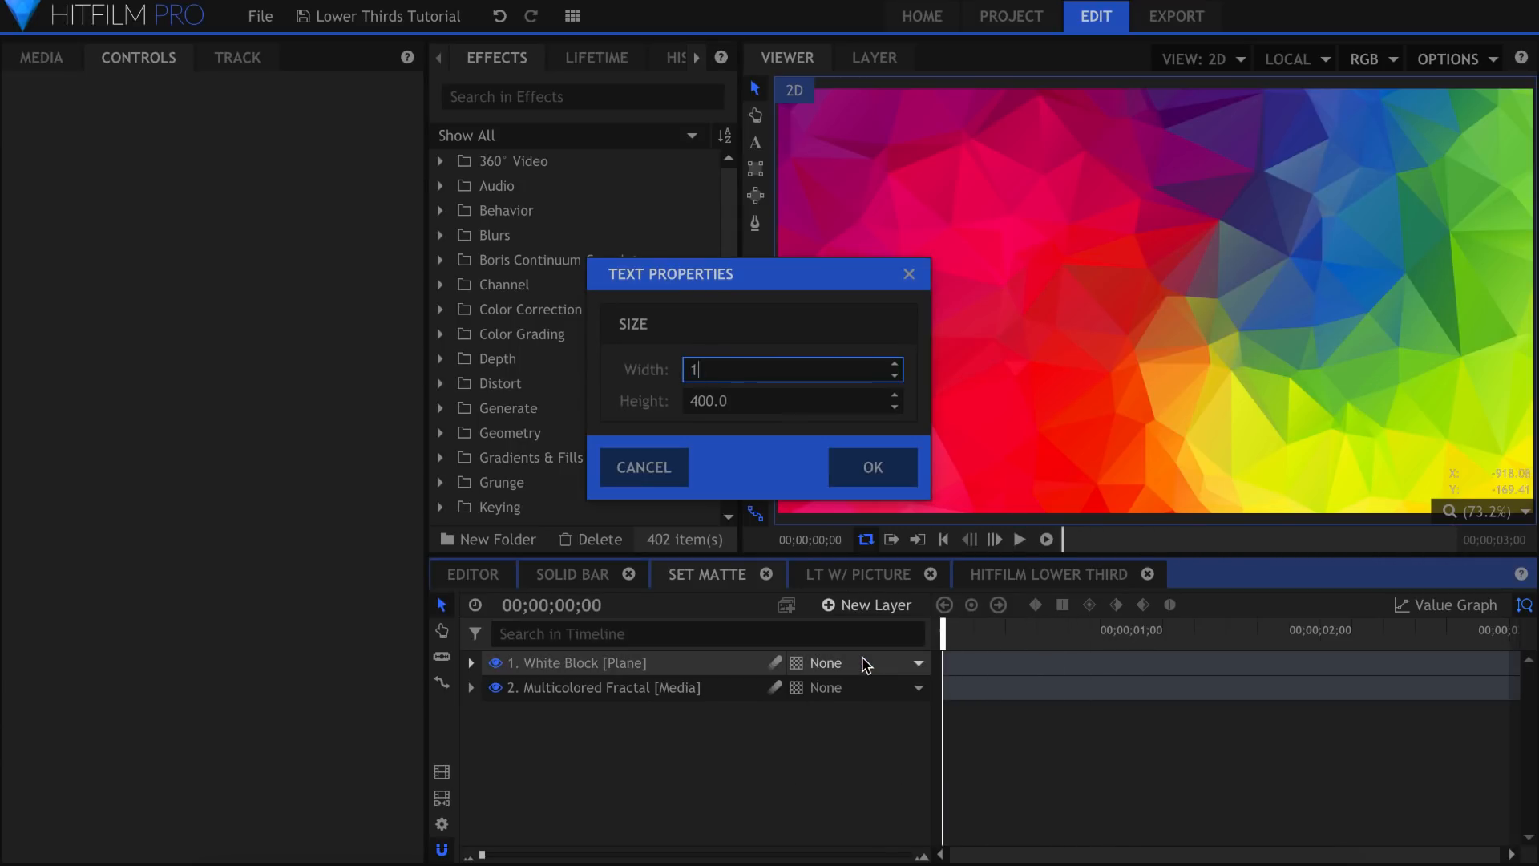
text(920)
key(Return)
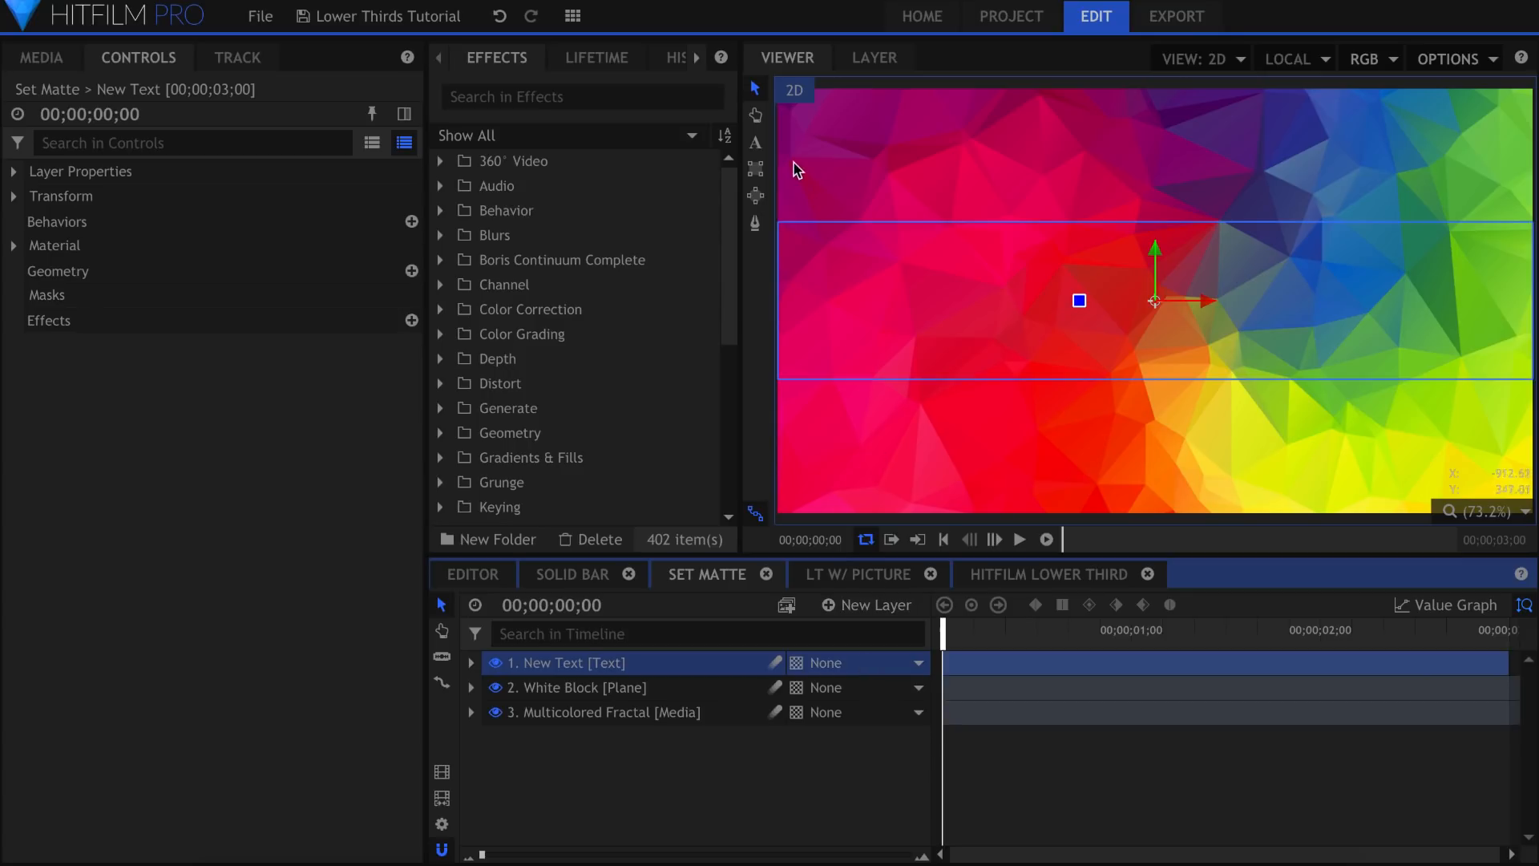
Enter the person's name in the text layer and style it in Lato Bold, size 160, centered.
click(755, 142)
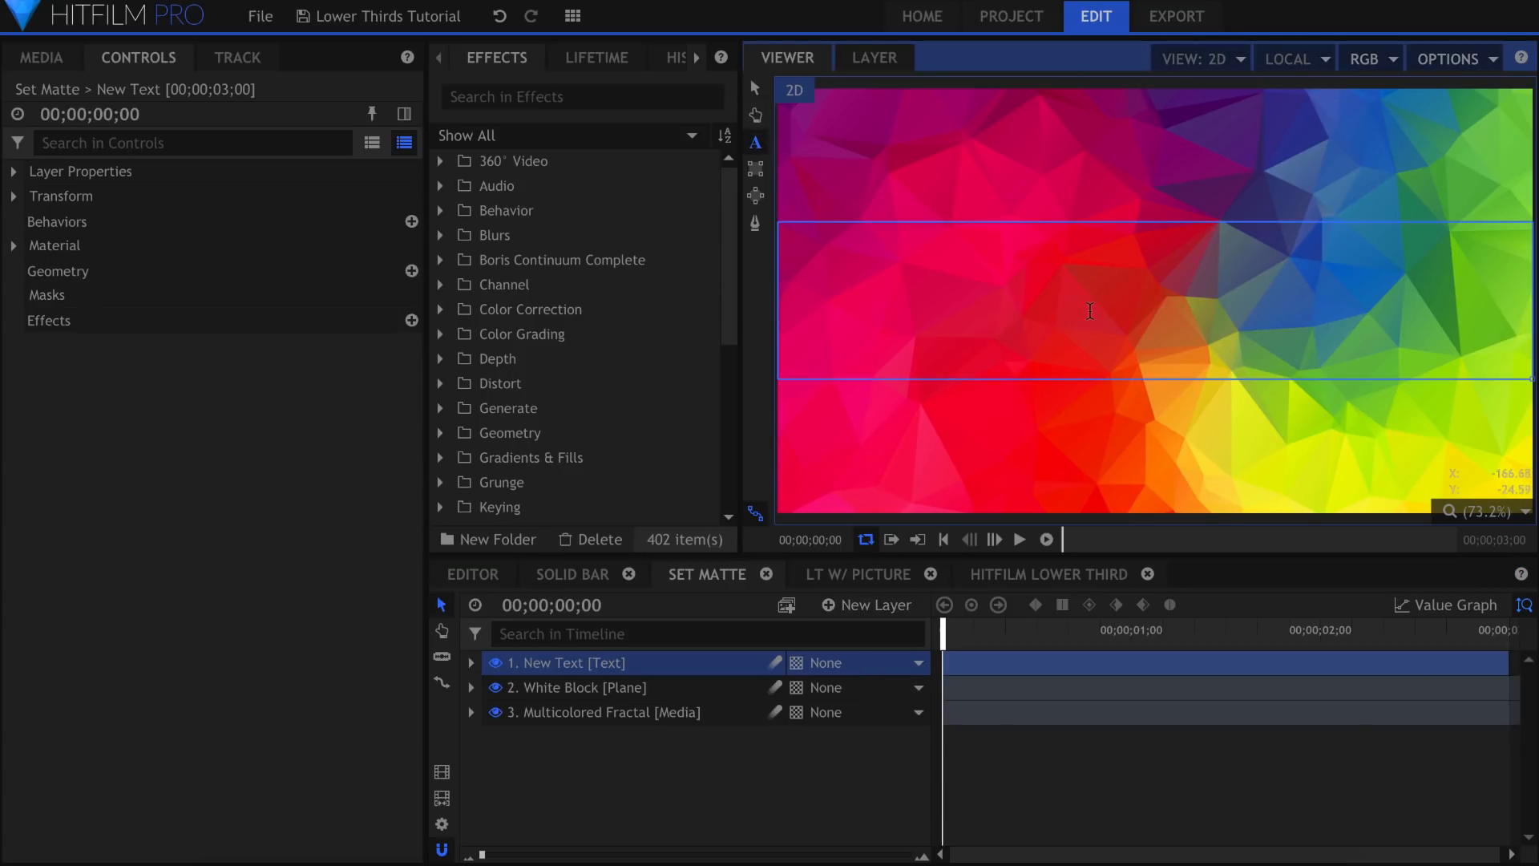
key(ctrl+a)
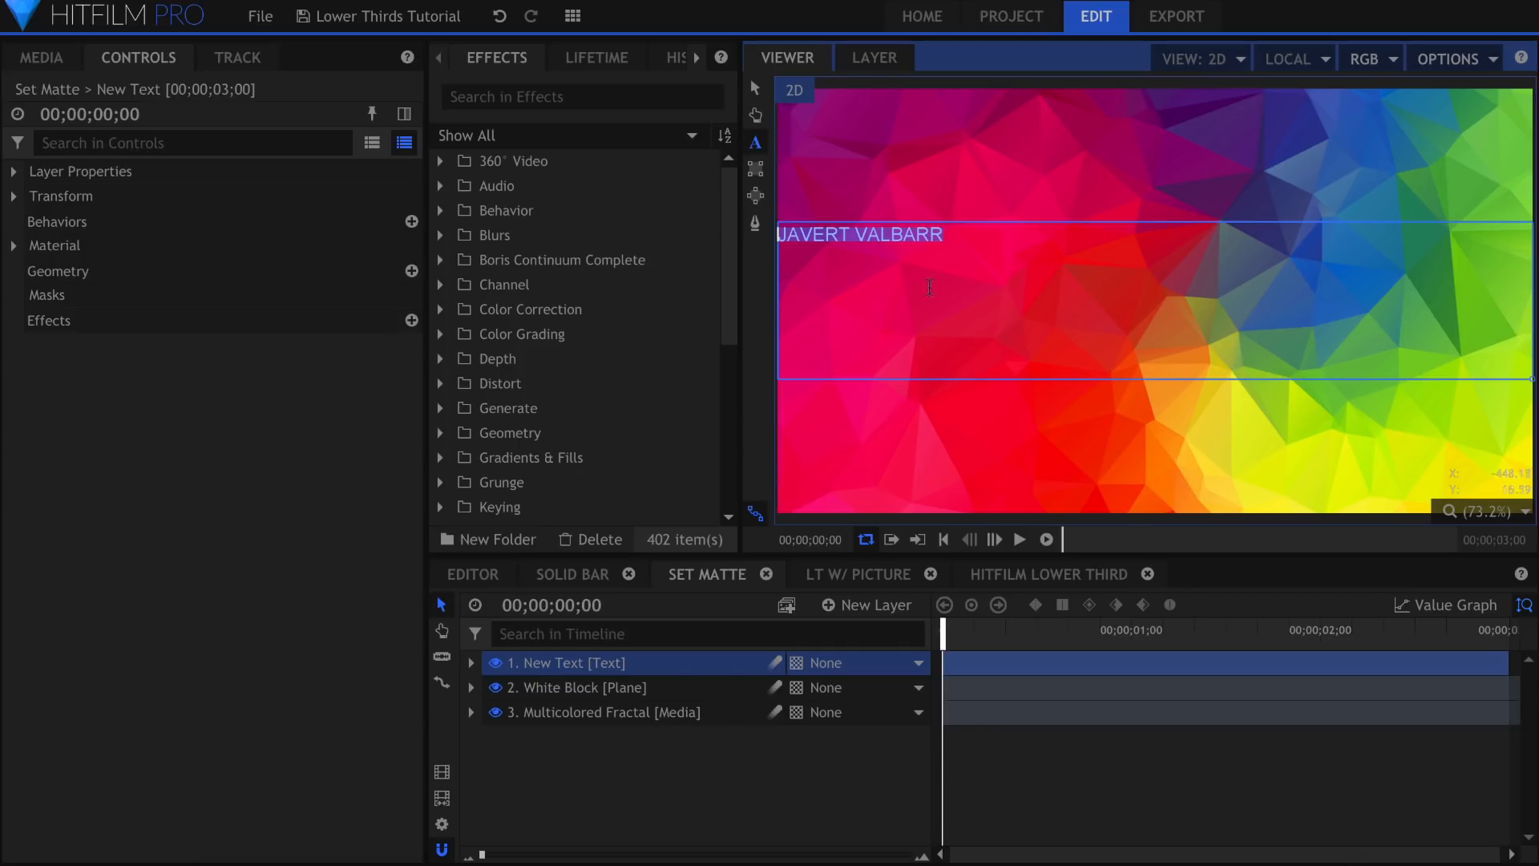
click(695, 61)
click(696, 60)
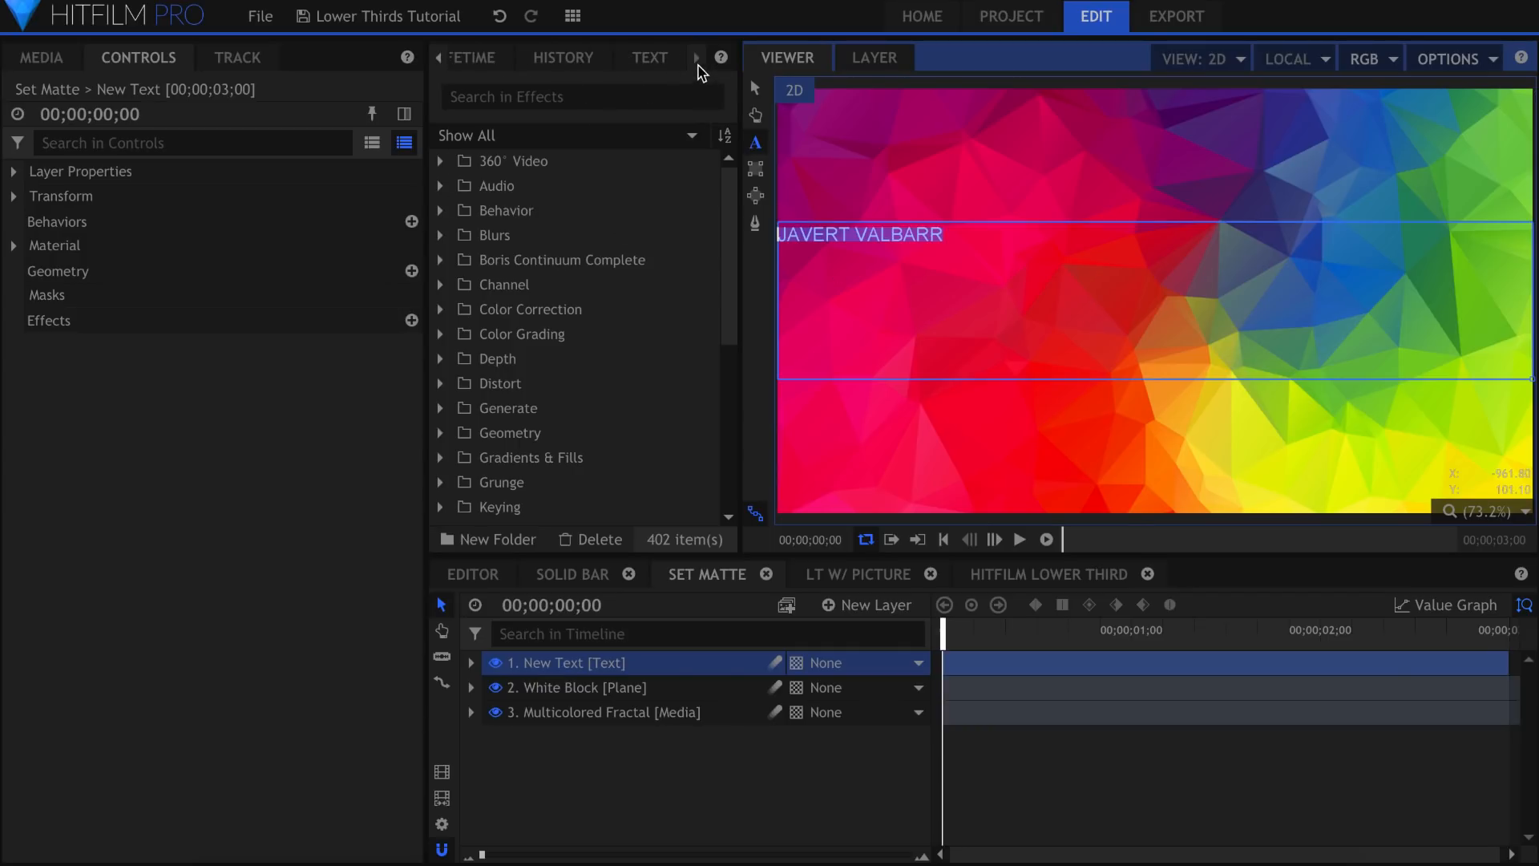
click(651, 59)
click(549, 151)
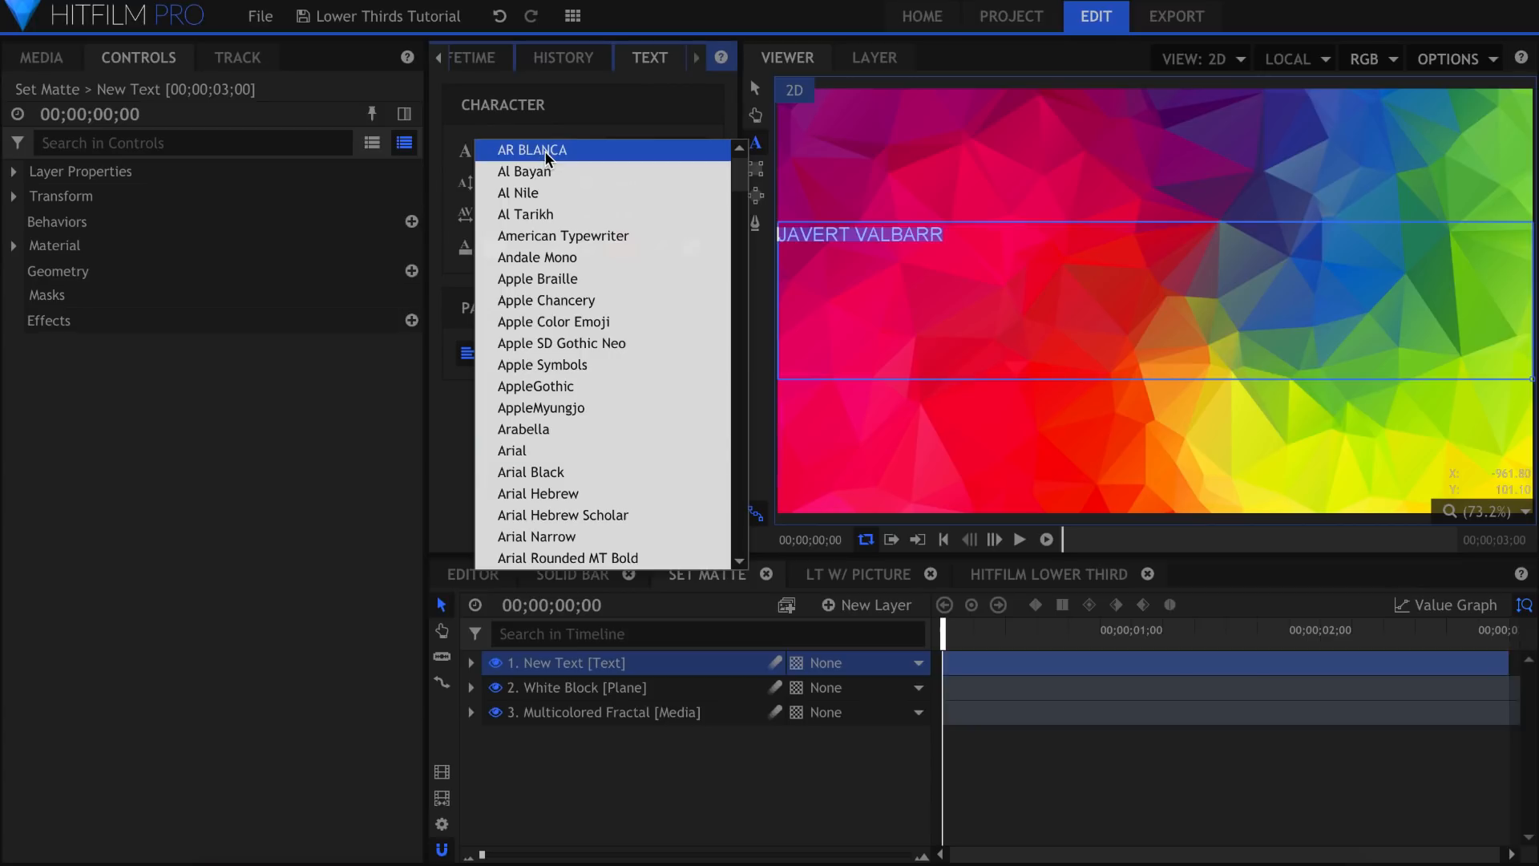
text(lat)
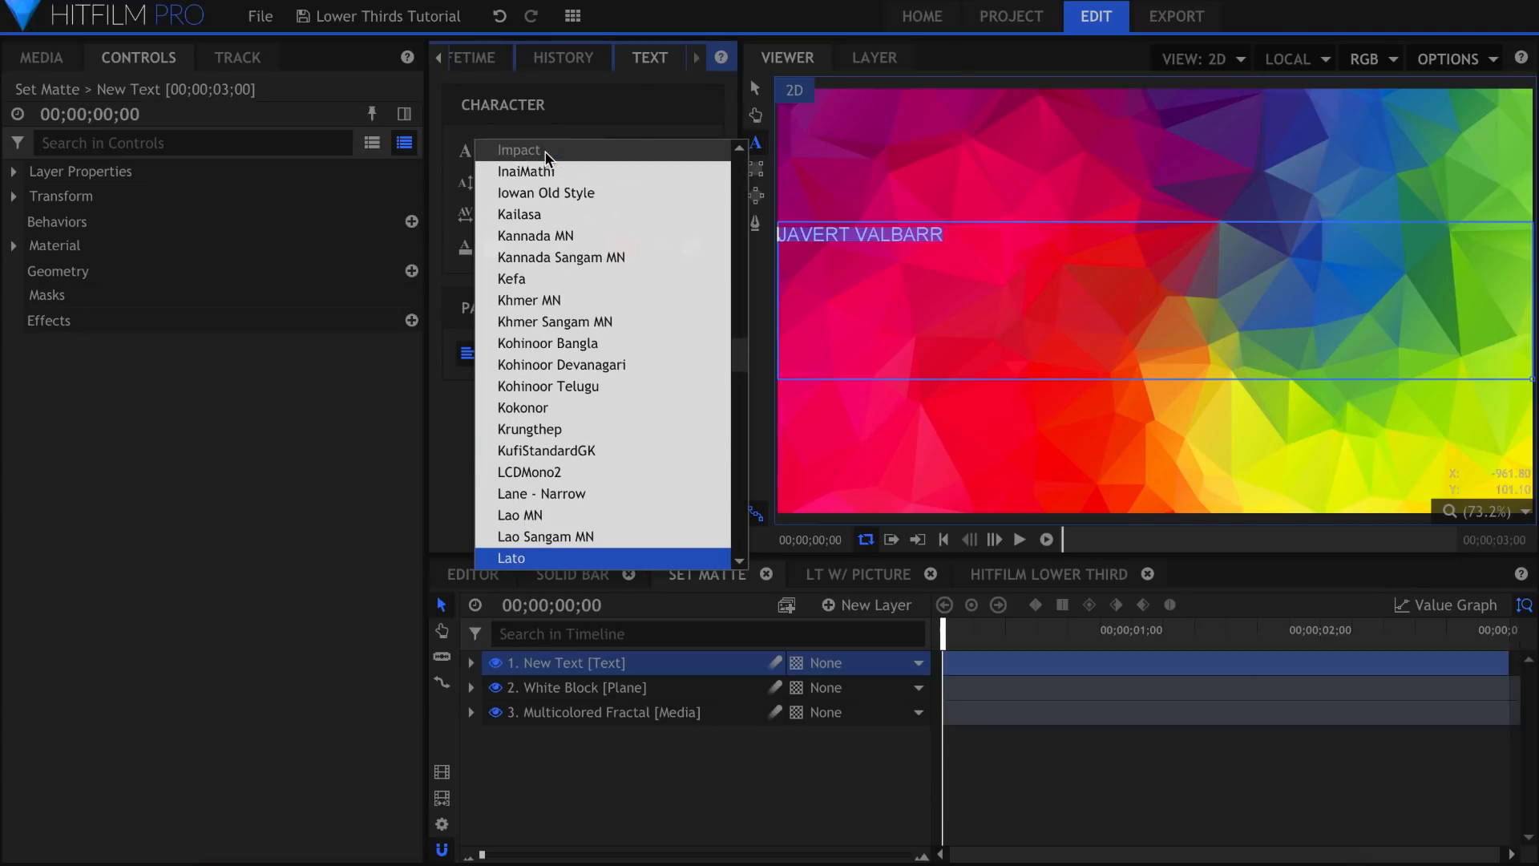
click(538, 558)
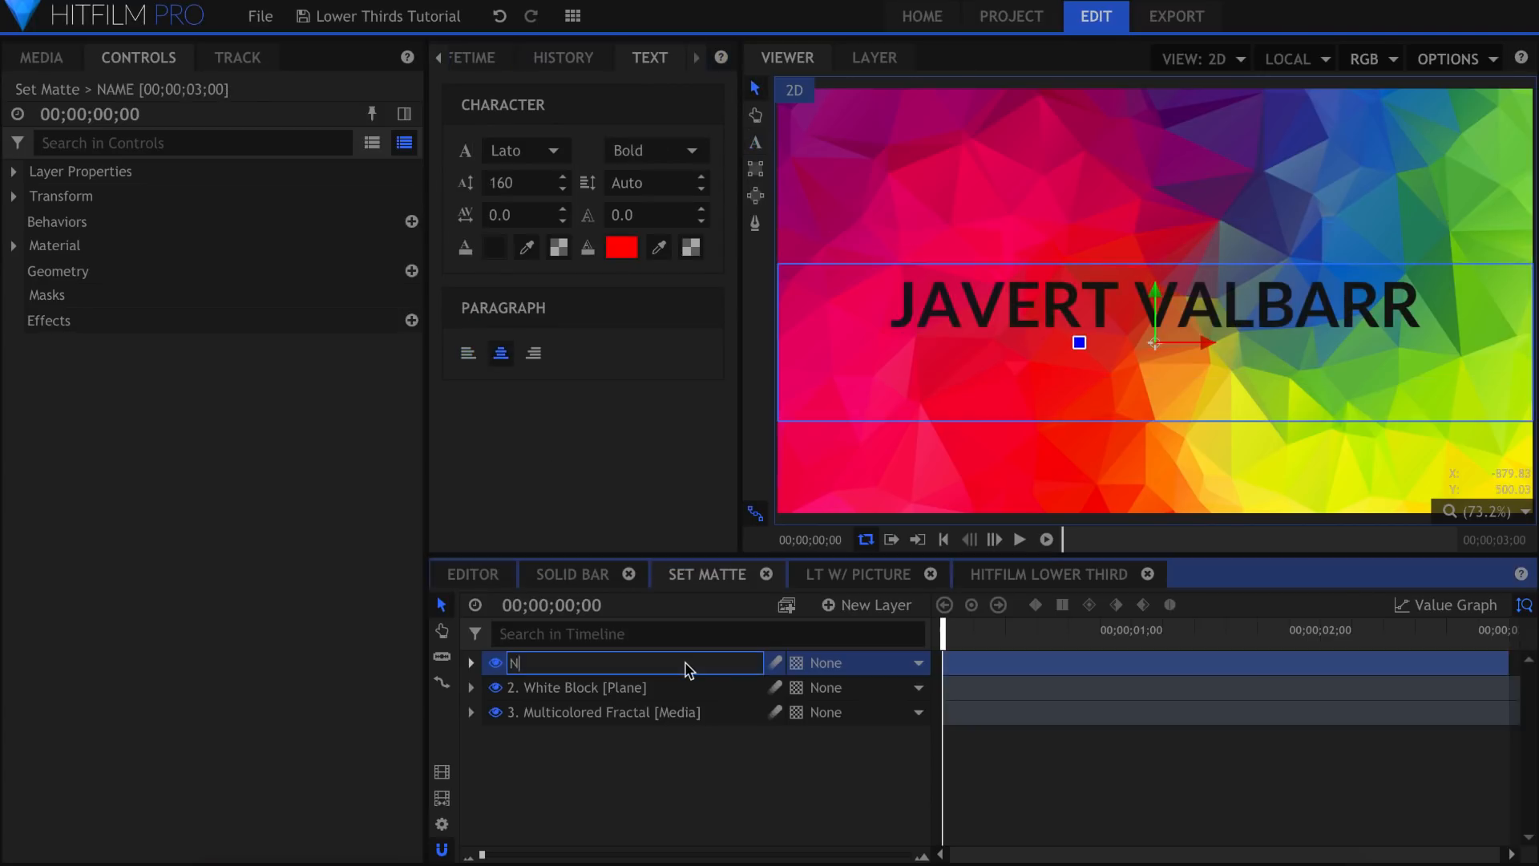
Rename the text layer as Name and preview the composite.
text(ame)
key(Return)
click(697, 752)
key(space)
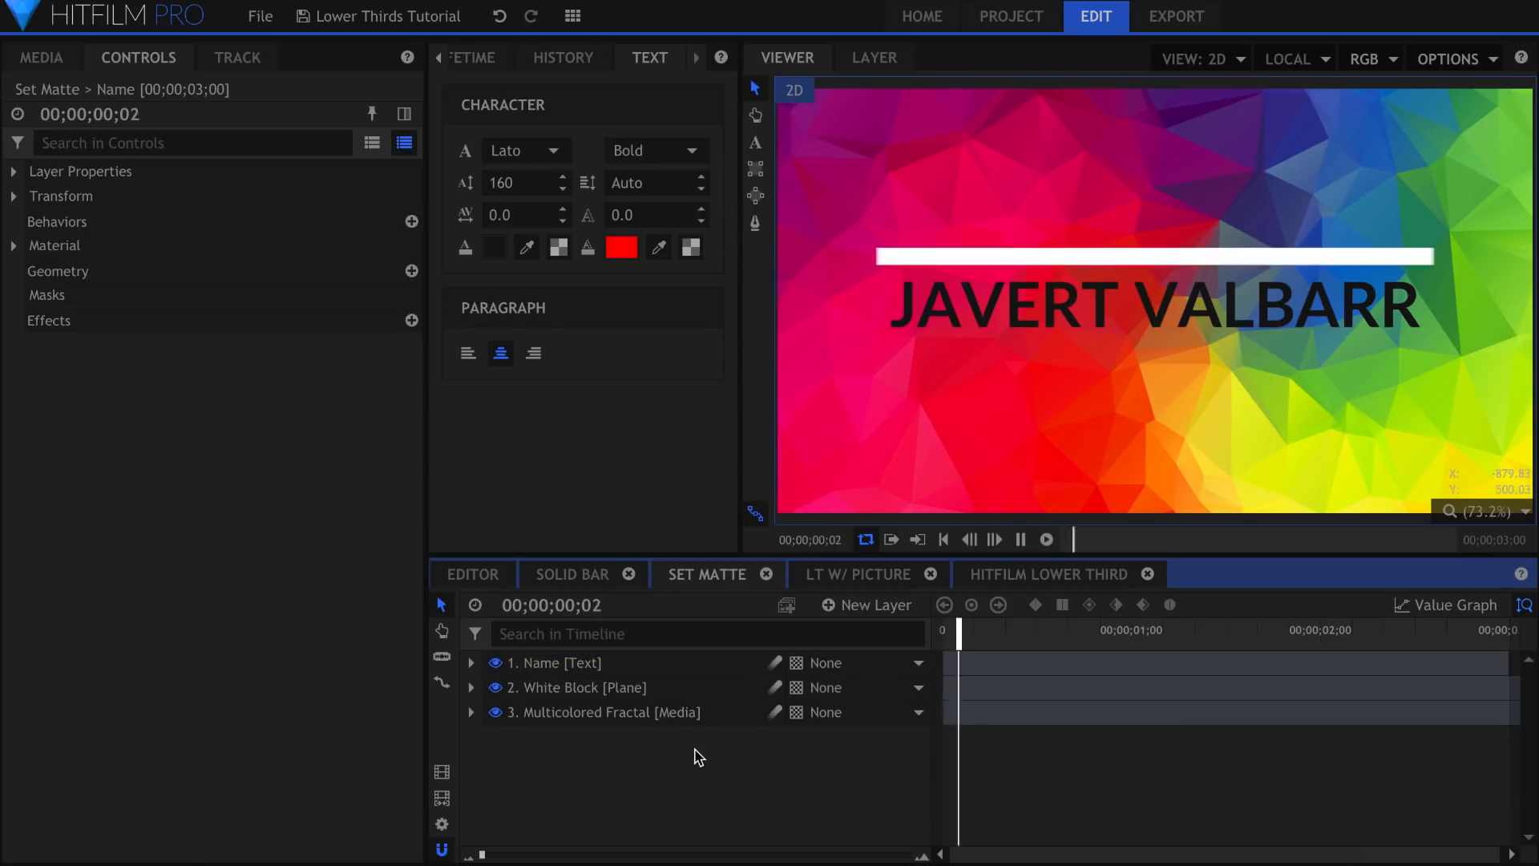
Hide the Name text layer and apply the Set Matte effect to the White Block plane.
click(495, 663)
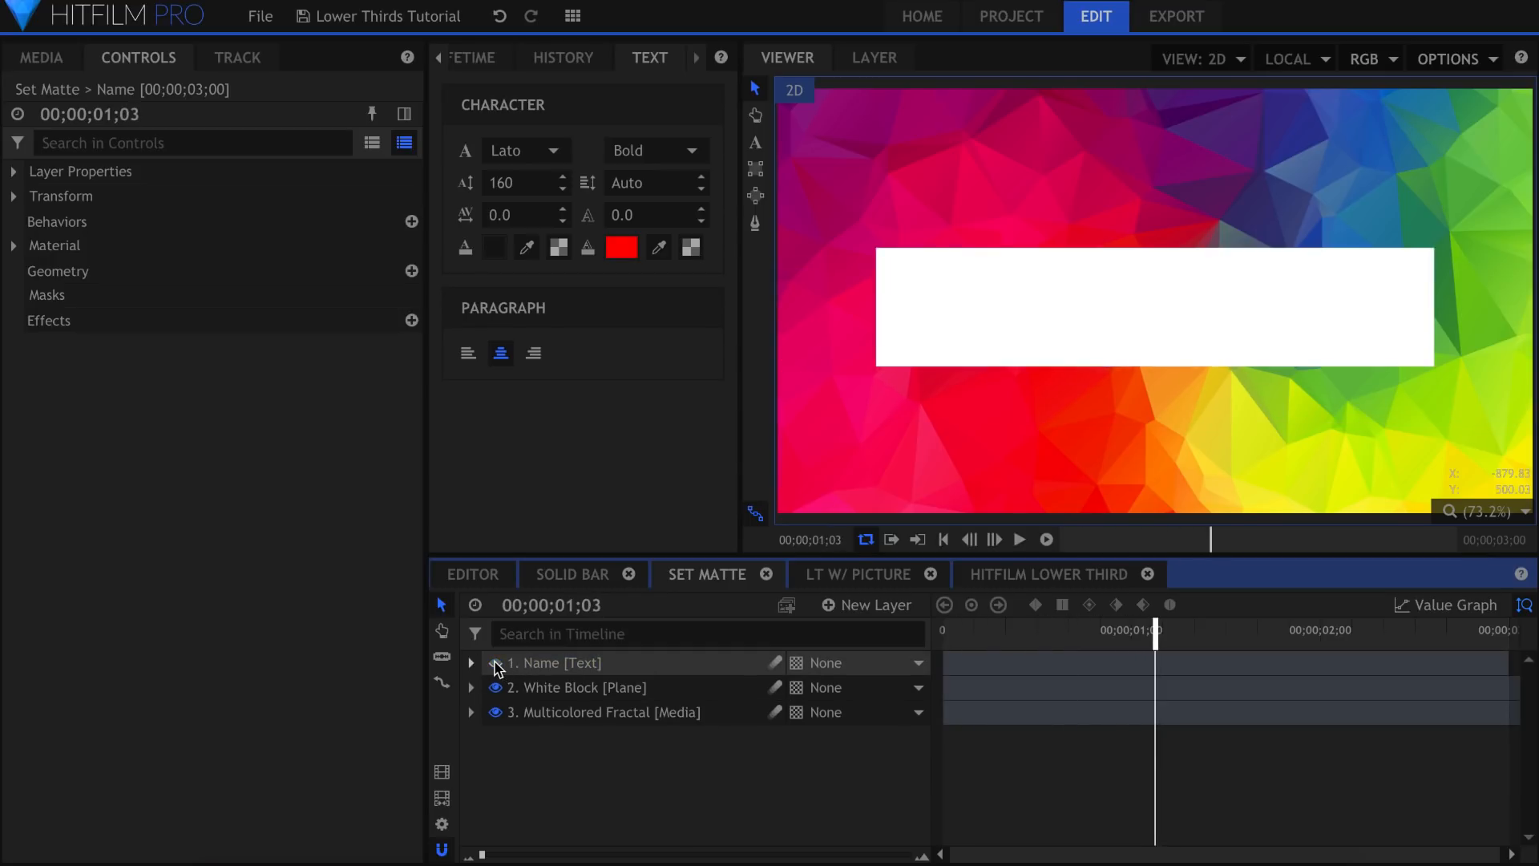
click(442, 58)
click(497, 60)
drag(532, 210, 627, 694)
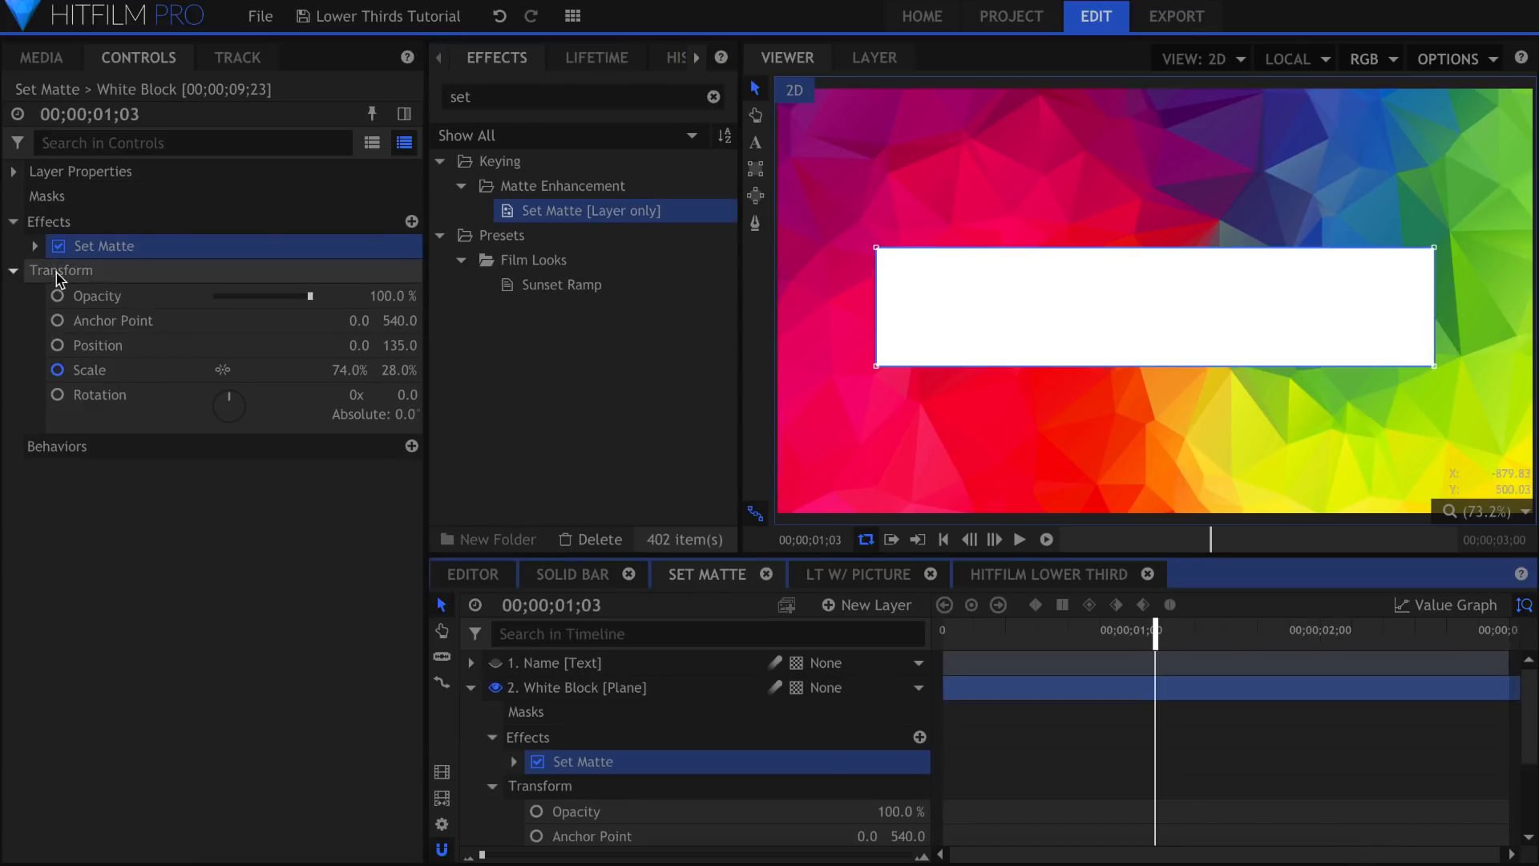
Set the White Block's Set Matte source layer to Name with Blend on Subtract, and preview the cut-out text.
click(34, 246)
click(238, 305)
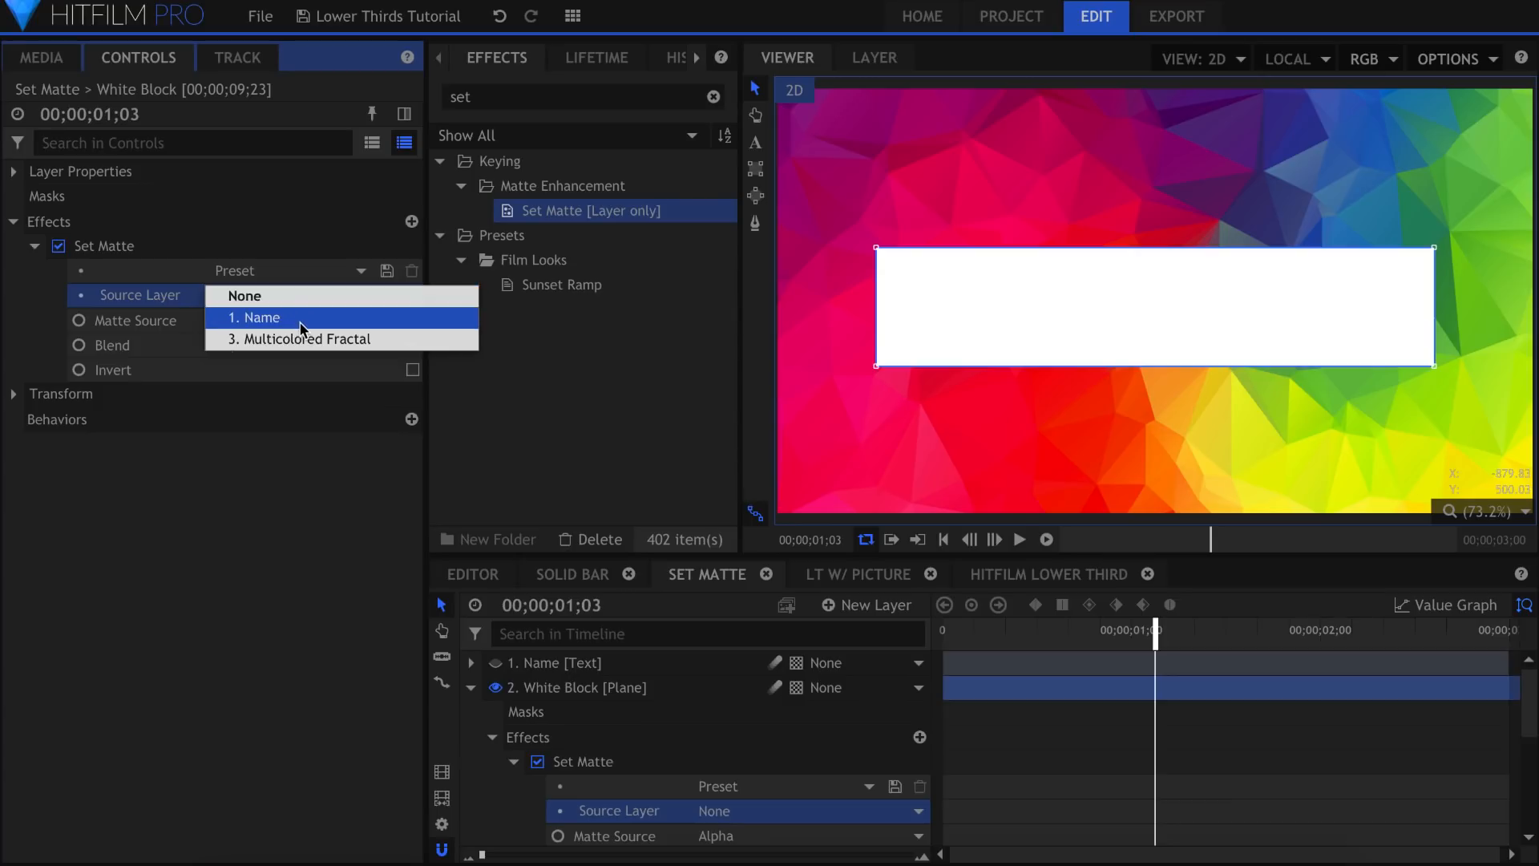
click(301, 319)
click(290, 345)
click(282, 368)
key(Home)
key(space)
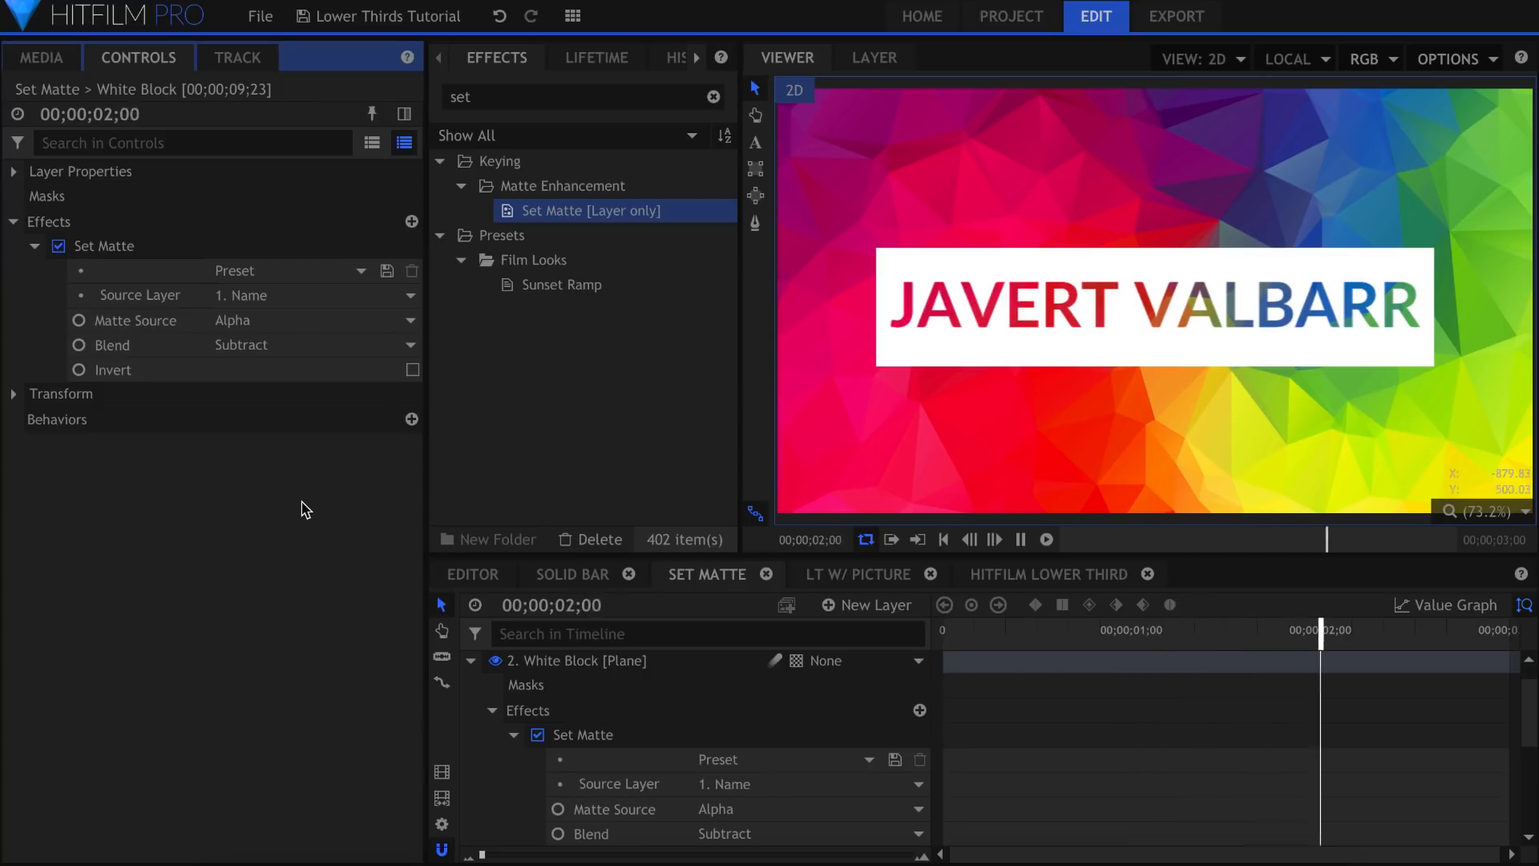
key(space)
key(space)
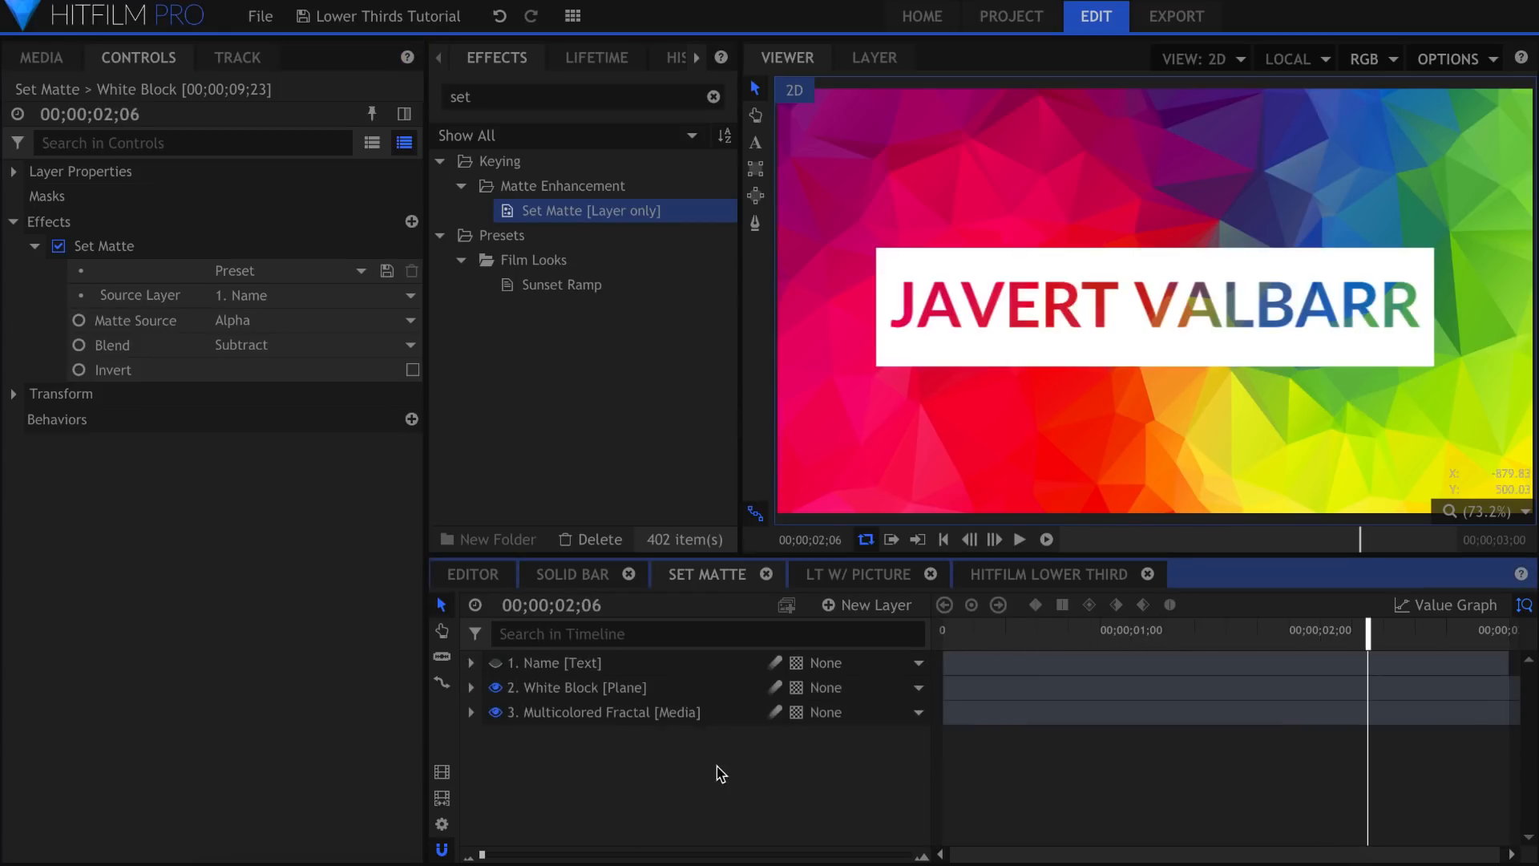
Remove the Set Matte effect from the White Block plane and make the Name text layer visible again.
click(315, 249)
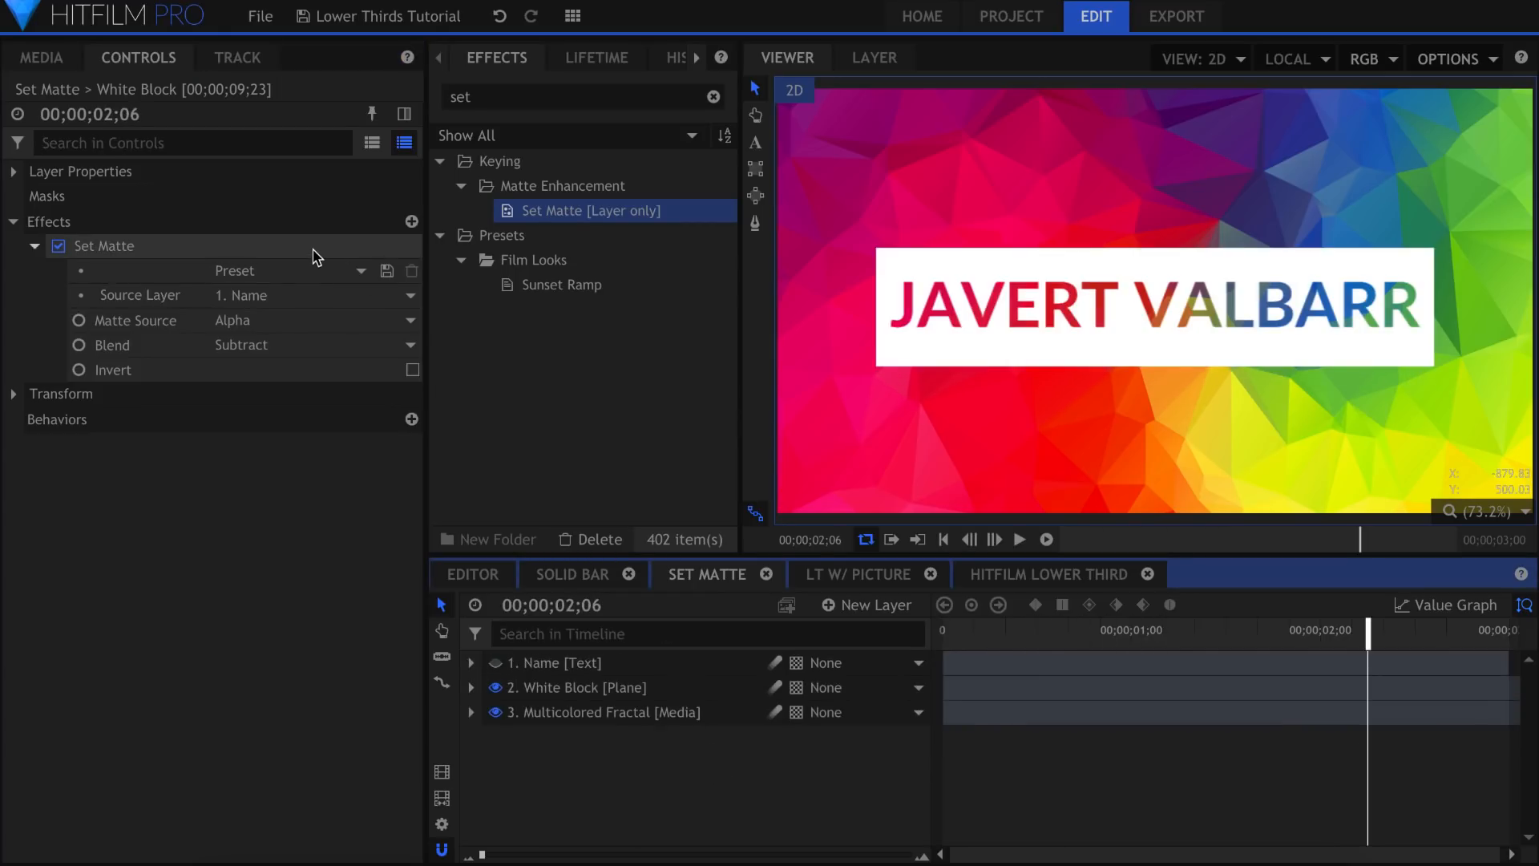
key(Delete)
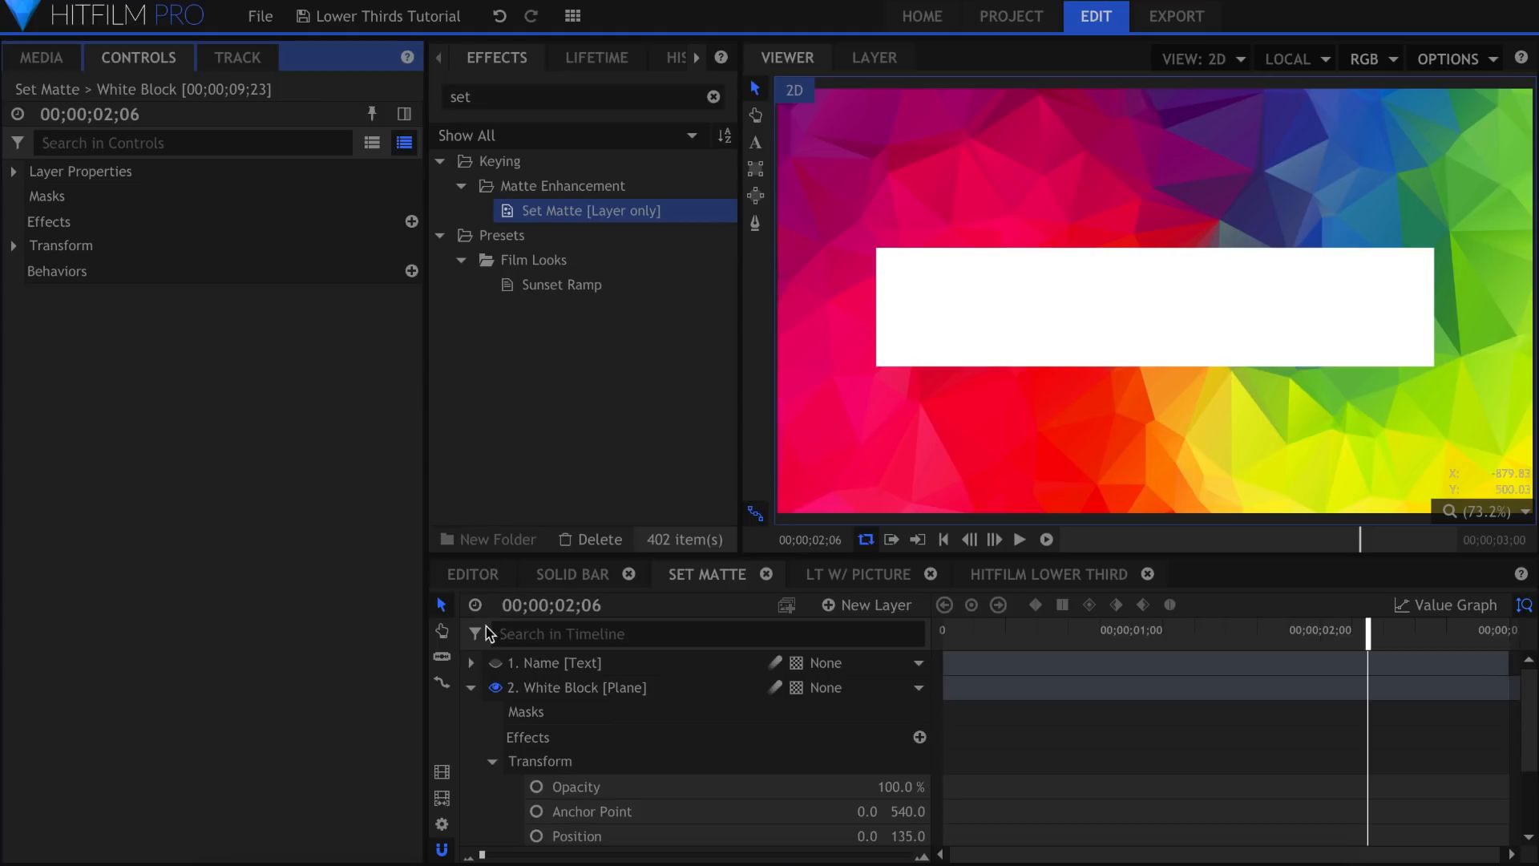
click(495, 663)
click(471, 687)
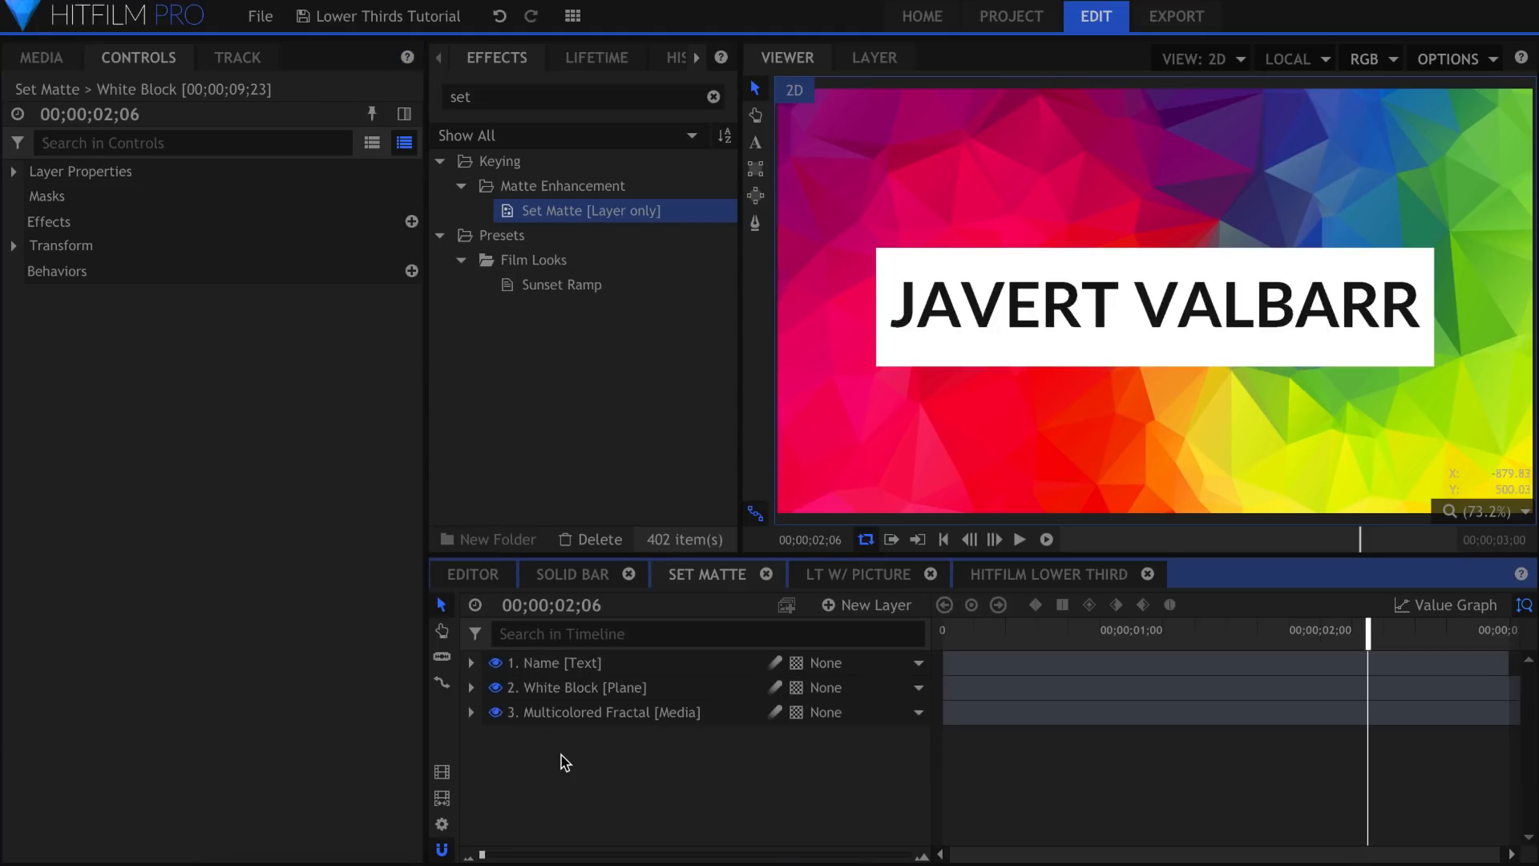
Preview the unmatted name over the block and apply the Set Matte effect to the Name text layer.
key(space)
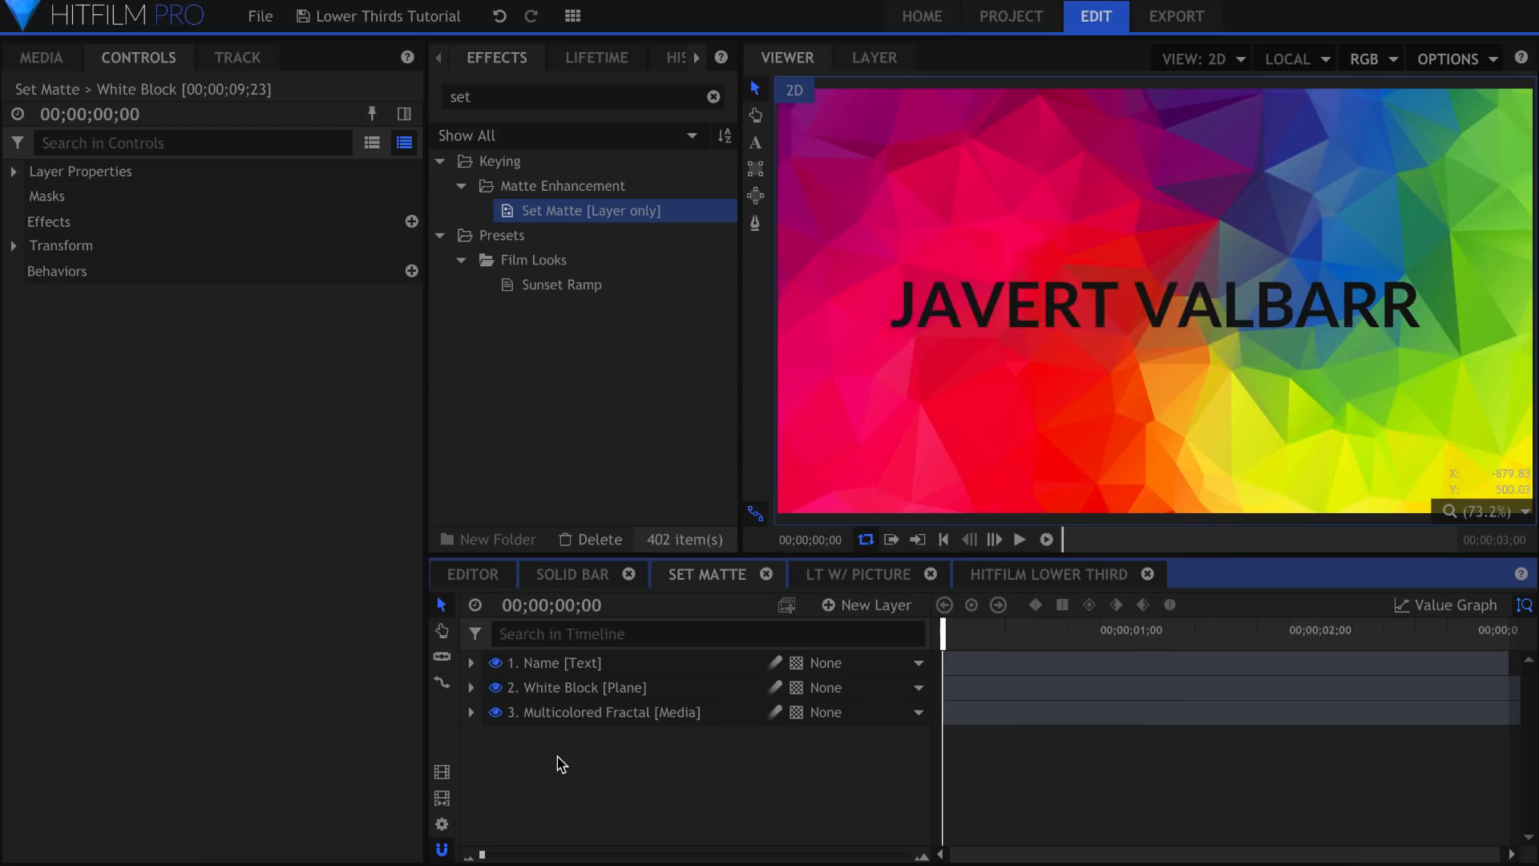
key(space)
drag(581, 209, 618, 662)
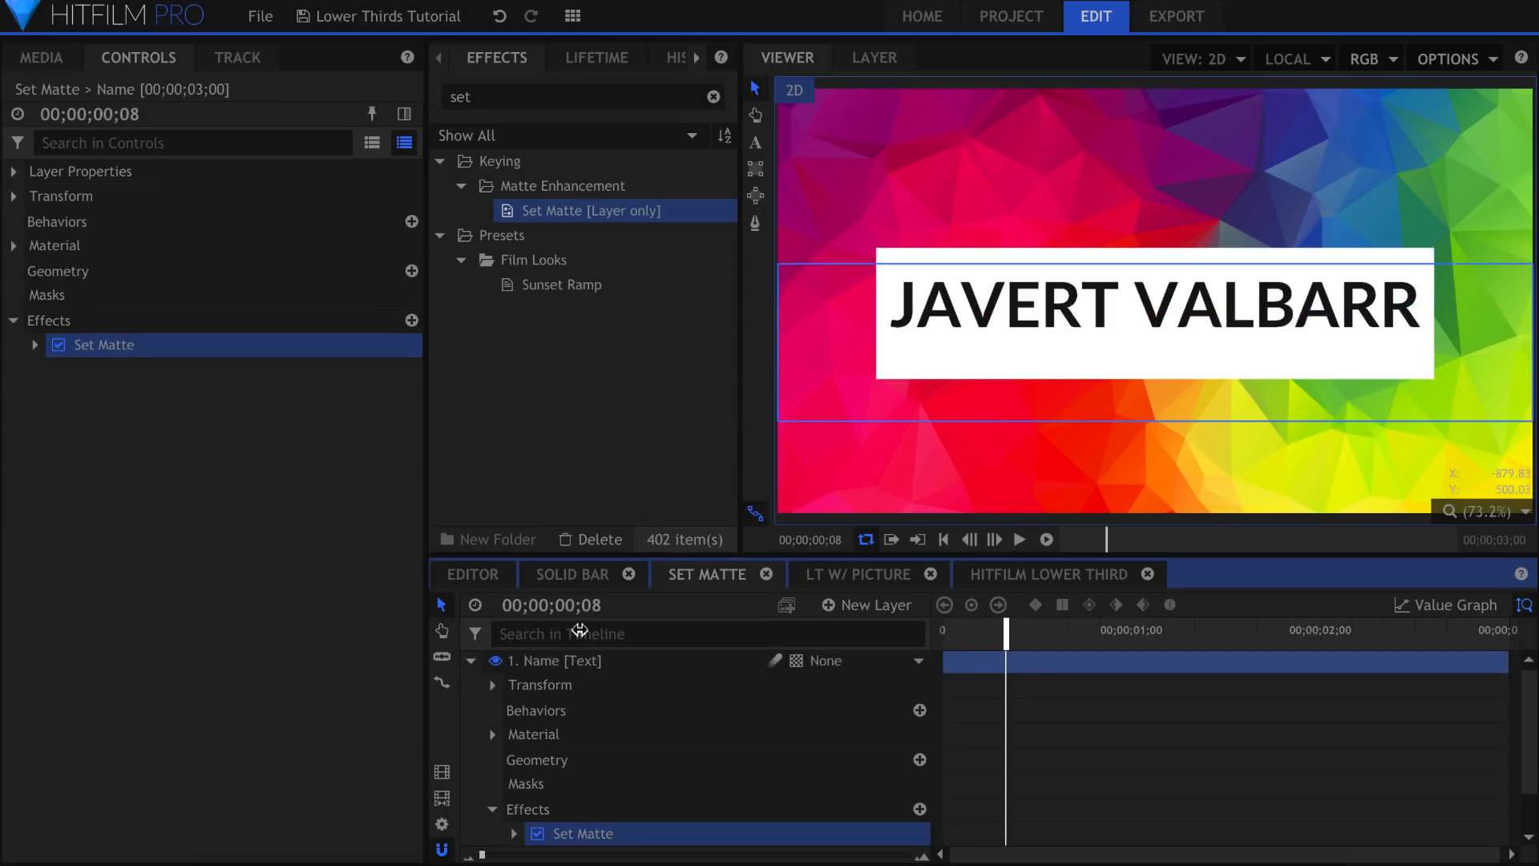
Set the Name layer's Set Matte source to White Block, Blend to Subtract, and enable Invert.
click(35, 344)
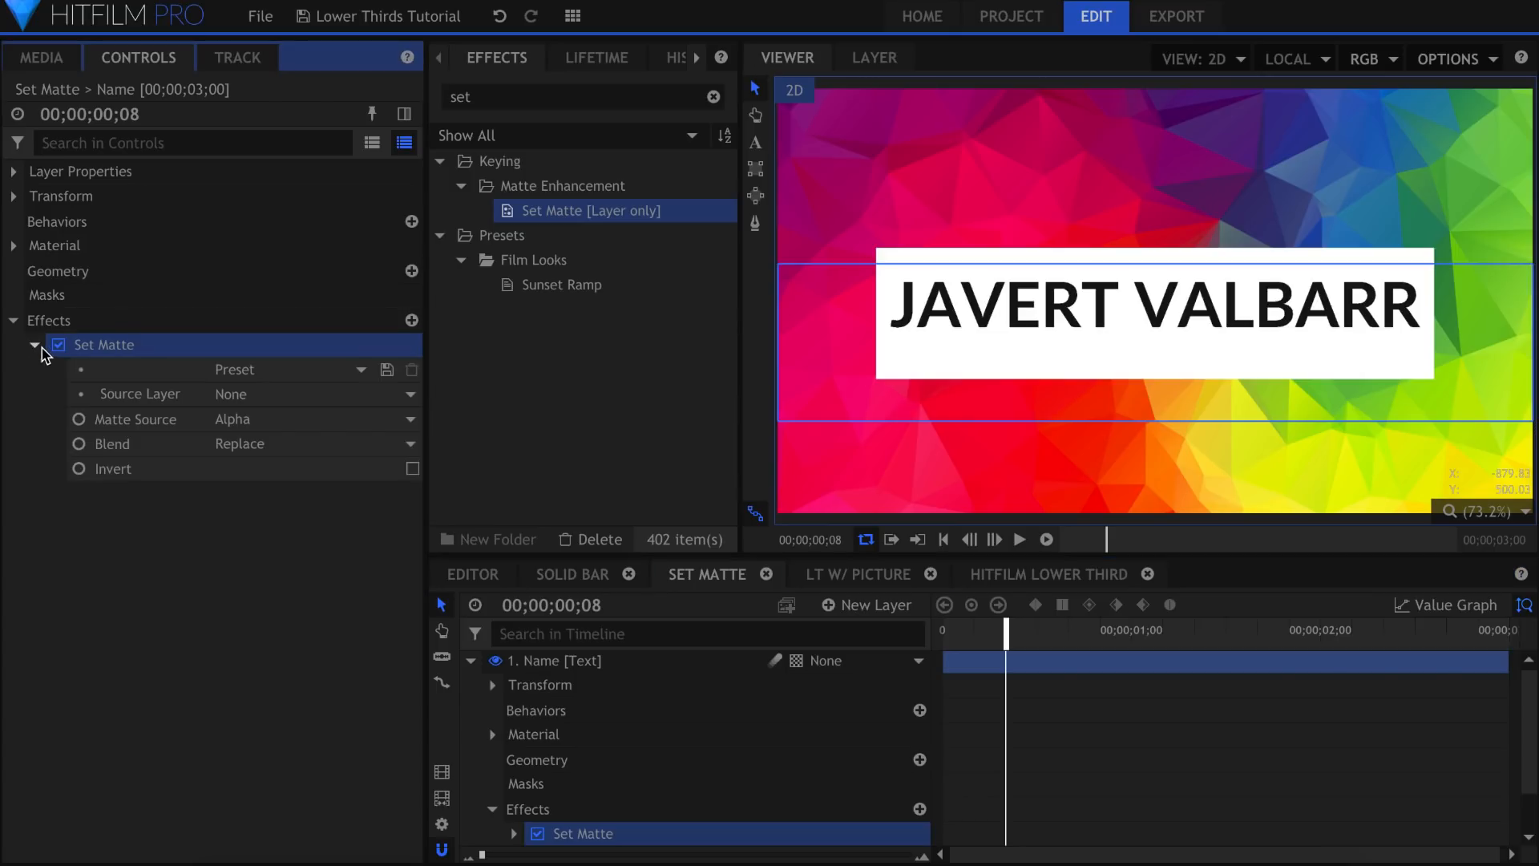
click(200, 393)
click(303, 417)
click(305, 443)
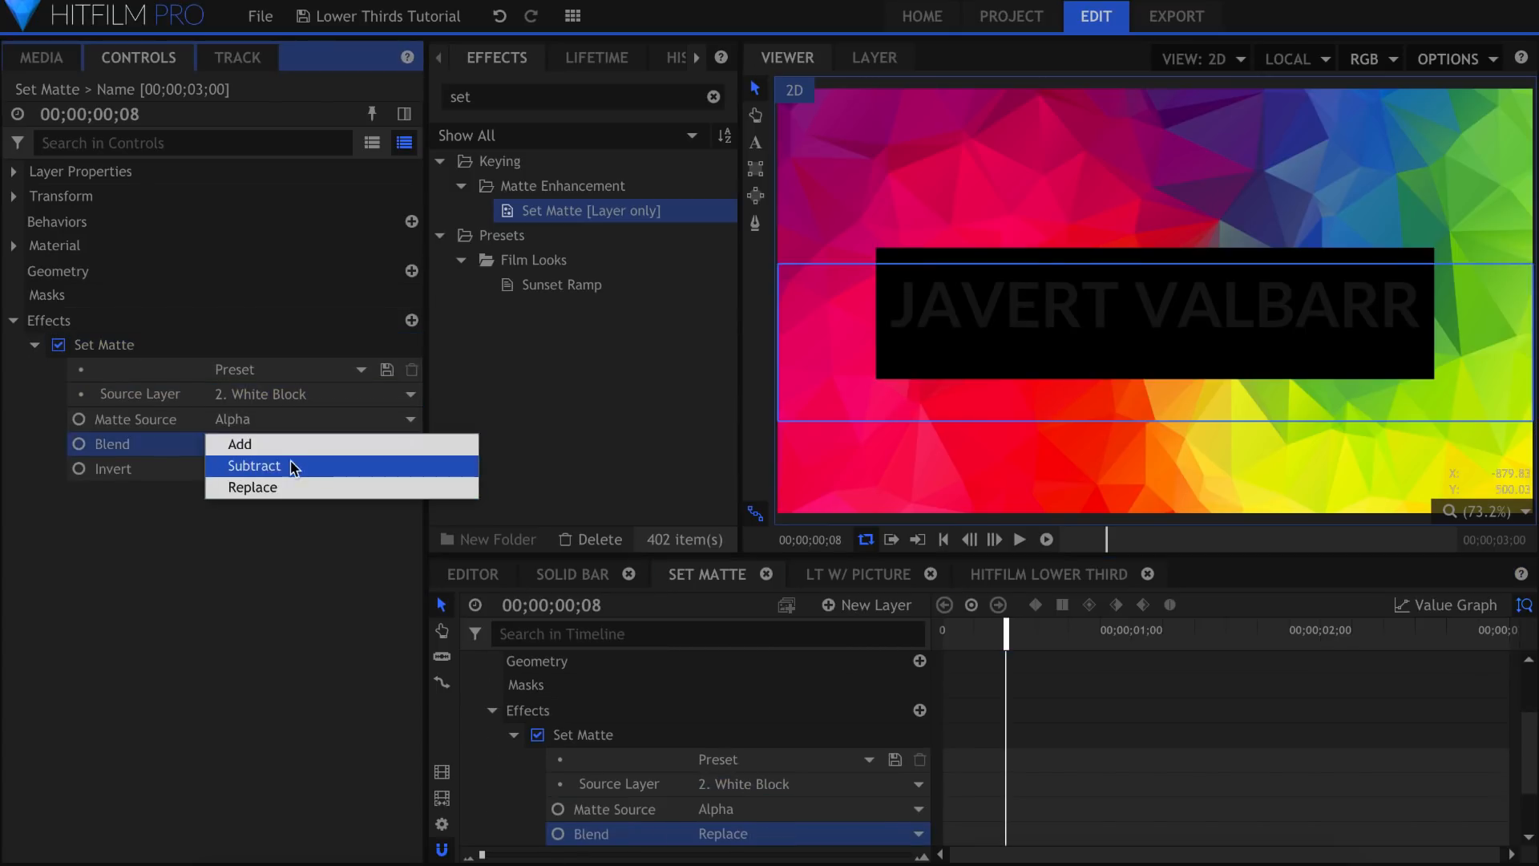
click(293, 462)
click(412, 469)
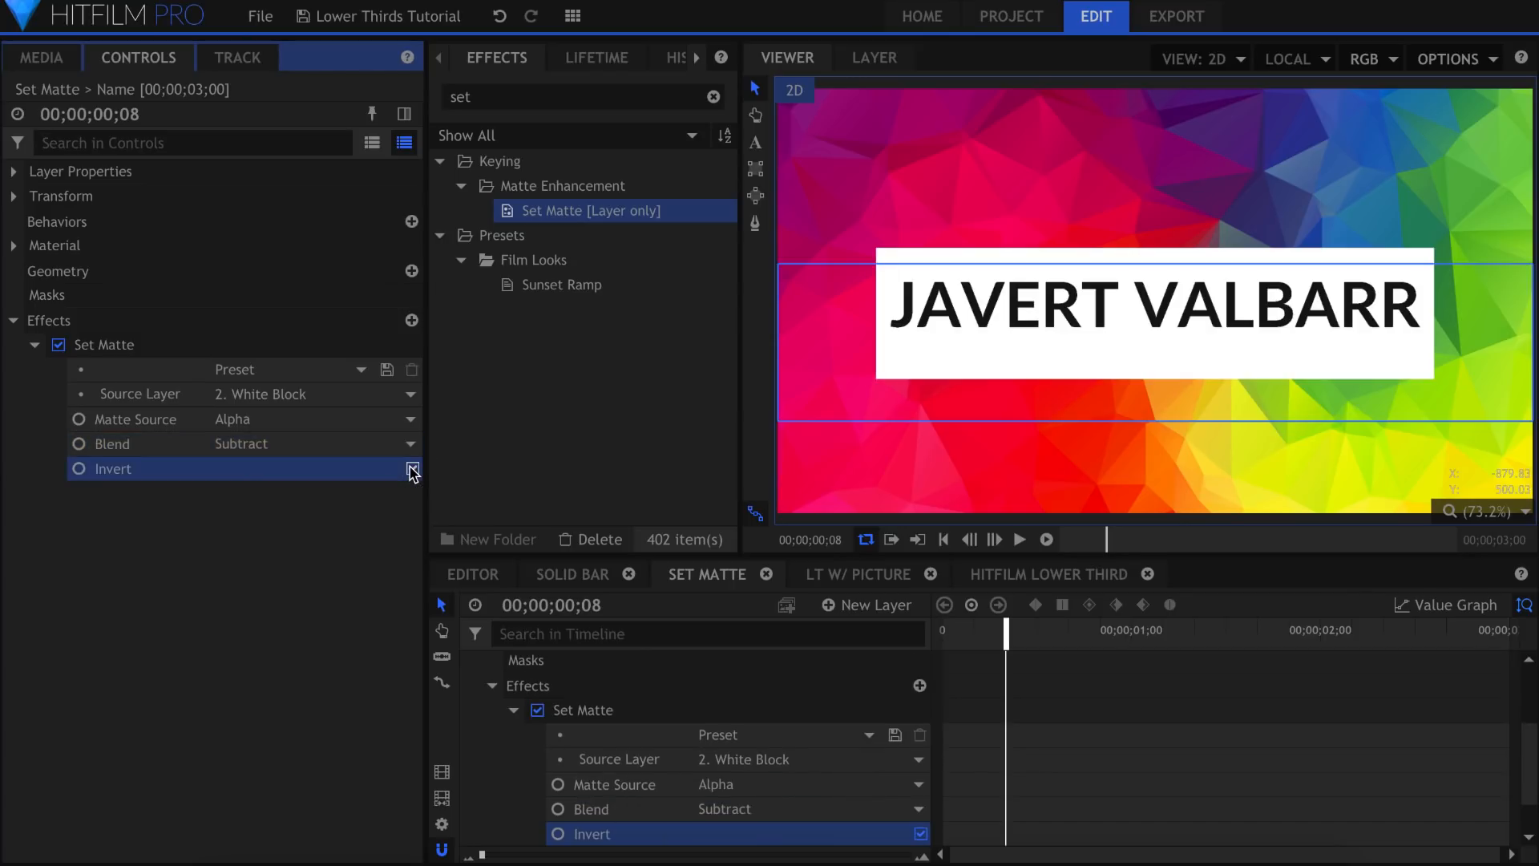
Play back the block revealing the name and review the collapsed layer stack.
key(space)
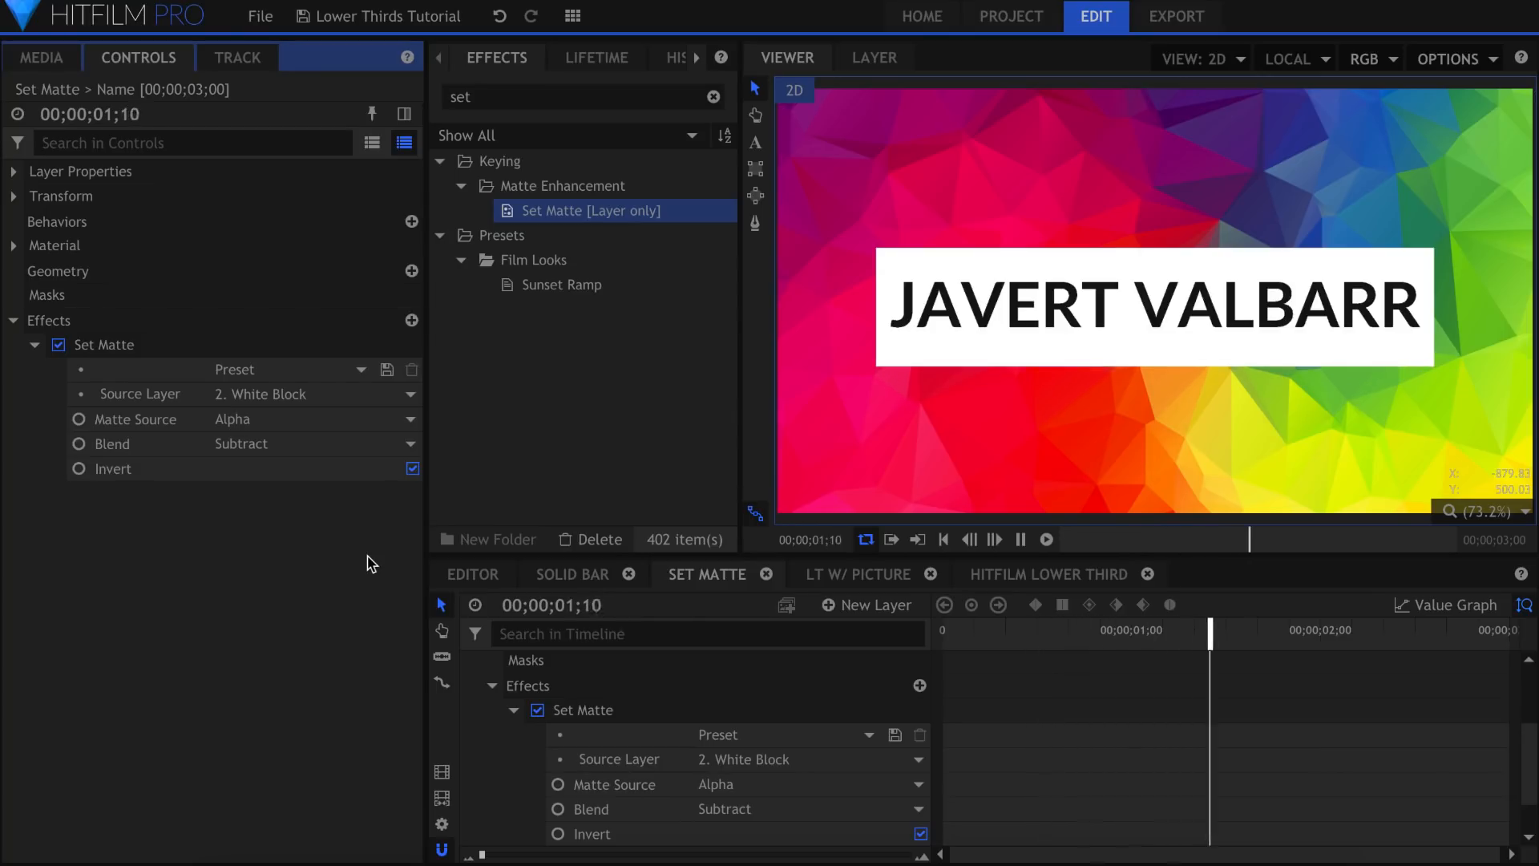
key(Home)
scroll(516, 689, up, 3)
click(472, 663)
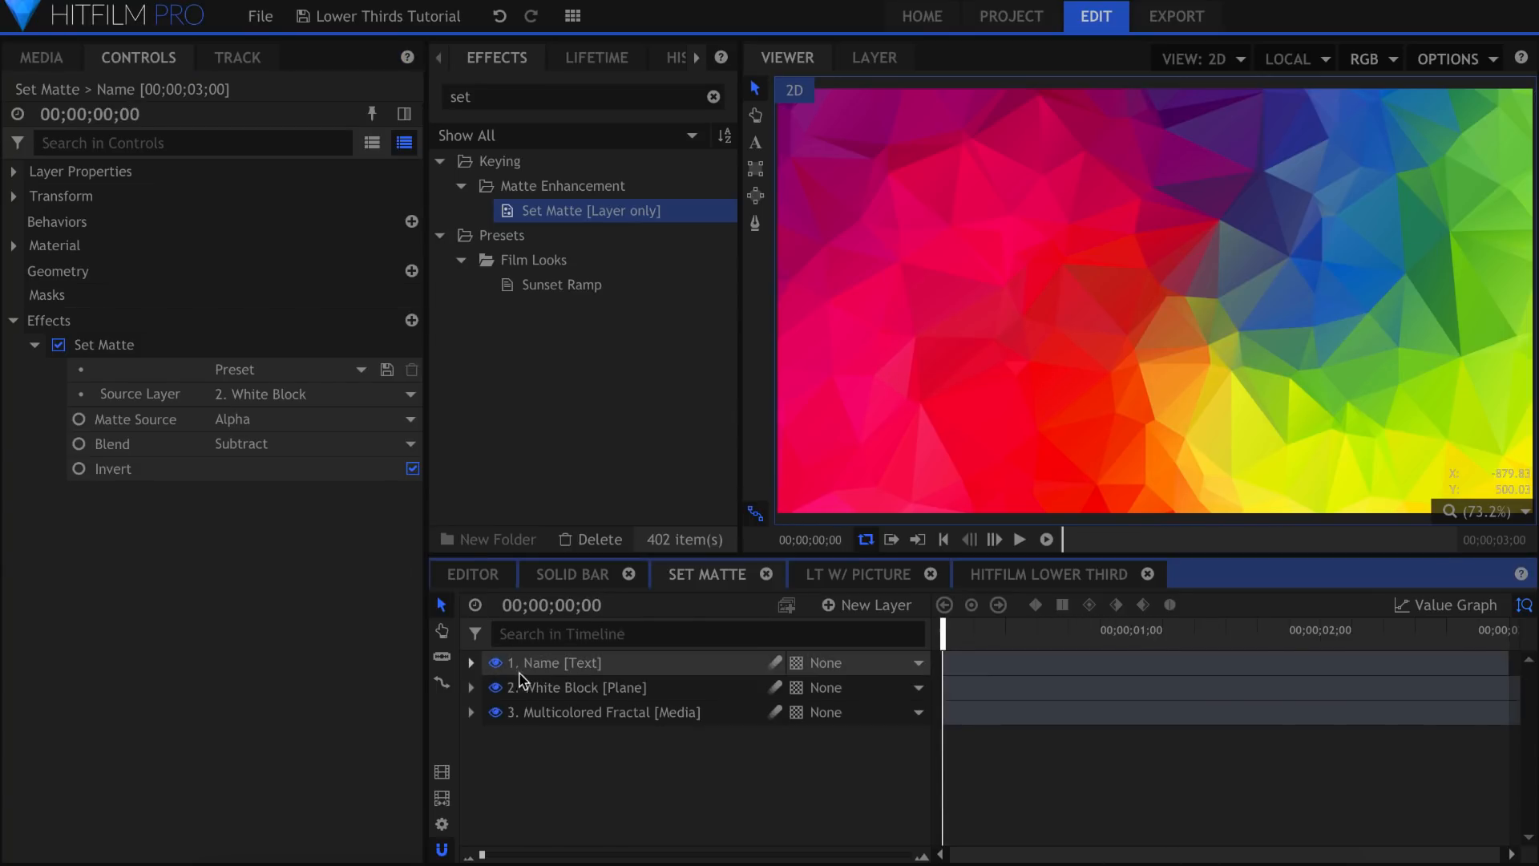
click(566, 687)
key(space)
key(space)
click(665, 760)
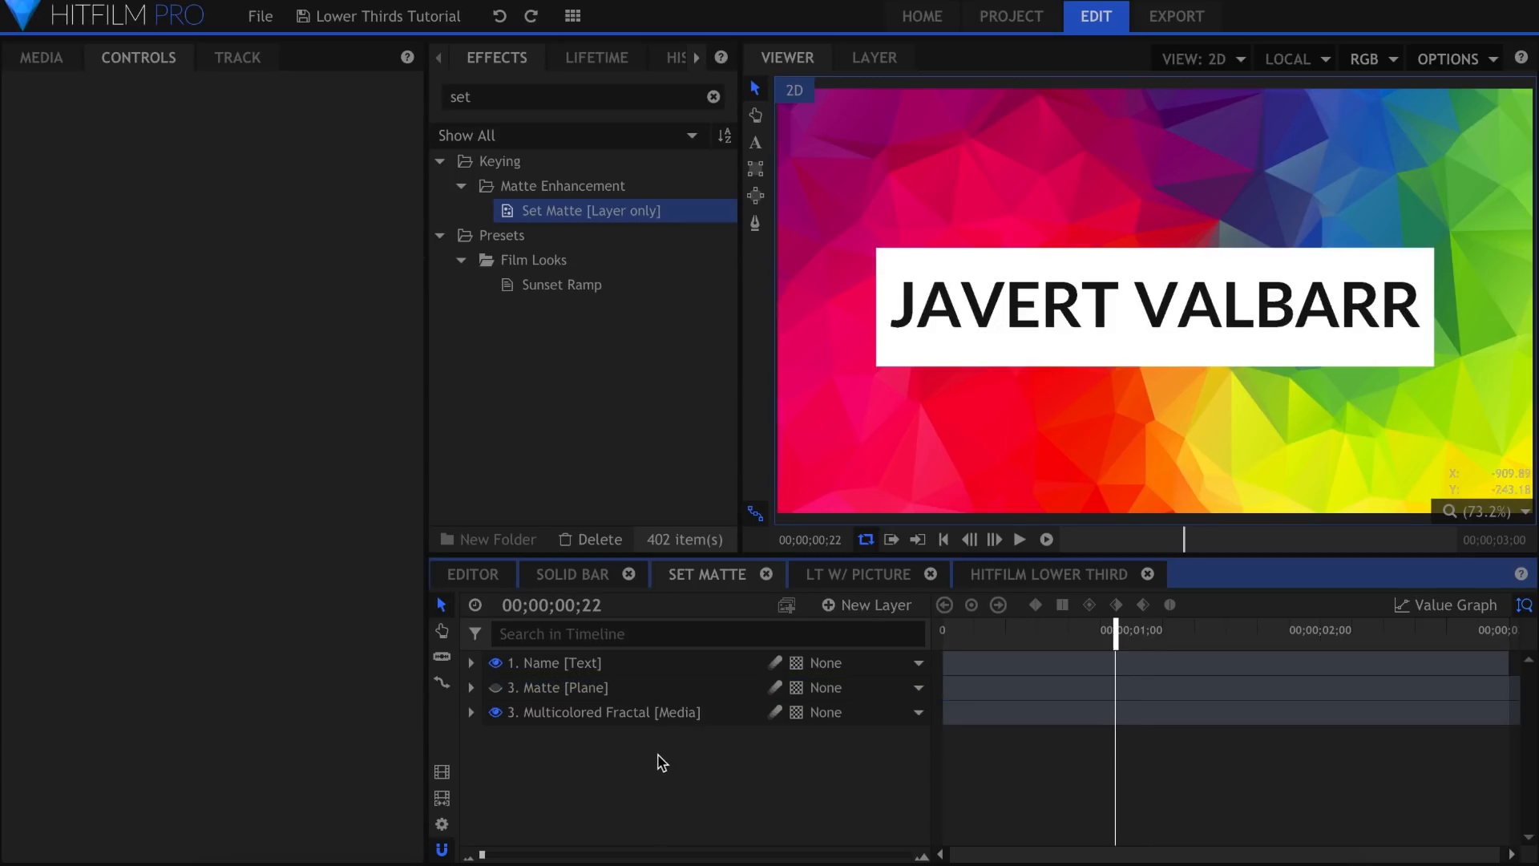
Delete the Matte plane and remove the Set Matte effect from the Name text layer.
click(676, 686)
key(Delete)
click(680, 665)
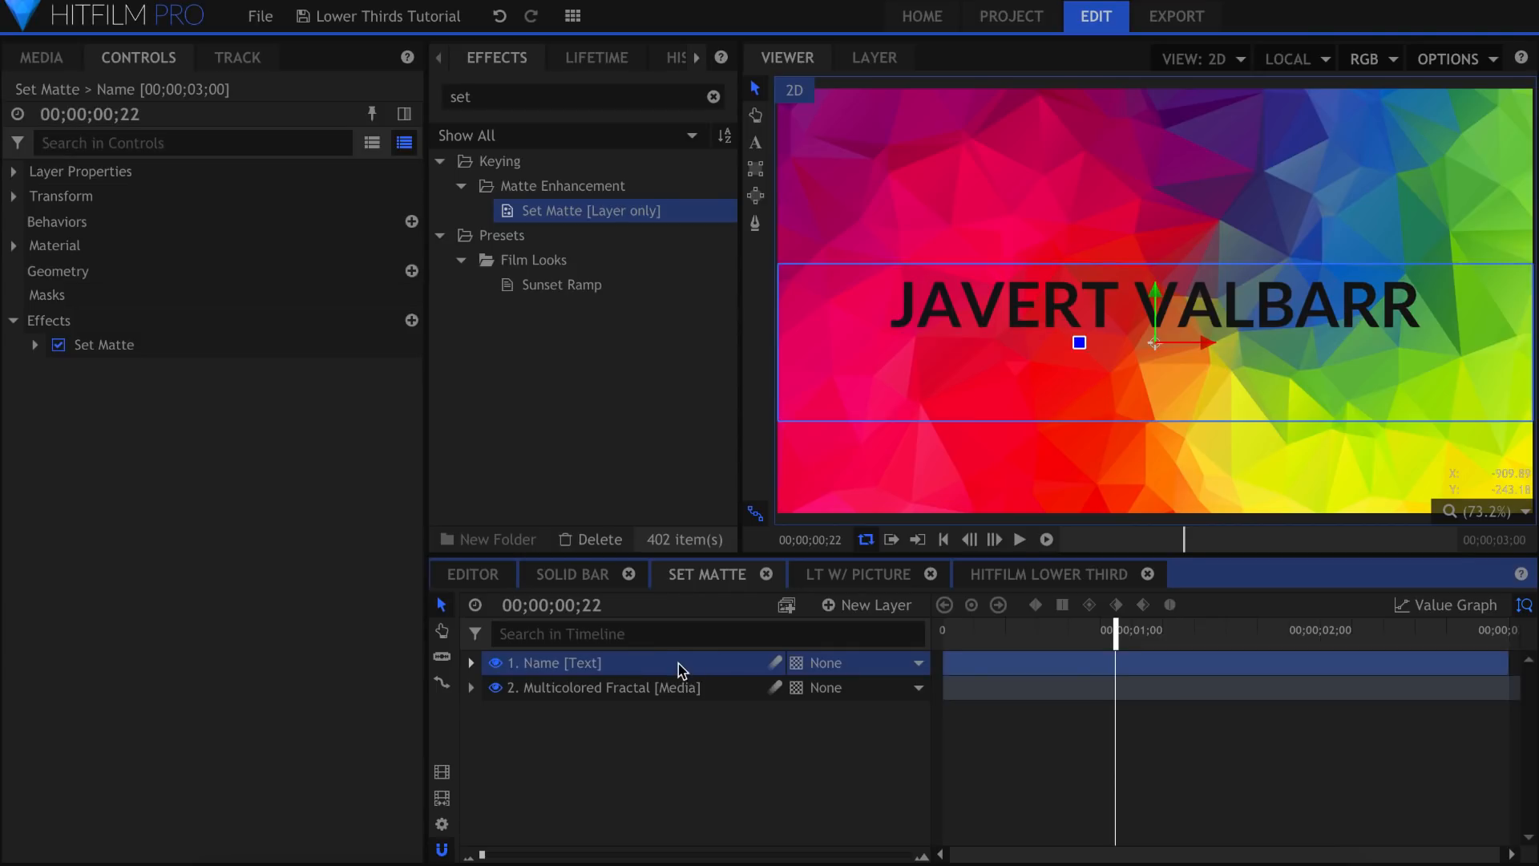
click(218, 351)
key(Delete)
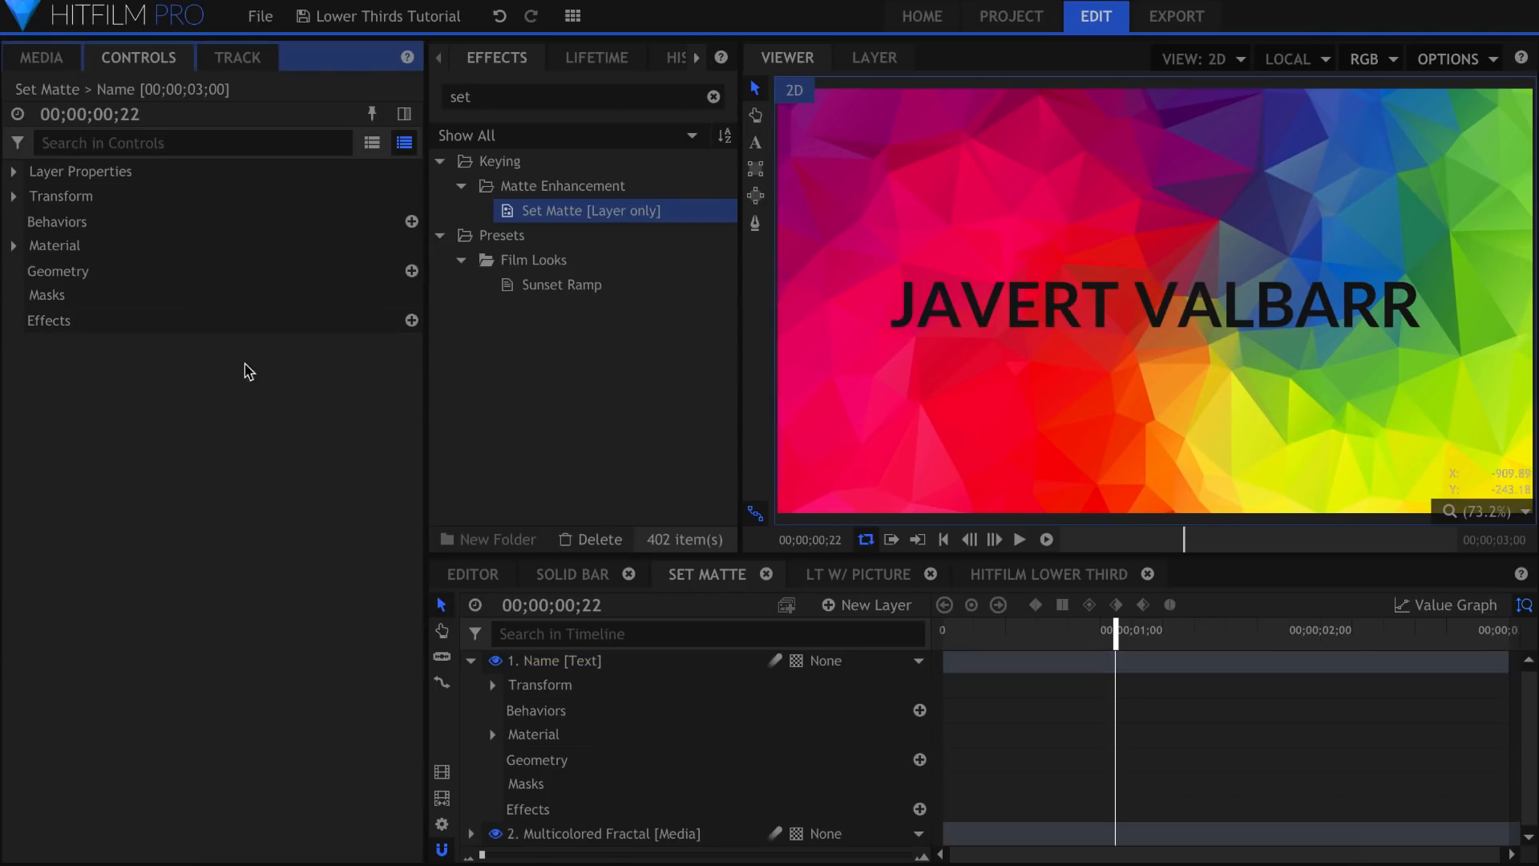
click(473, 661)
click(566, 719)
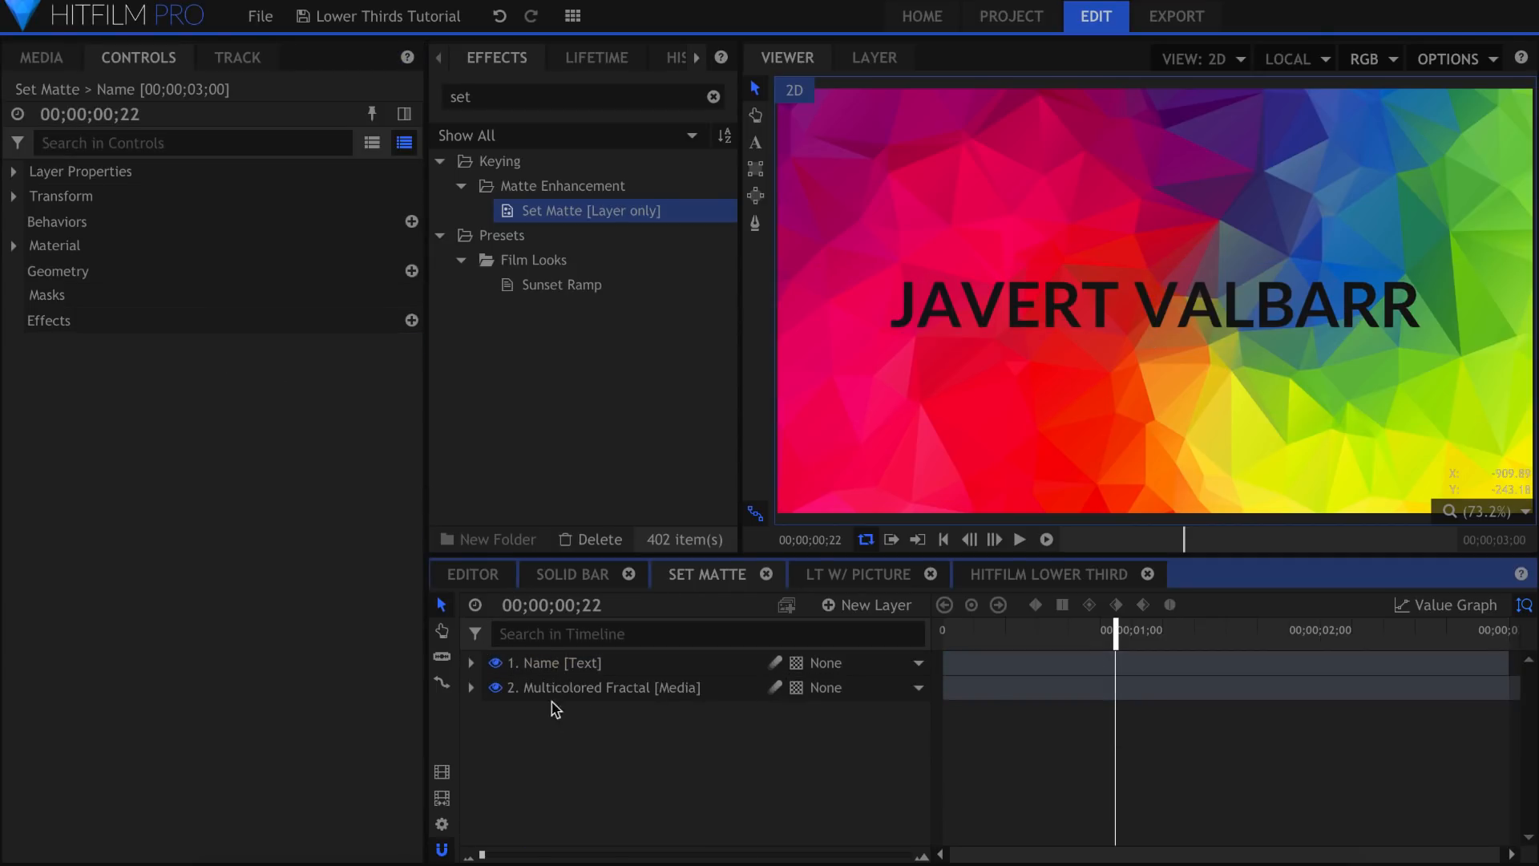
Hide the Name text layer and apply the Set Matte effect to the Multicolored Fractal layer.
click(496, 662)
click(597, 223)
drag(677, 669, 673, 691)
click(35, 246)
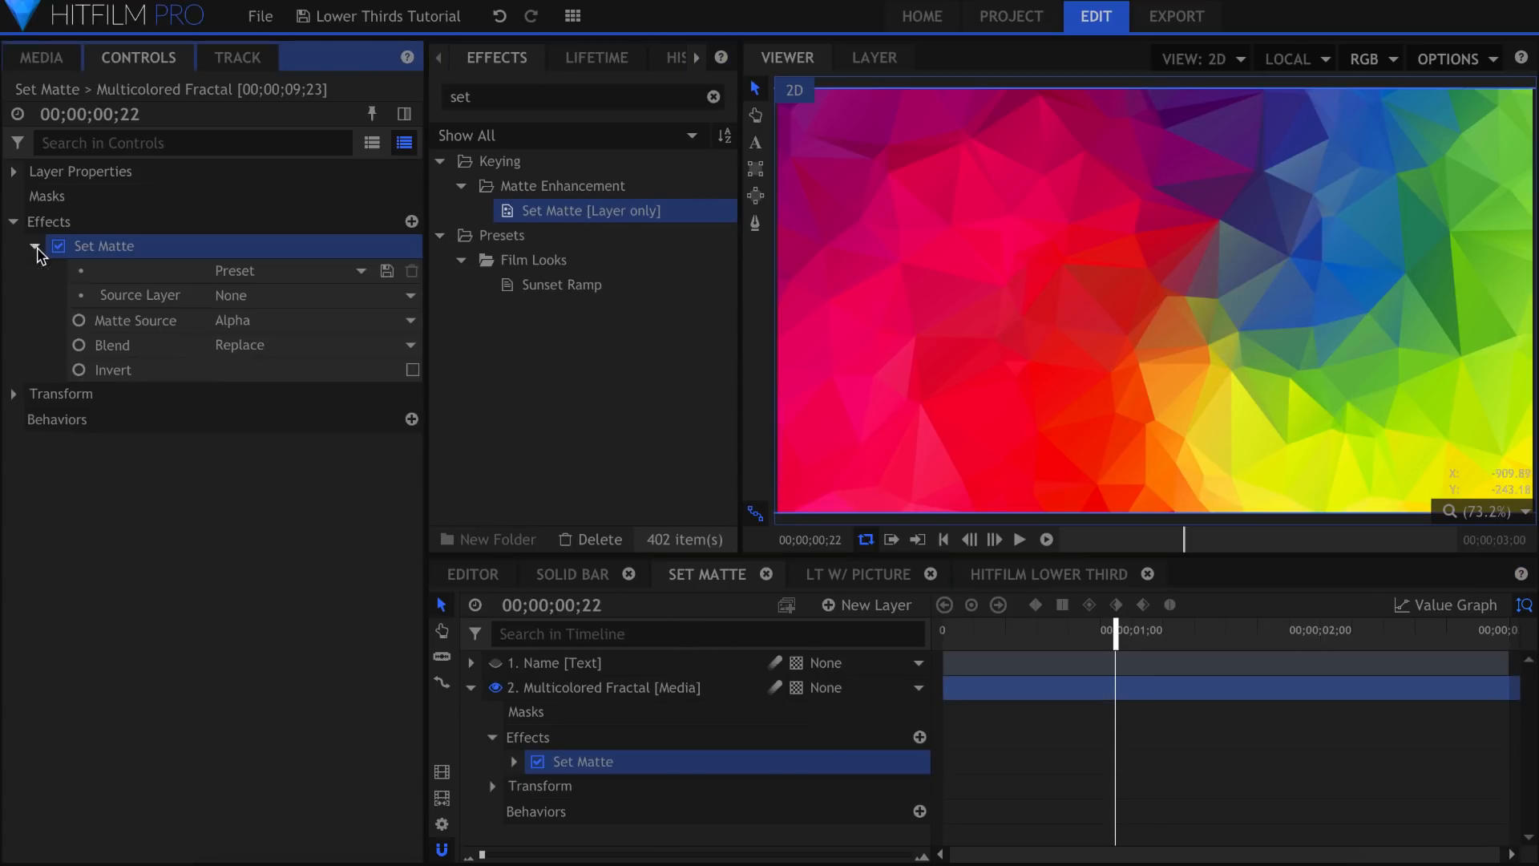
Set the Multicolored Fractal layer's Set Matte source to 1. Name, return to the timeline start and collapse the layer.
click(249, 295)
click(288, 318)
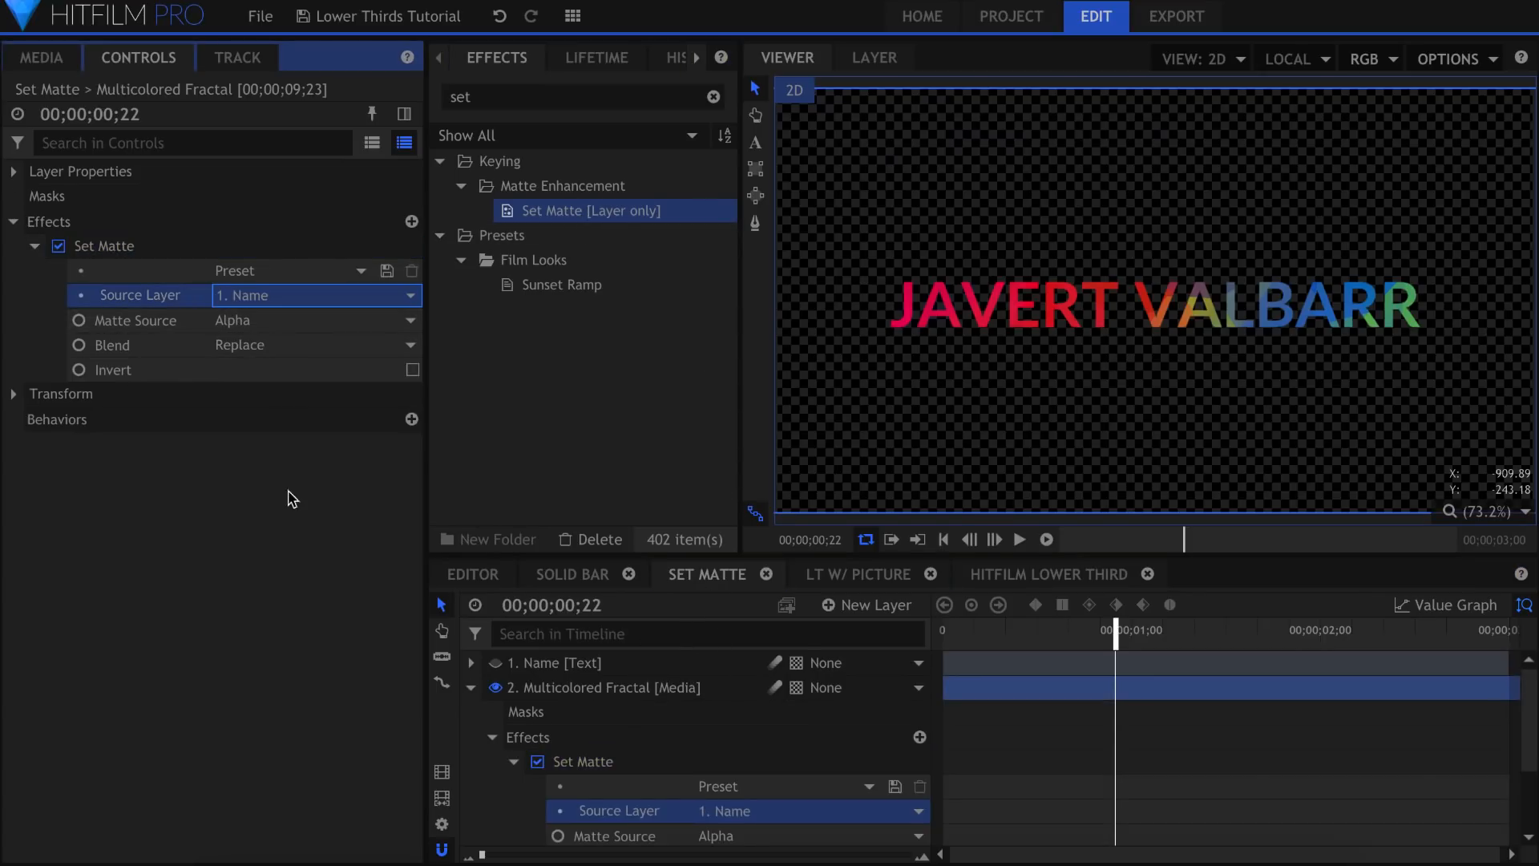
click(296, 566)
key(Home)
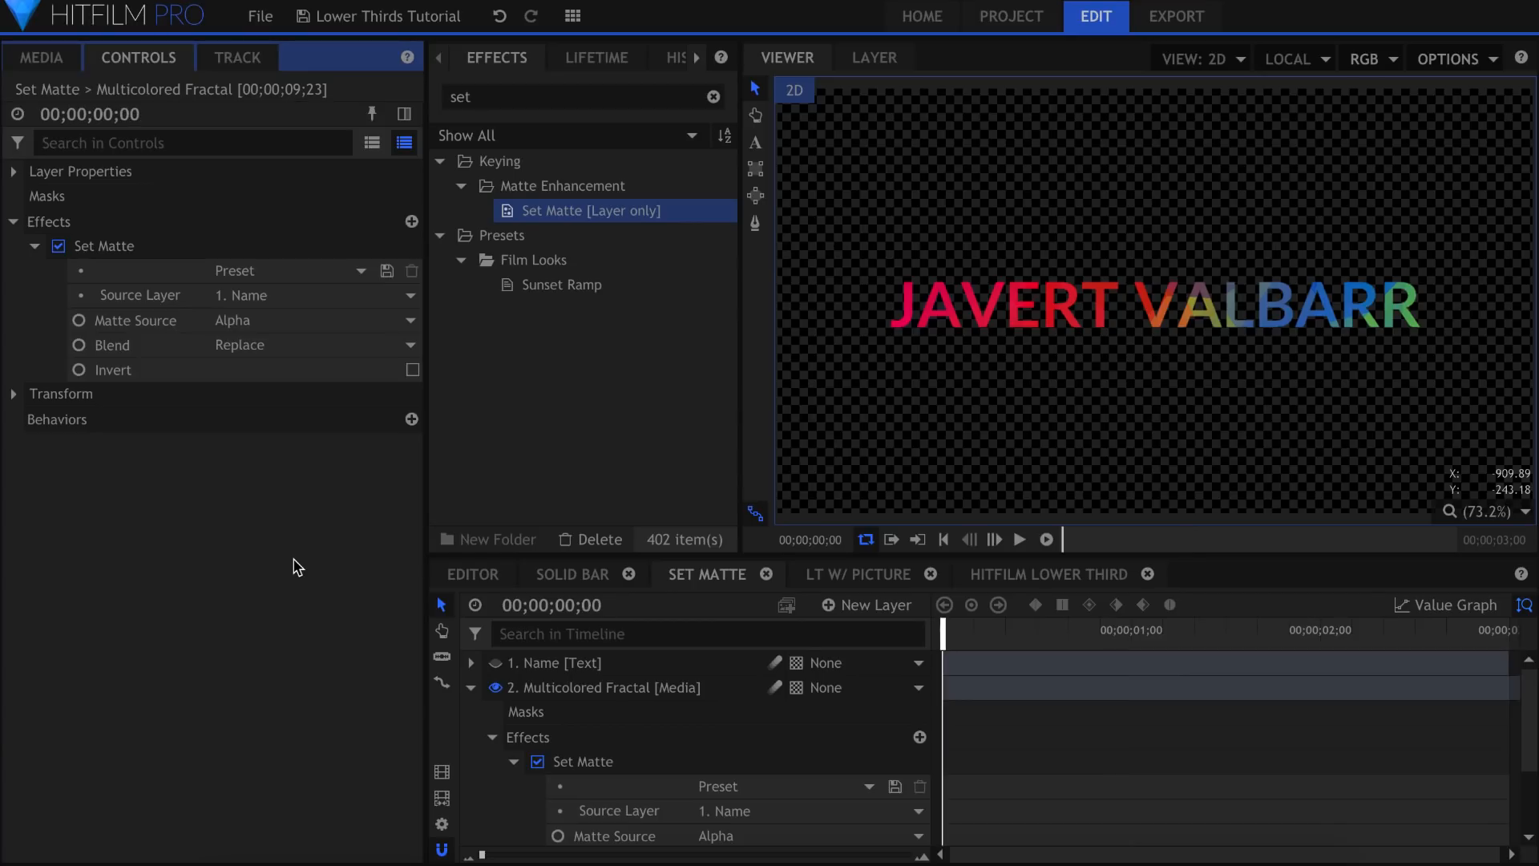
click(471, 687)
click(577, 747)
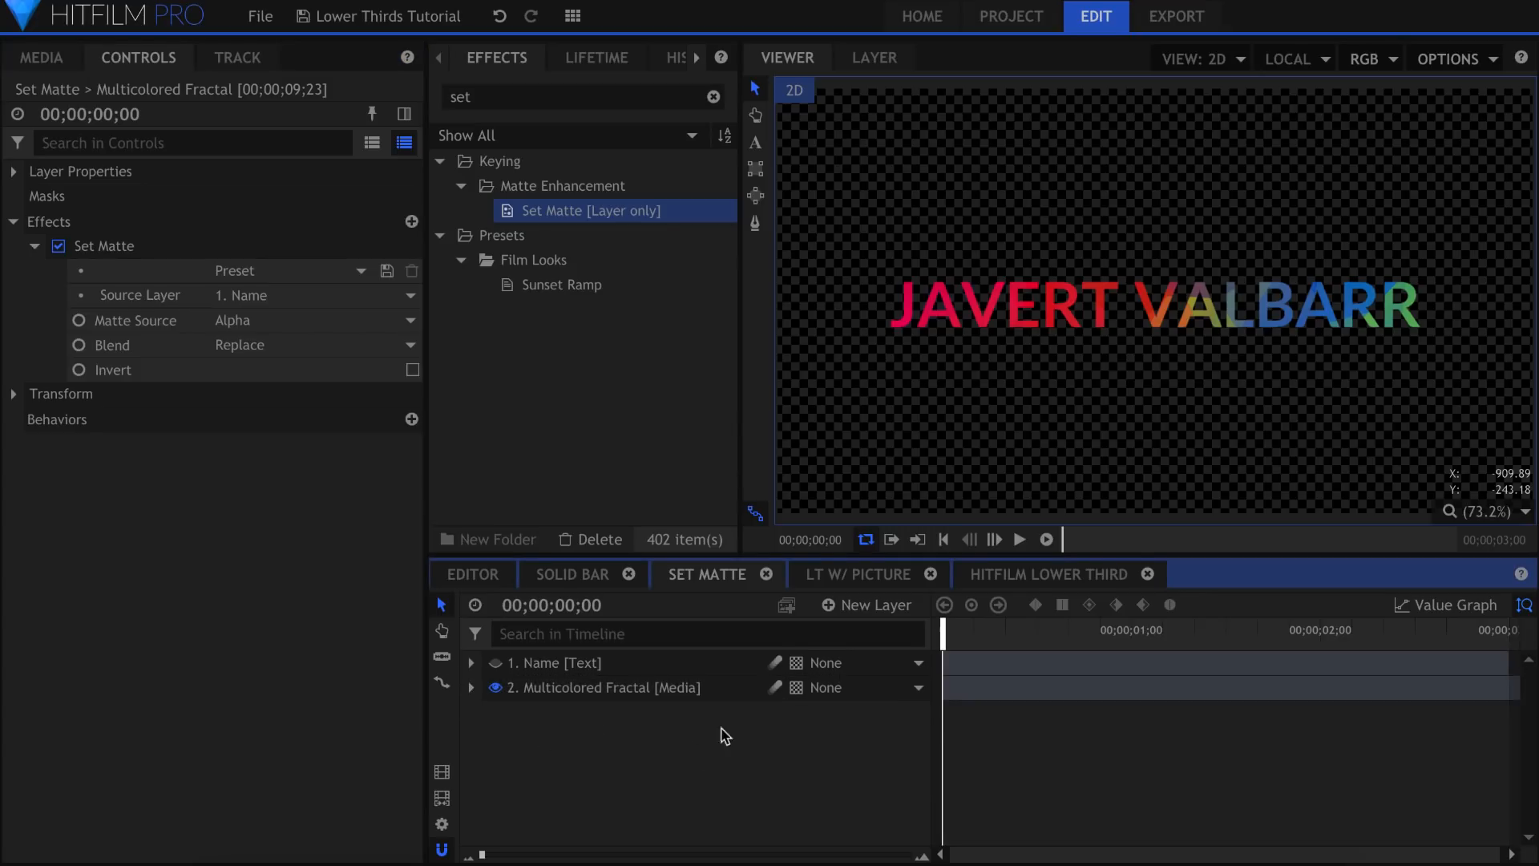
Open the LT w/ Picture composite shot and play back its lower third animation.
click(882, 575)
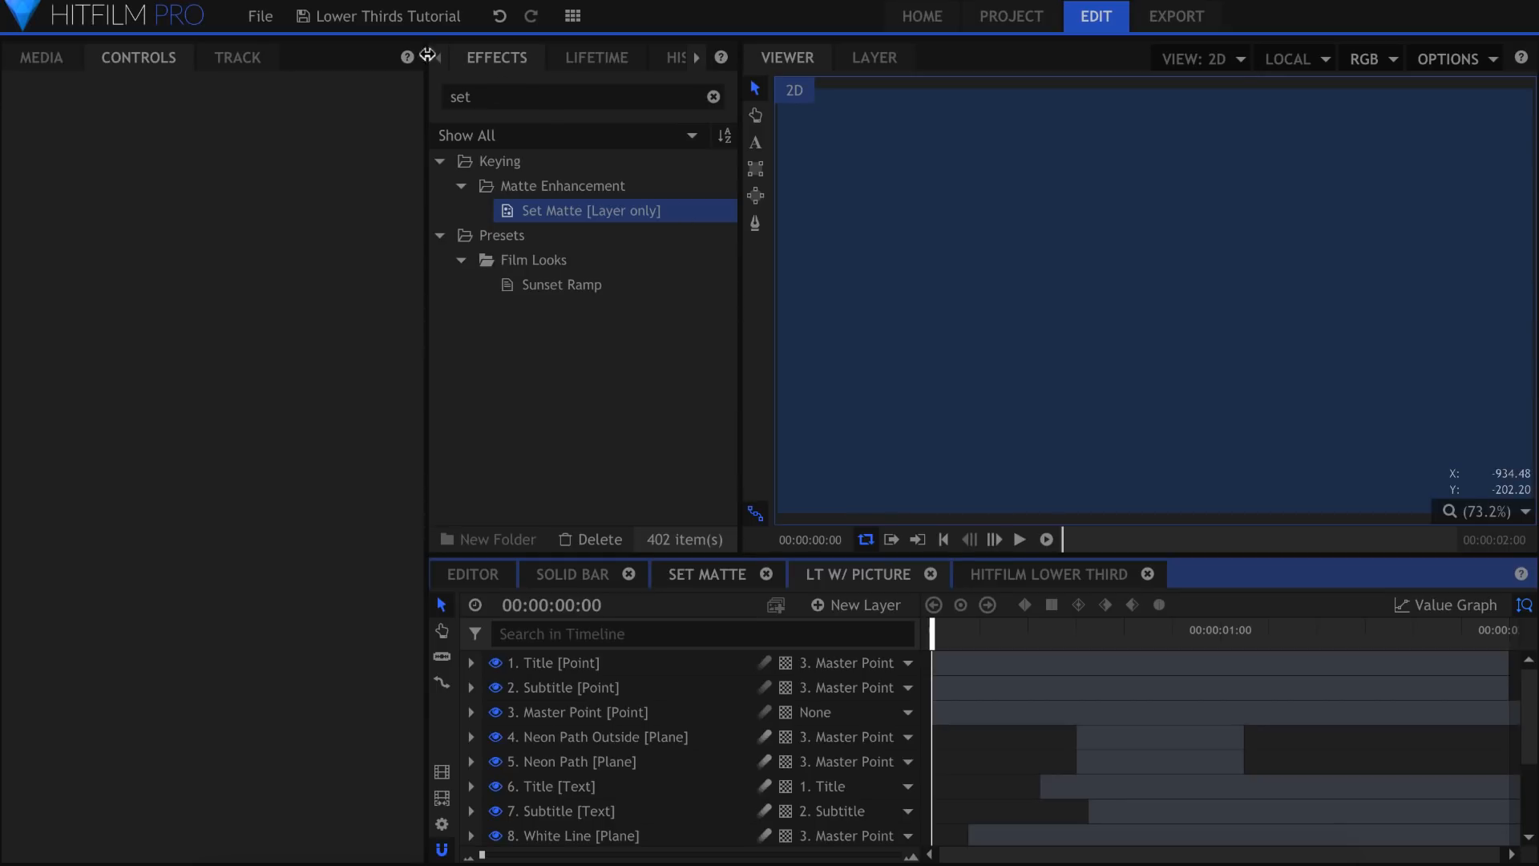
click(67, 60)
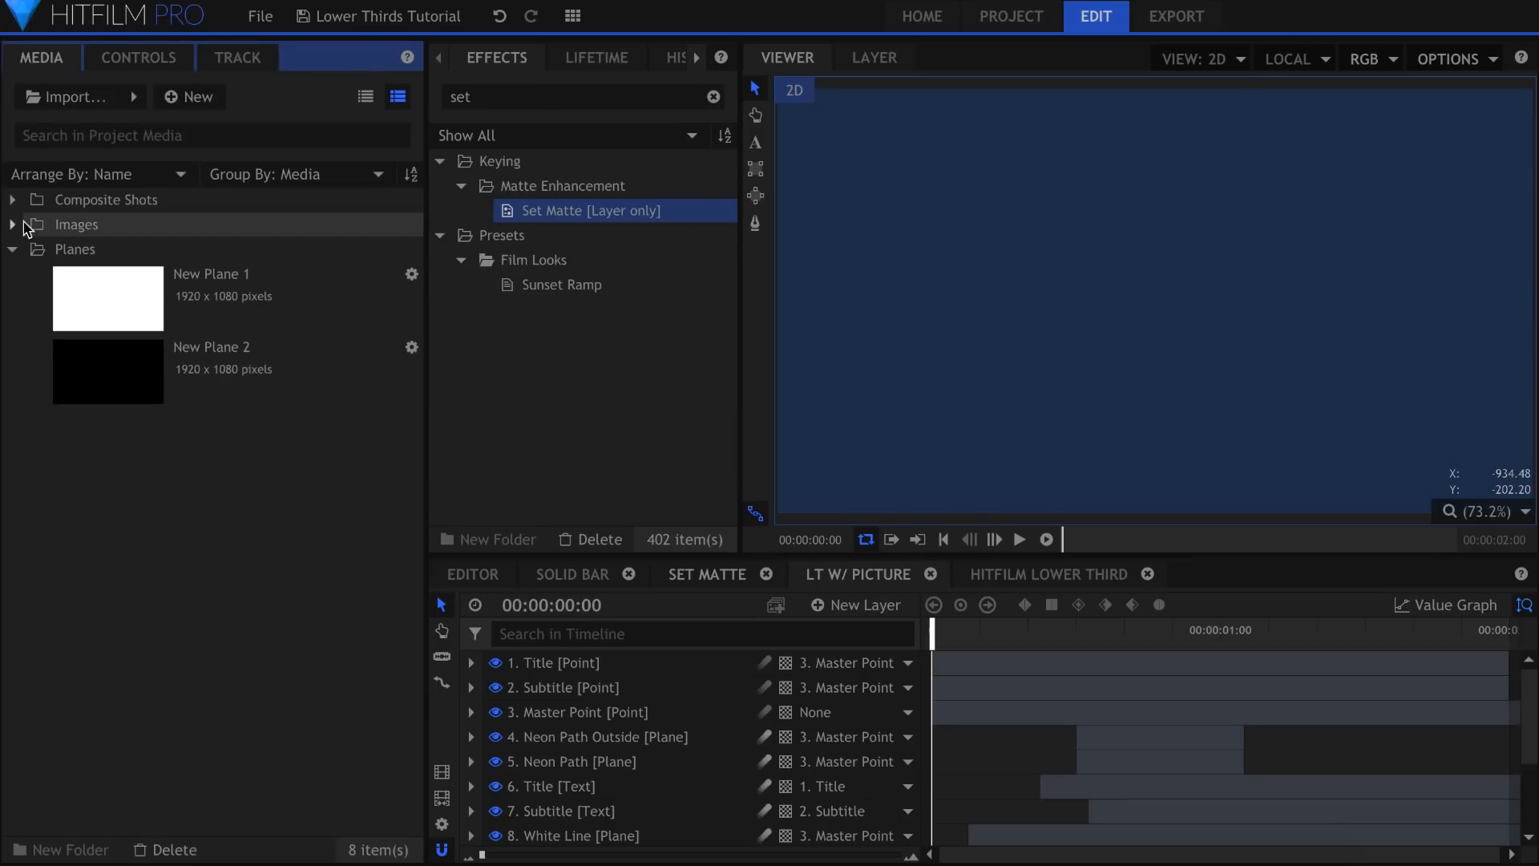
click(13, 249)
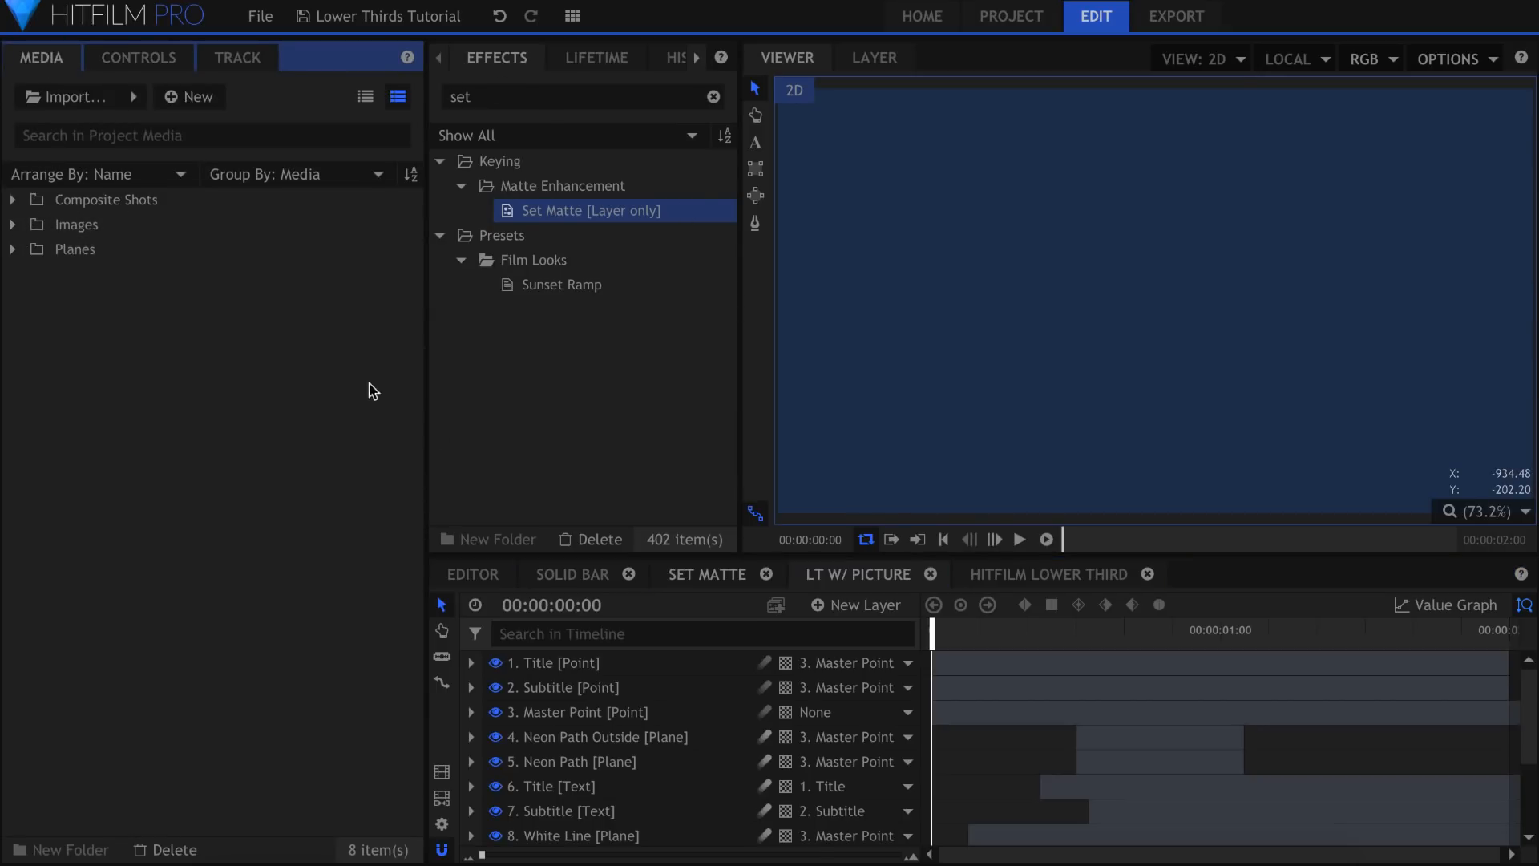
click(972, 752)
key(space)
key(space)
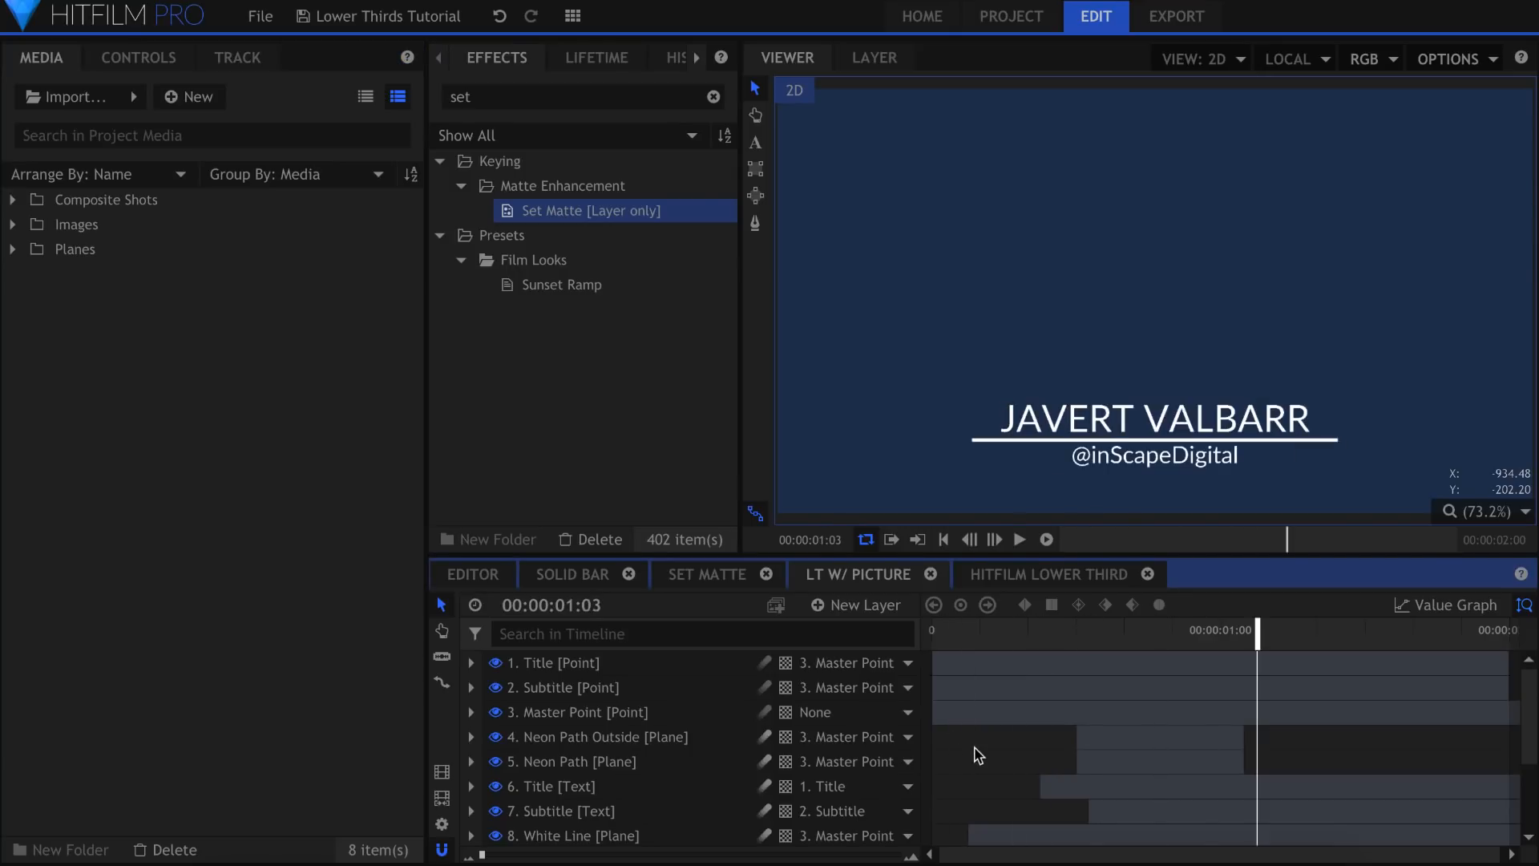
Add Profile-Picture-Square.jpg as the topmost layer, move it straight down to just above the name, and preview it.
click(11, 228)
click(10, 227)
drag(210, 343, 605, 664)
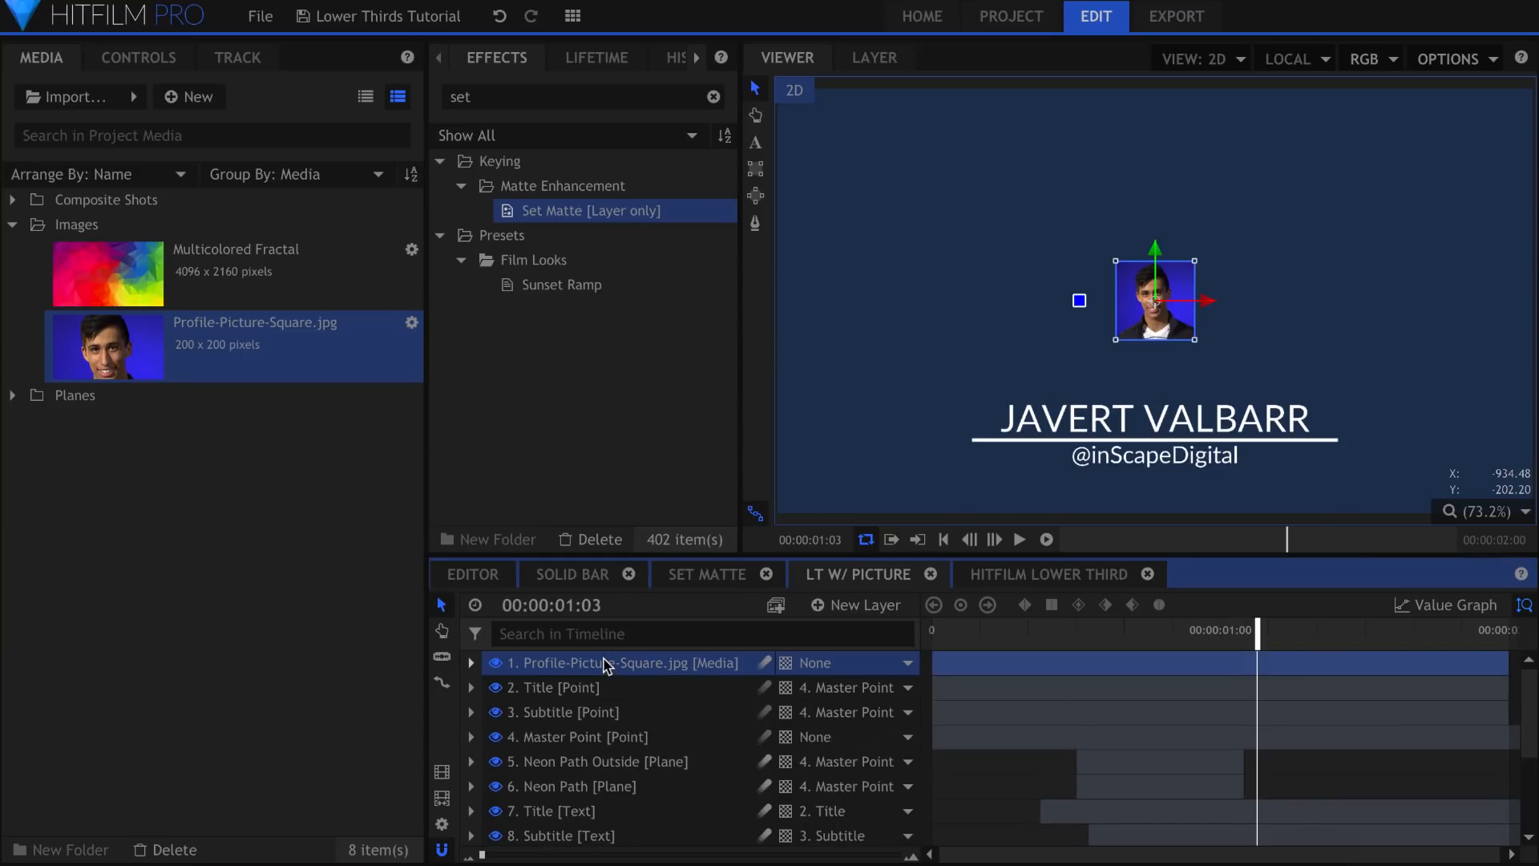
drag(1164, 258, 1164, 301)
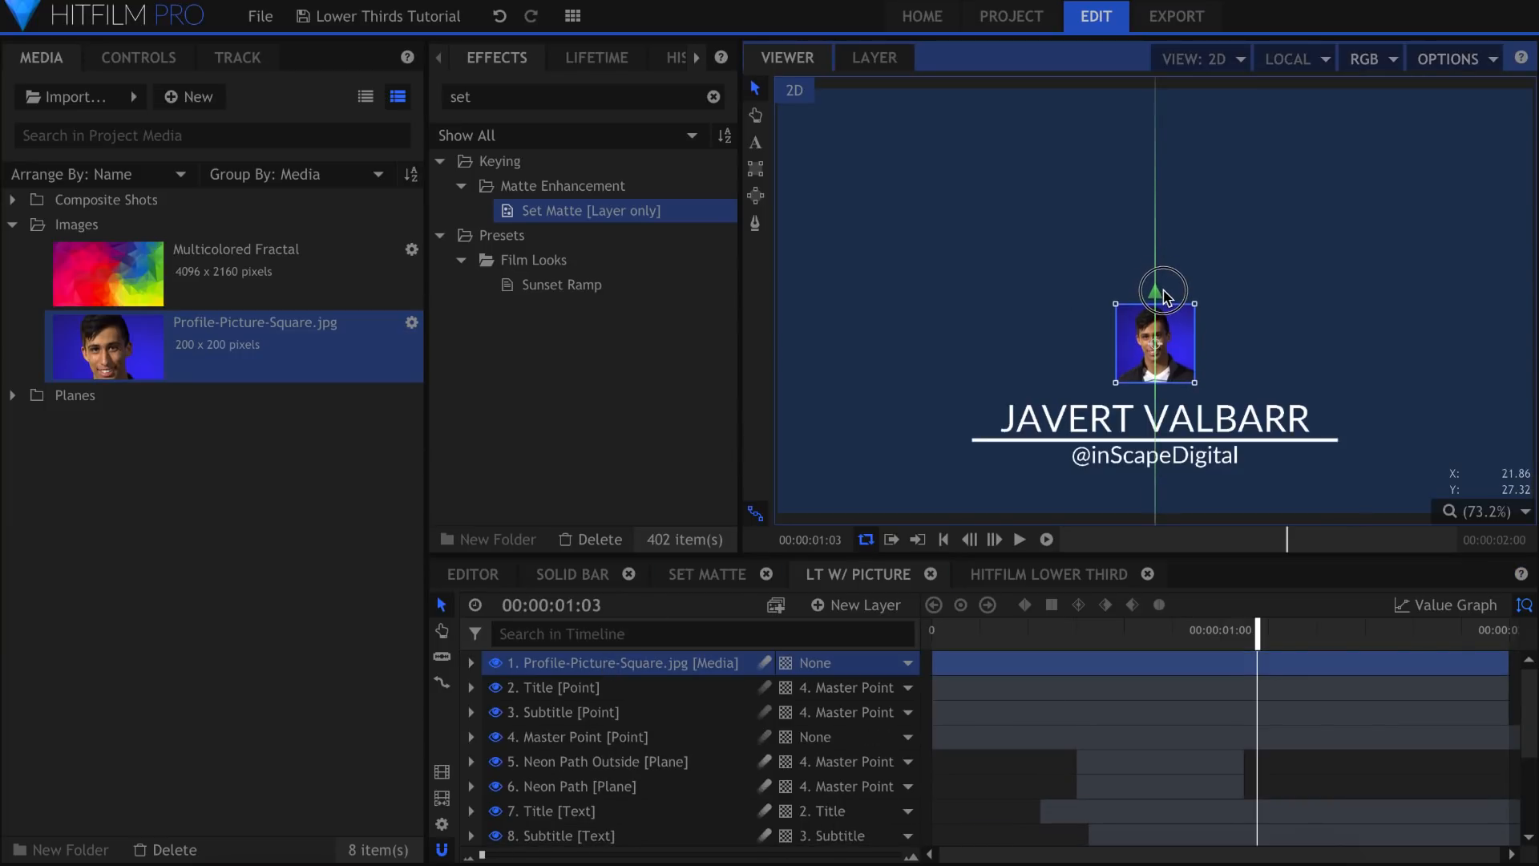
click(1012, 778)
key(Home)
key(space)
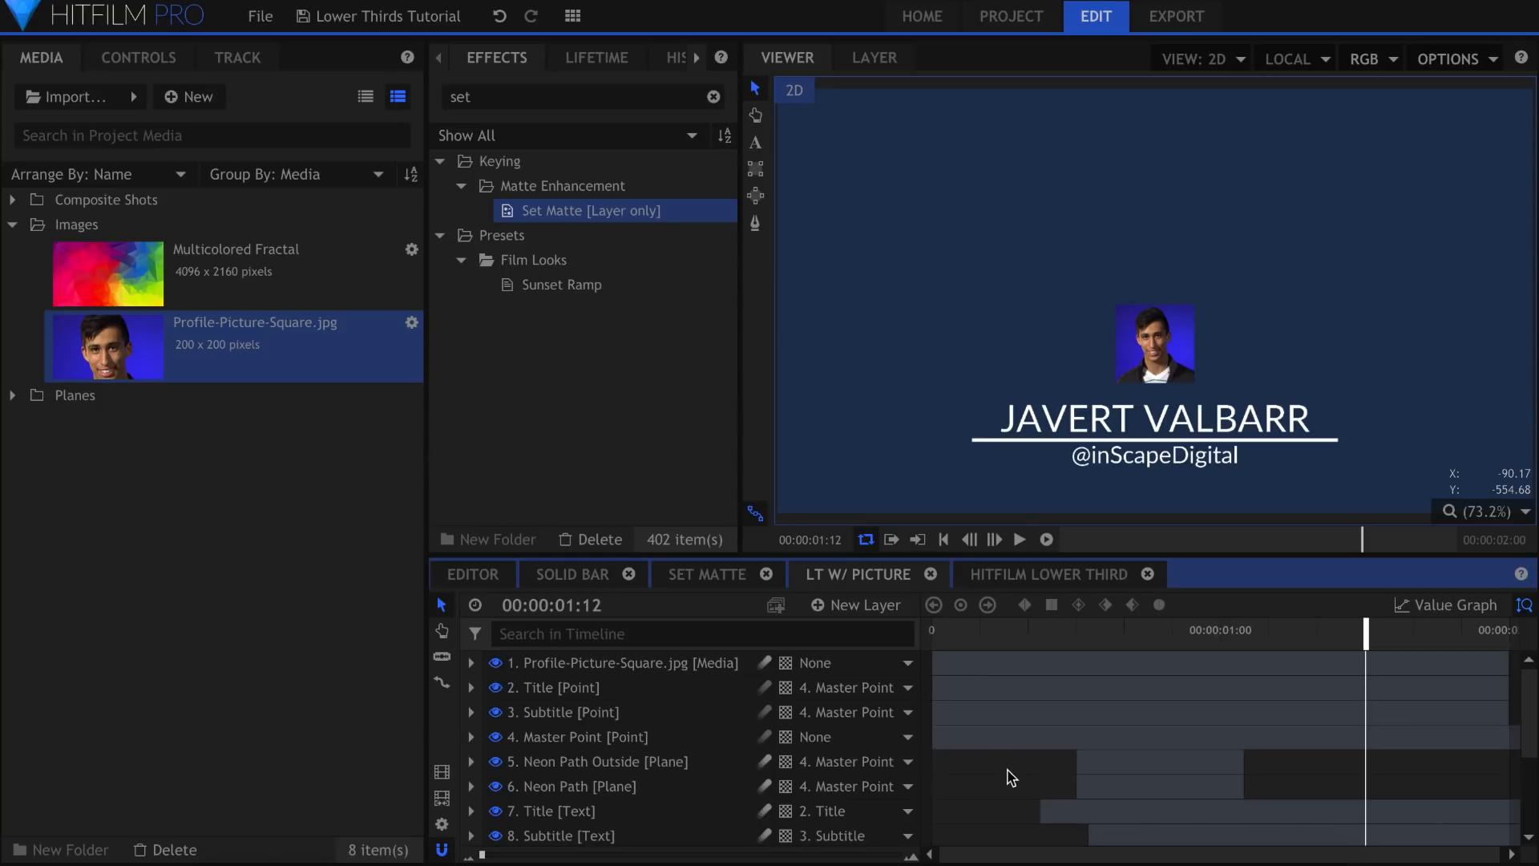
Delete the profile picture layer from the LT w/ Picture composite shot and collapse the Images folder.
click(718, 668)
key(Delete)
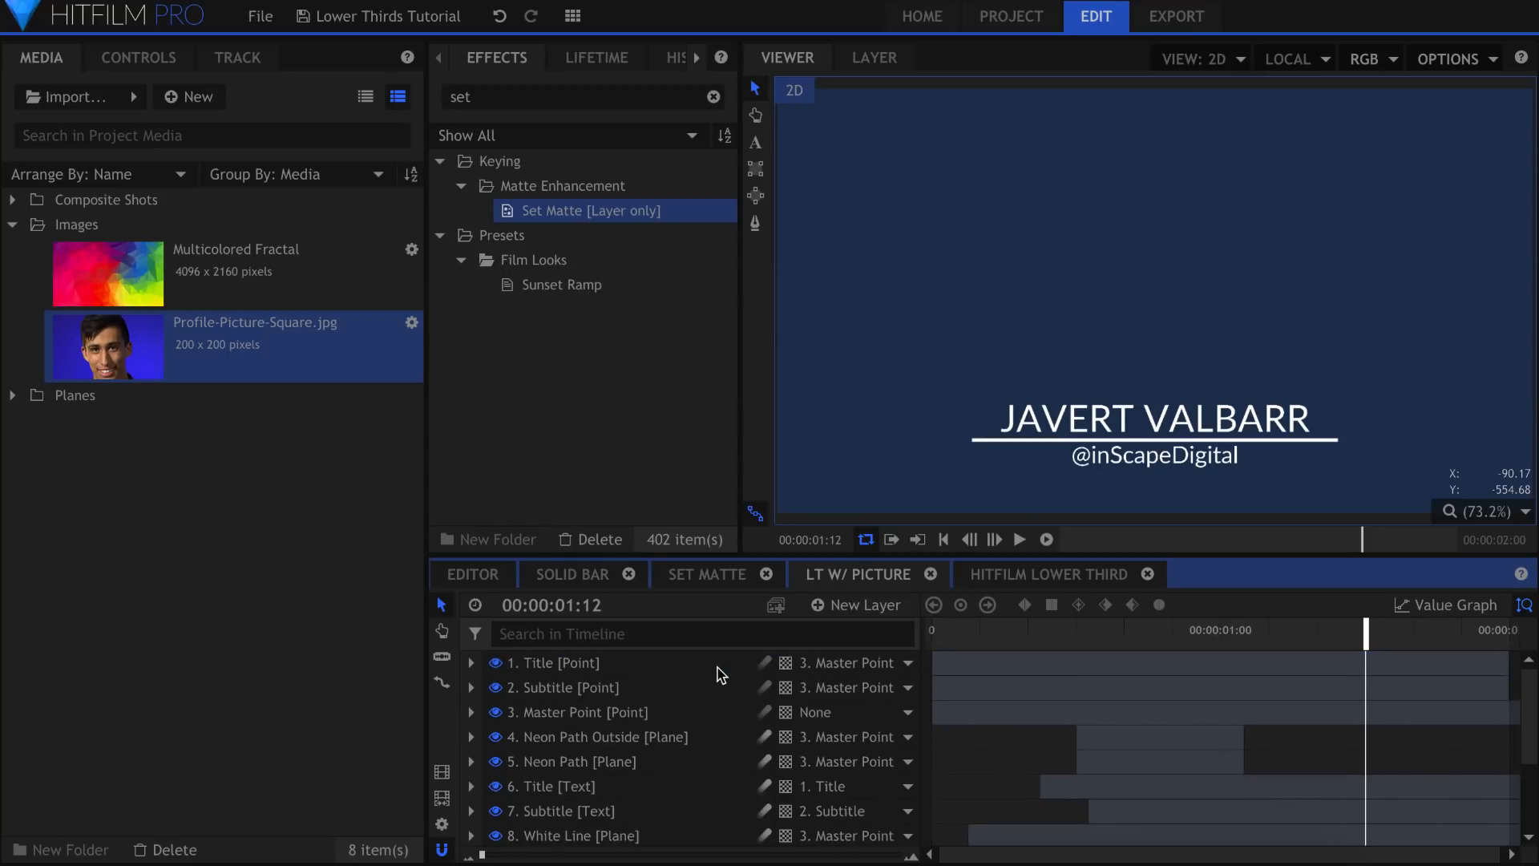
click(14, 226)
Create a composite shot named Picture Holder with a width and height of 200 pixels.
click(184, 96)
click(201, 126)
text(Picture Holder)
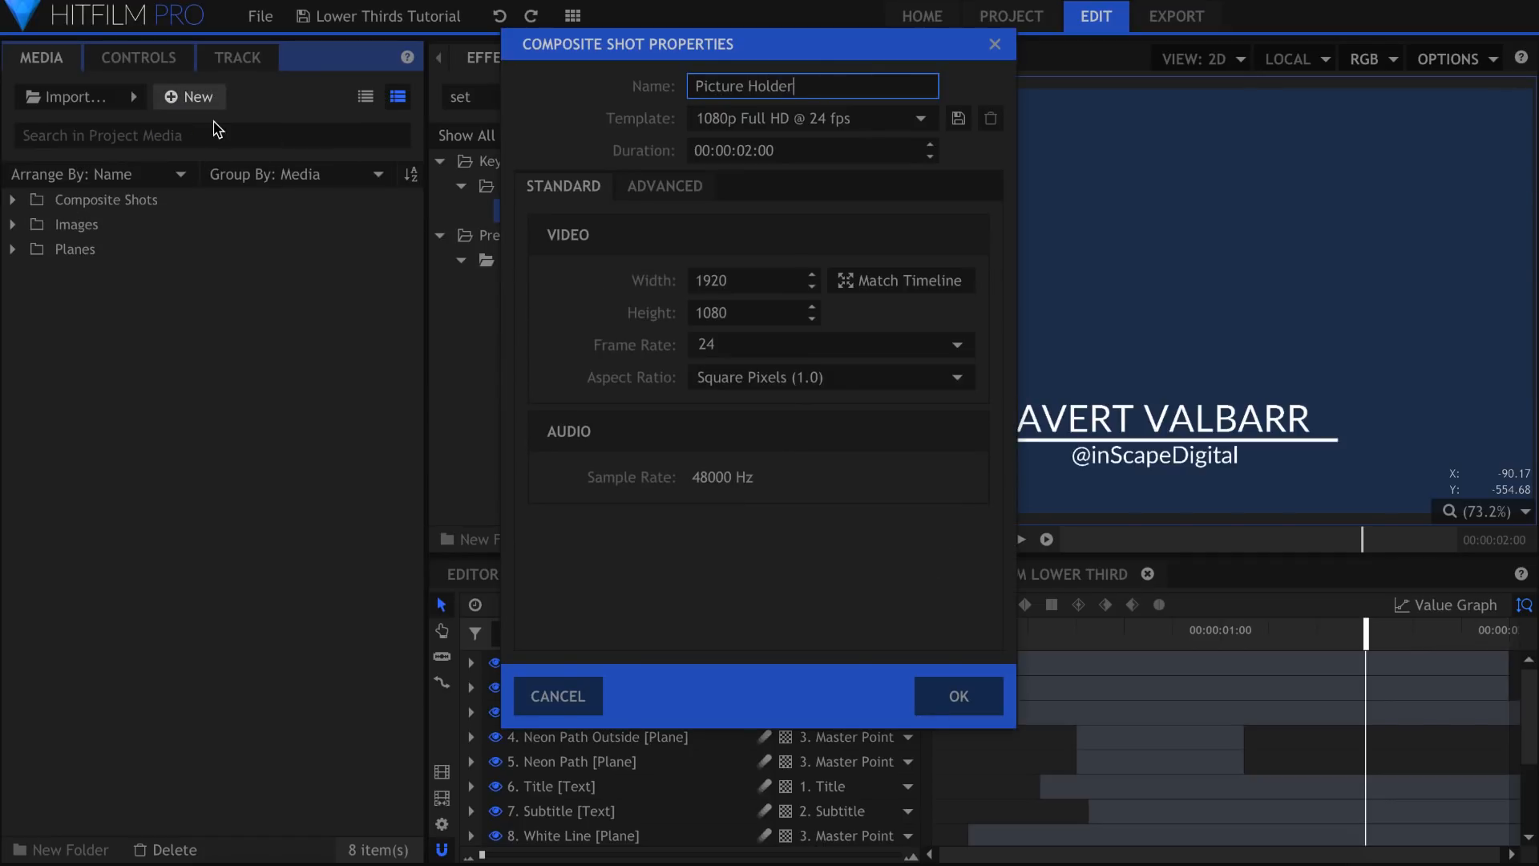
click(742, 284)
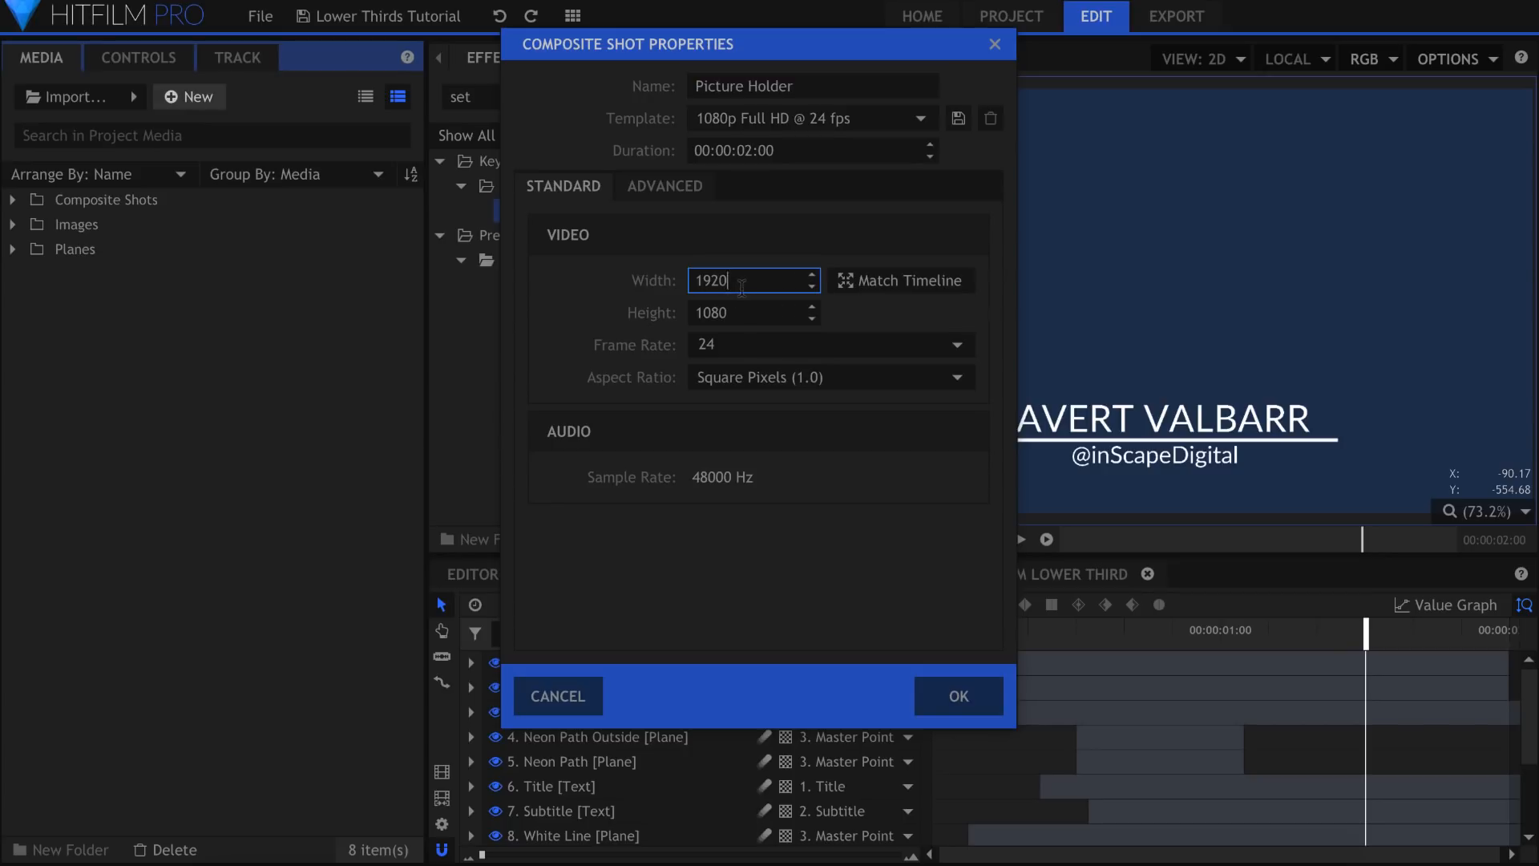
text(200)
key(Tab)
text(20)
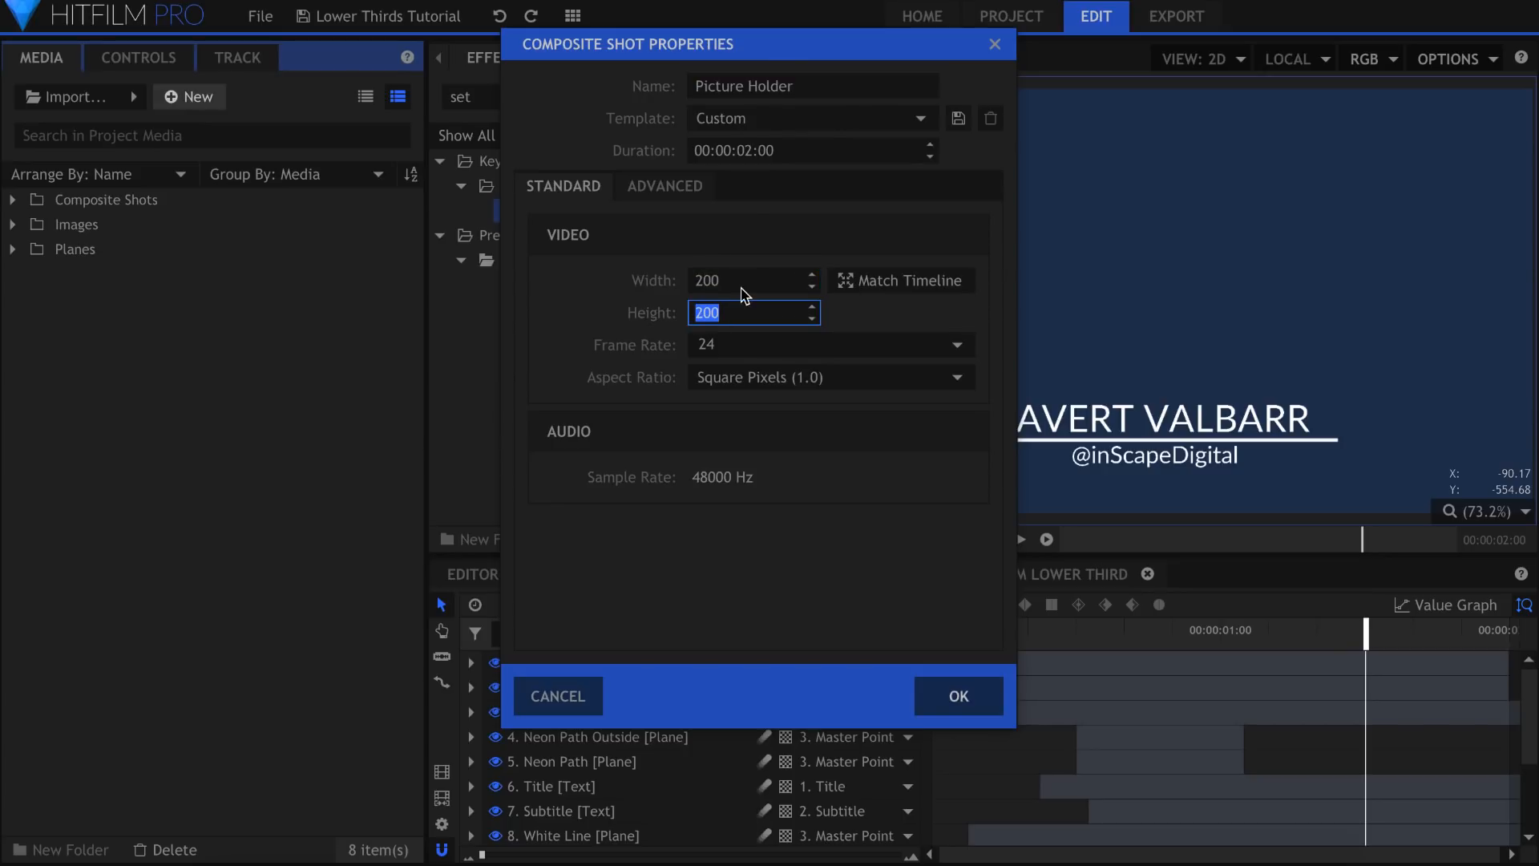
key(Return)
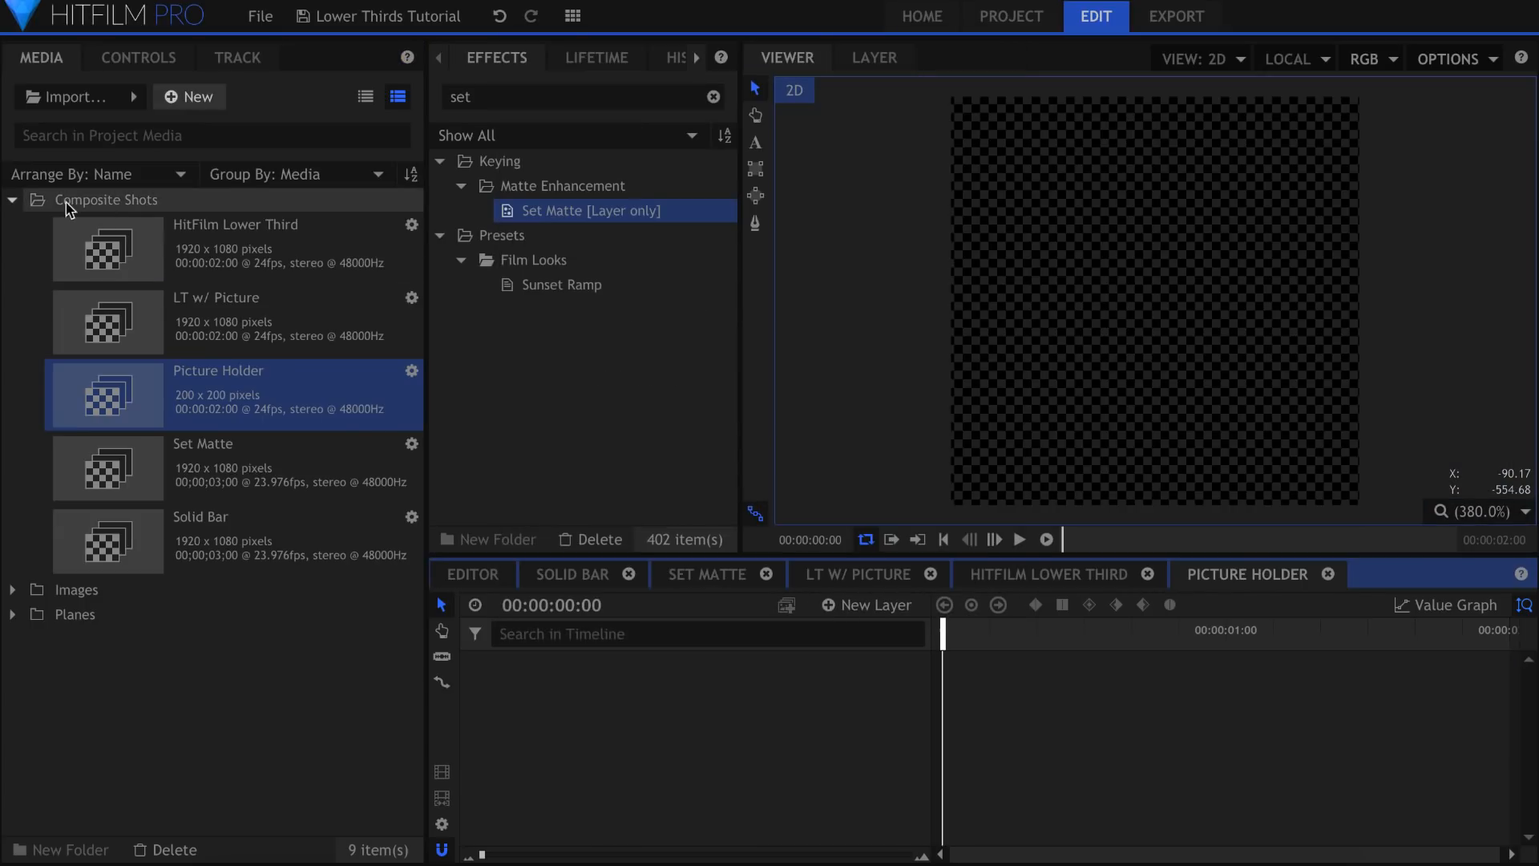
Add Profile-Picture-Square.jpg as a layer in the Picture Holder composite shot.
click(13, 202)
click(13, 225)
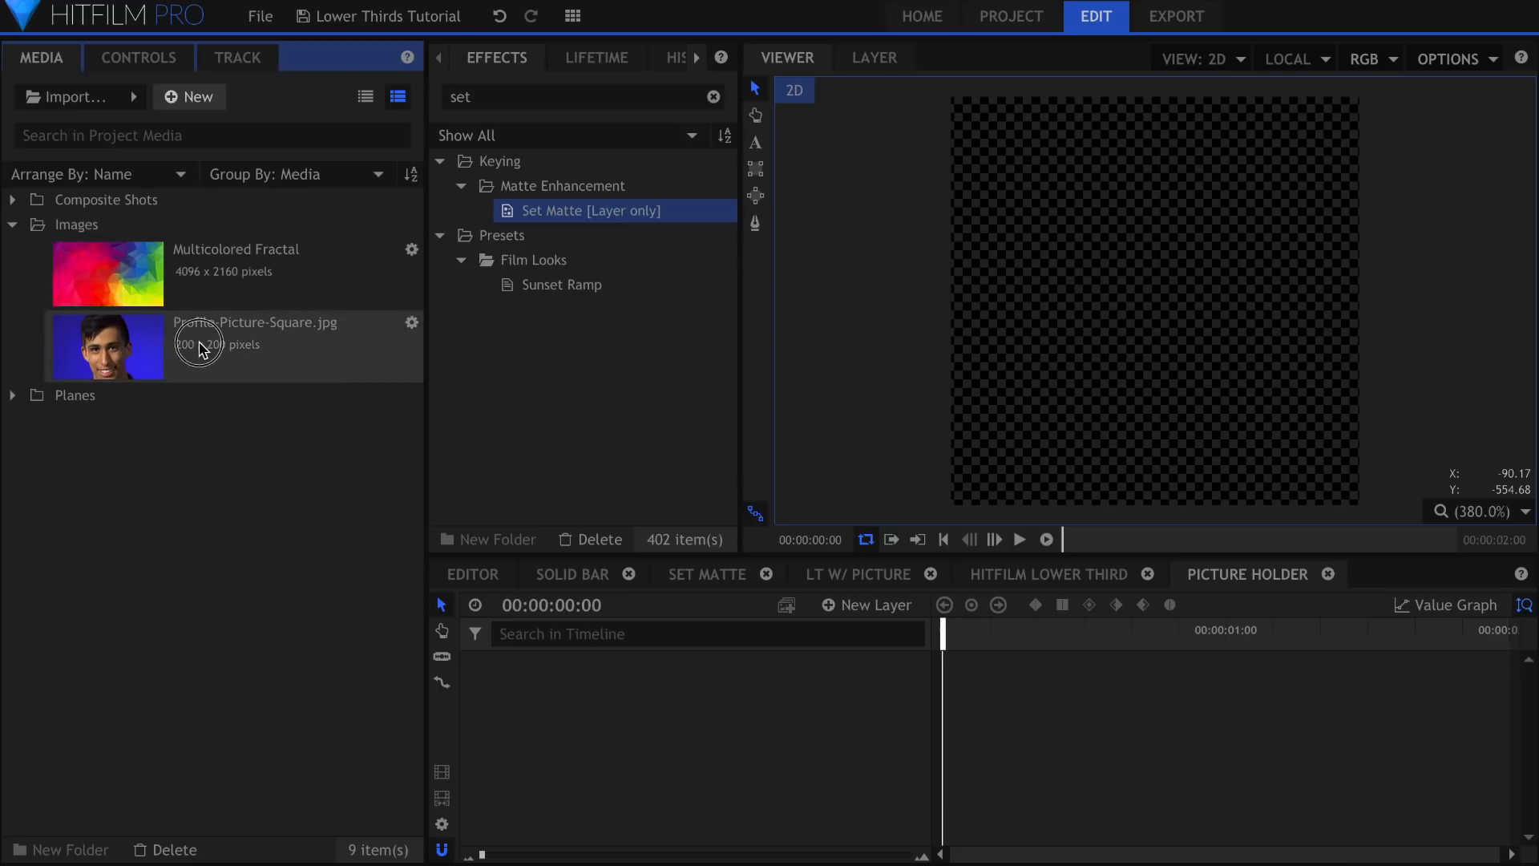
drag(497, 465, 705, 669)
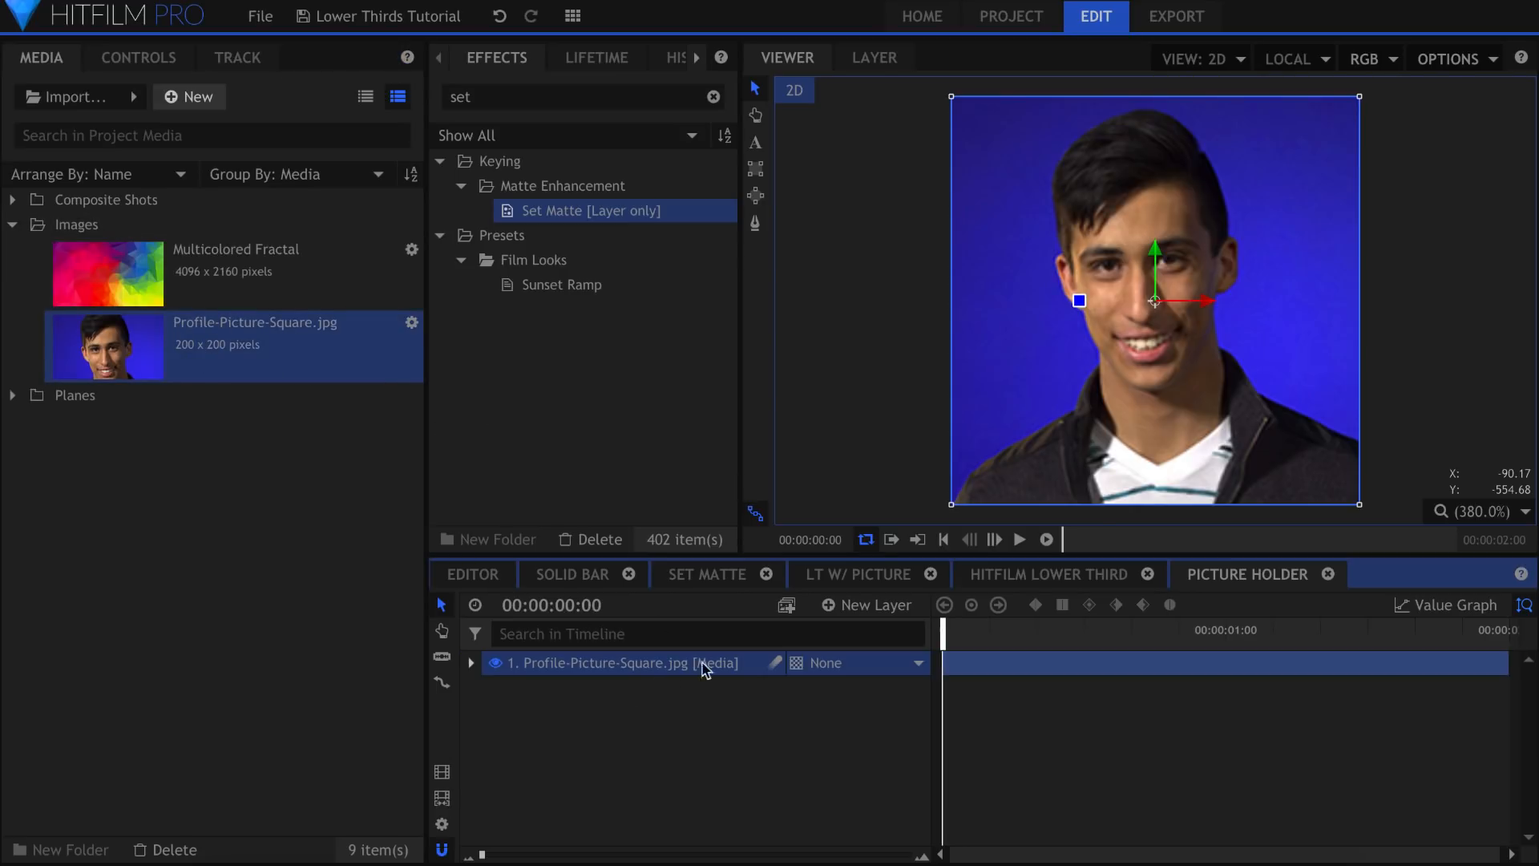
Add Picture Holder as the top layer of LT w/ Picture and lower it to about -109 in Y, above the name.
click(839, 576)
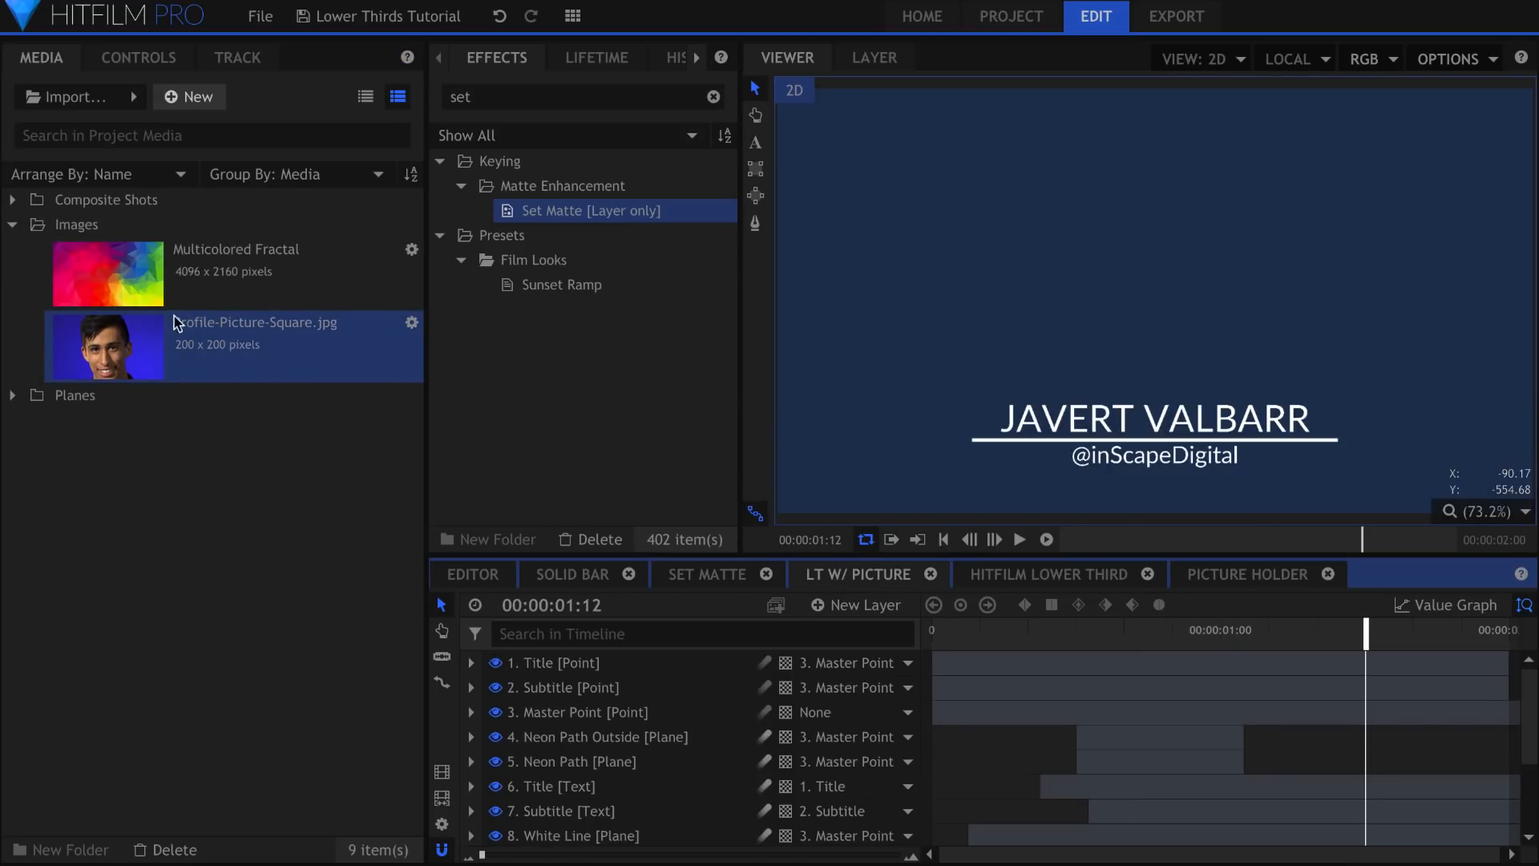
click(13, 224)
click(13, 200)
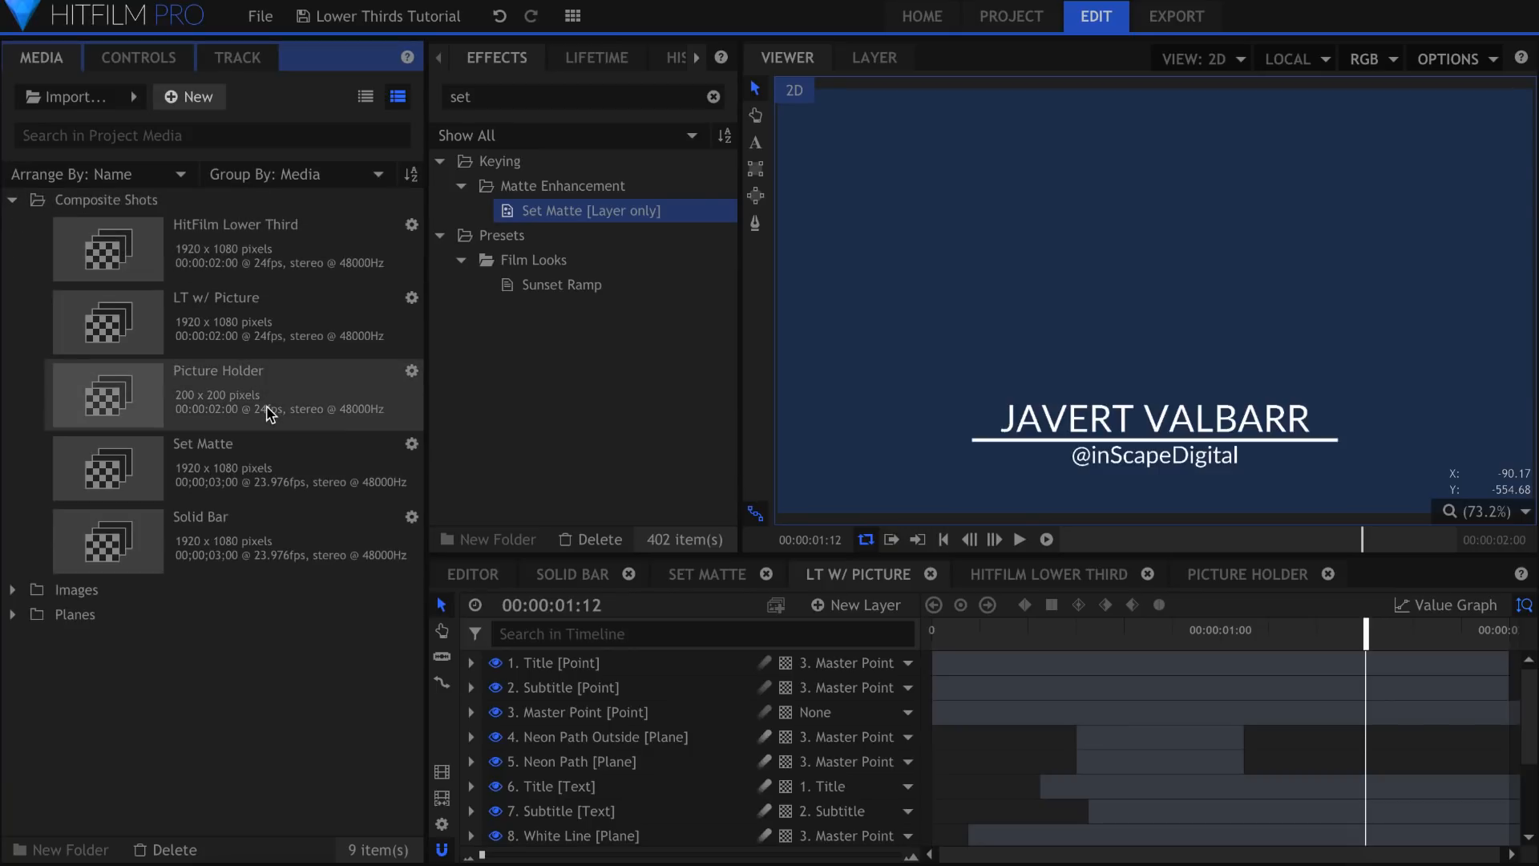
drag(267, 412, 637, 665)
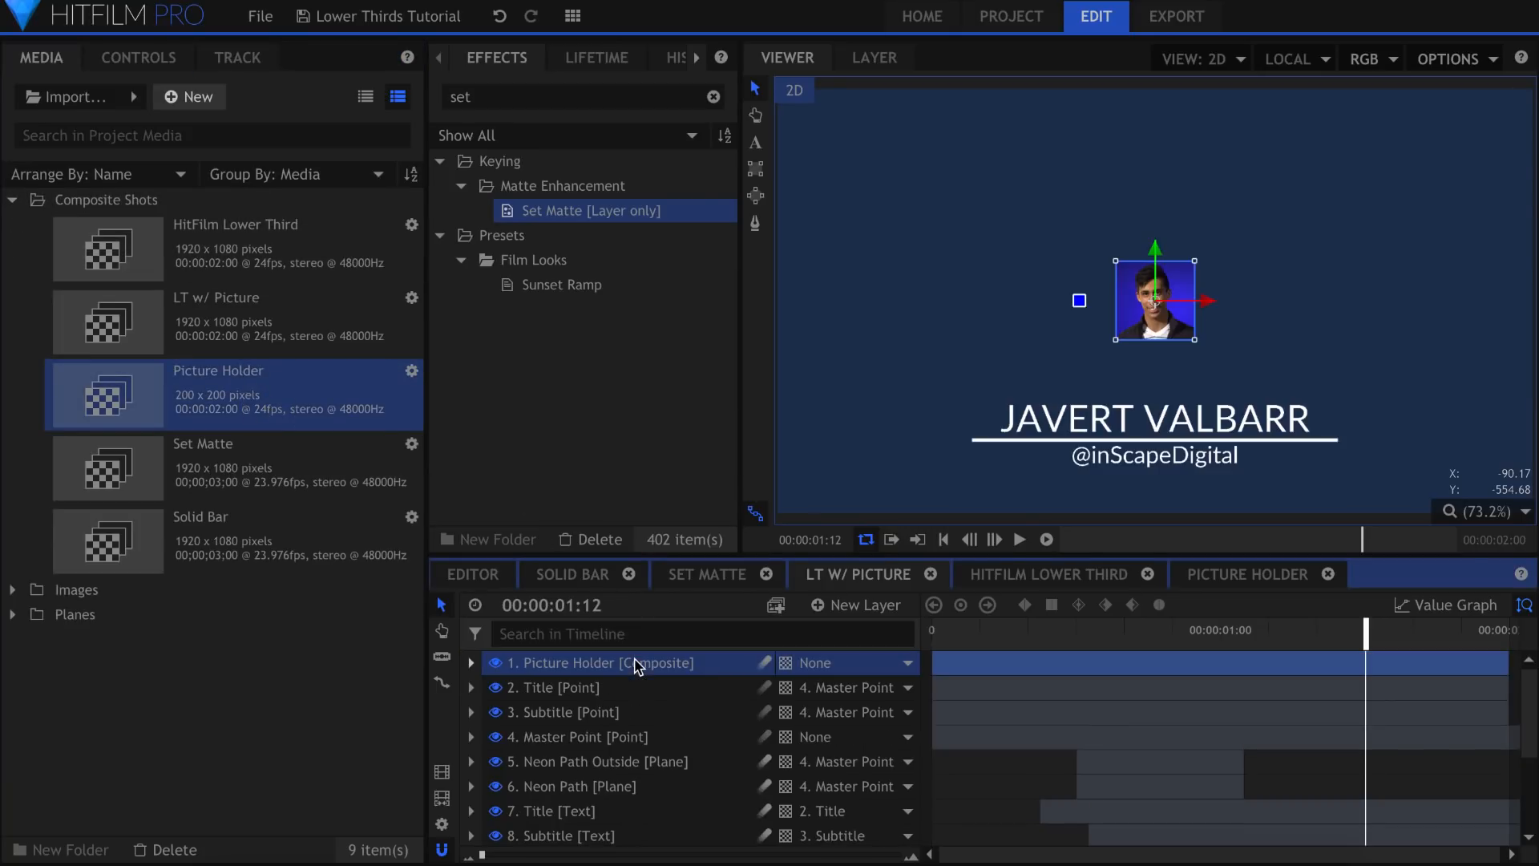
drag(1160, 250, 1167, 291)
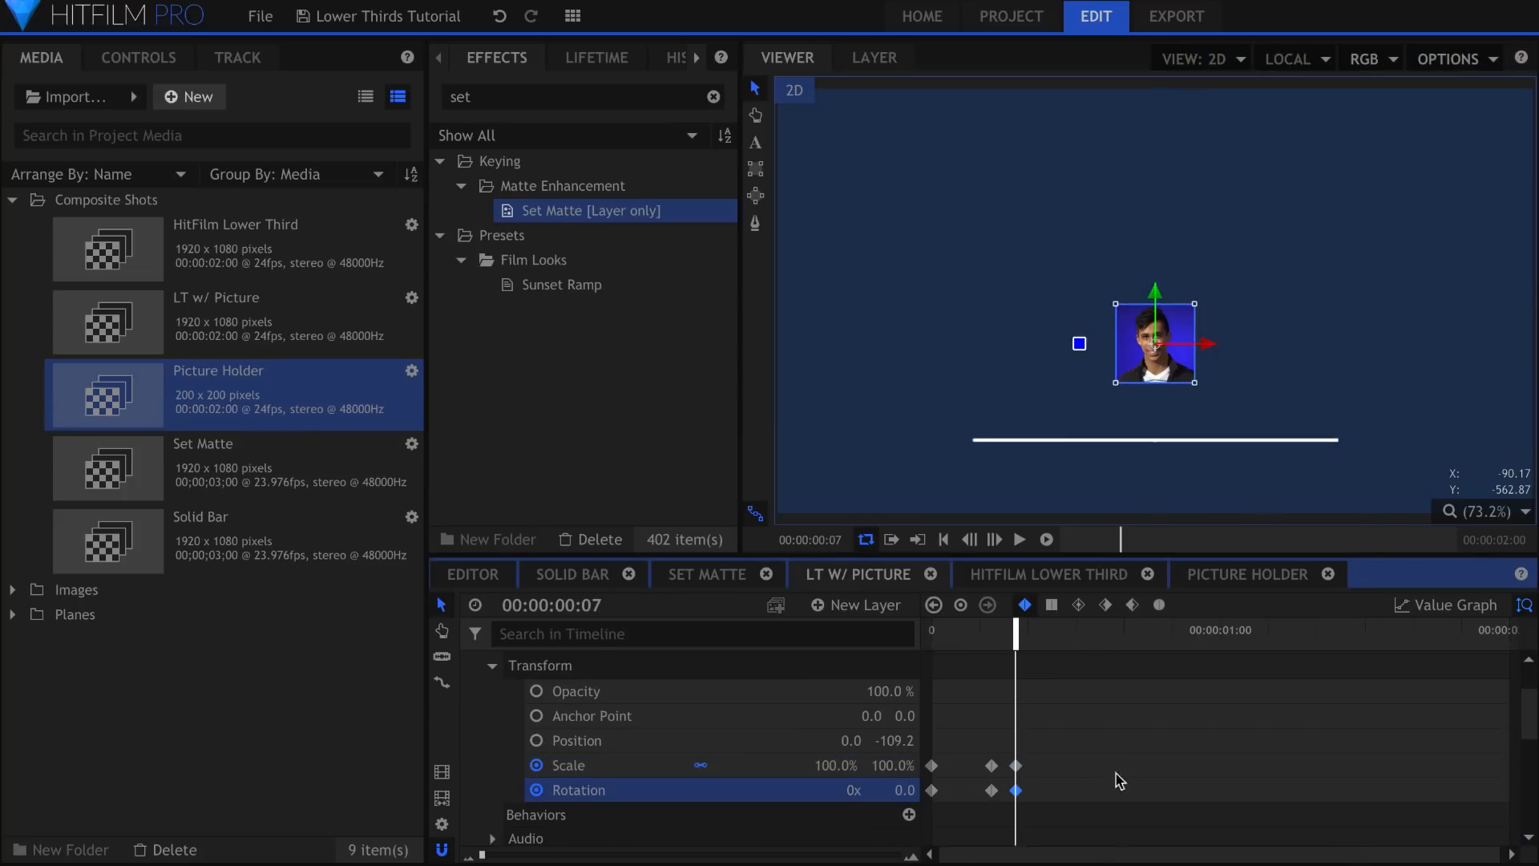
Make all of Picture Holder's scale and rotation keyframes smooth and shift them so the first pair sits at about frame 7.
click(1124, 766)
drag(1122, 755, 921, 797)
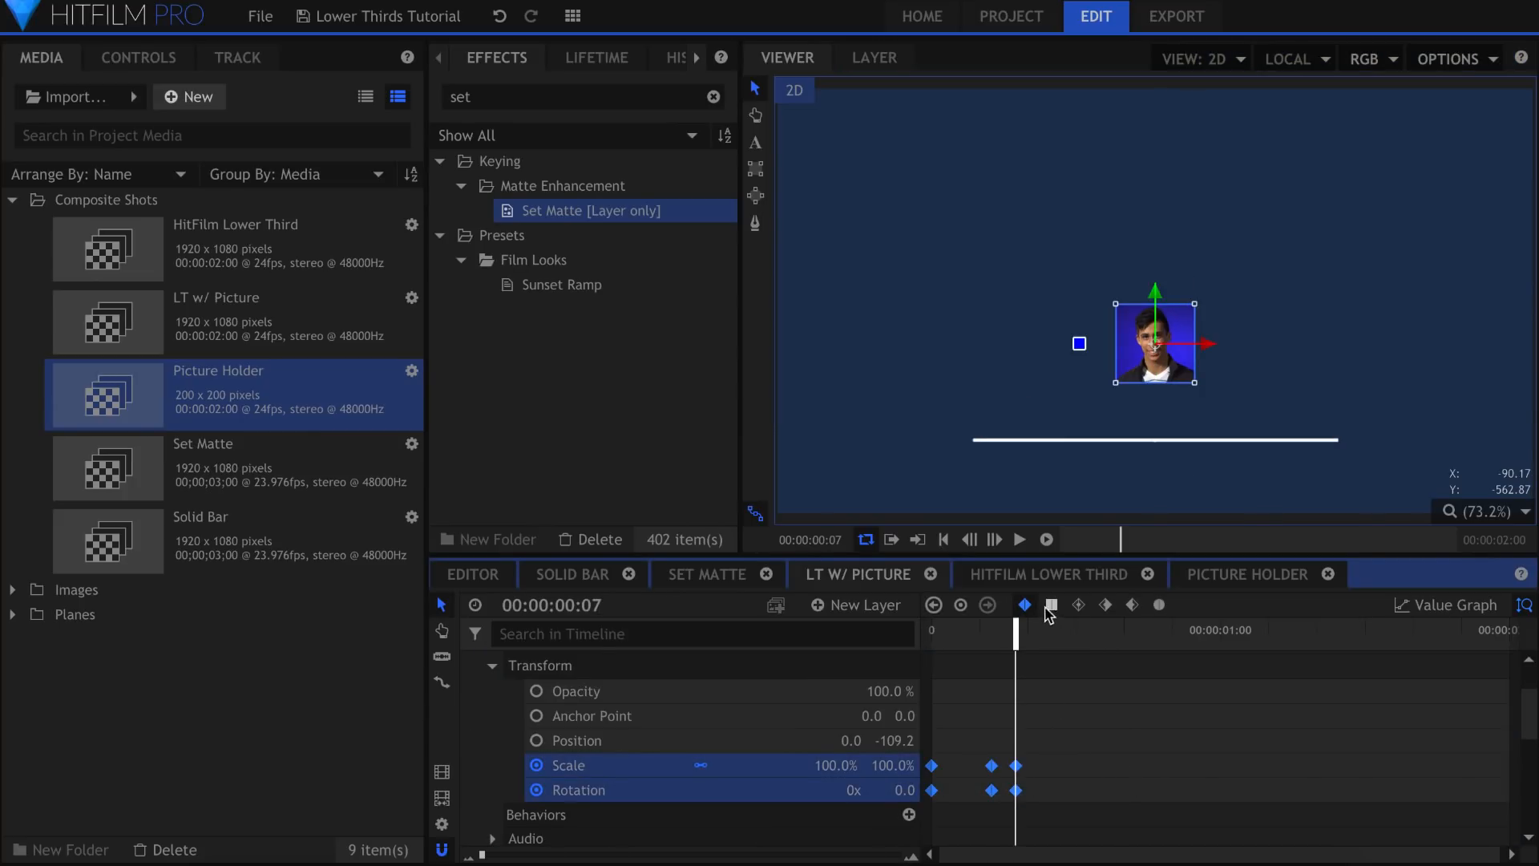
click(1072, 605)
drag(1015, 765, 1100, 759)
Play back the LT w/ Picture animation from the start to review the picture's entrance.
click(1223, 718)
key(Home)
key(space)
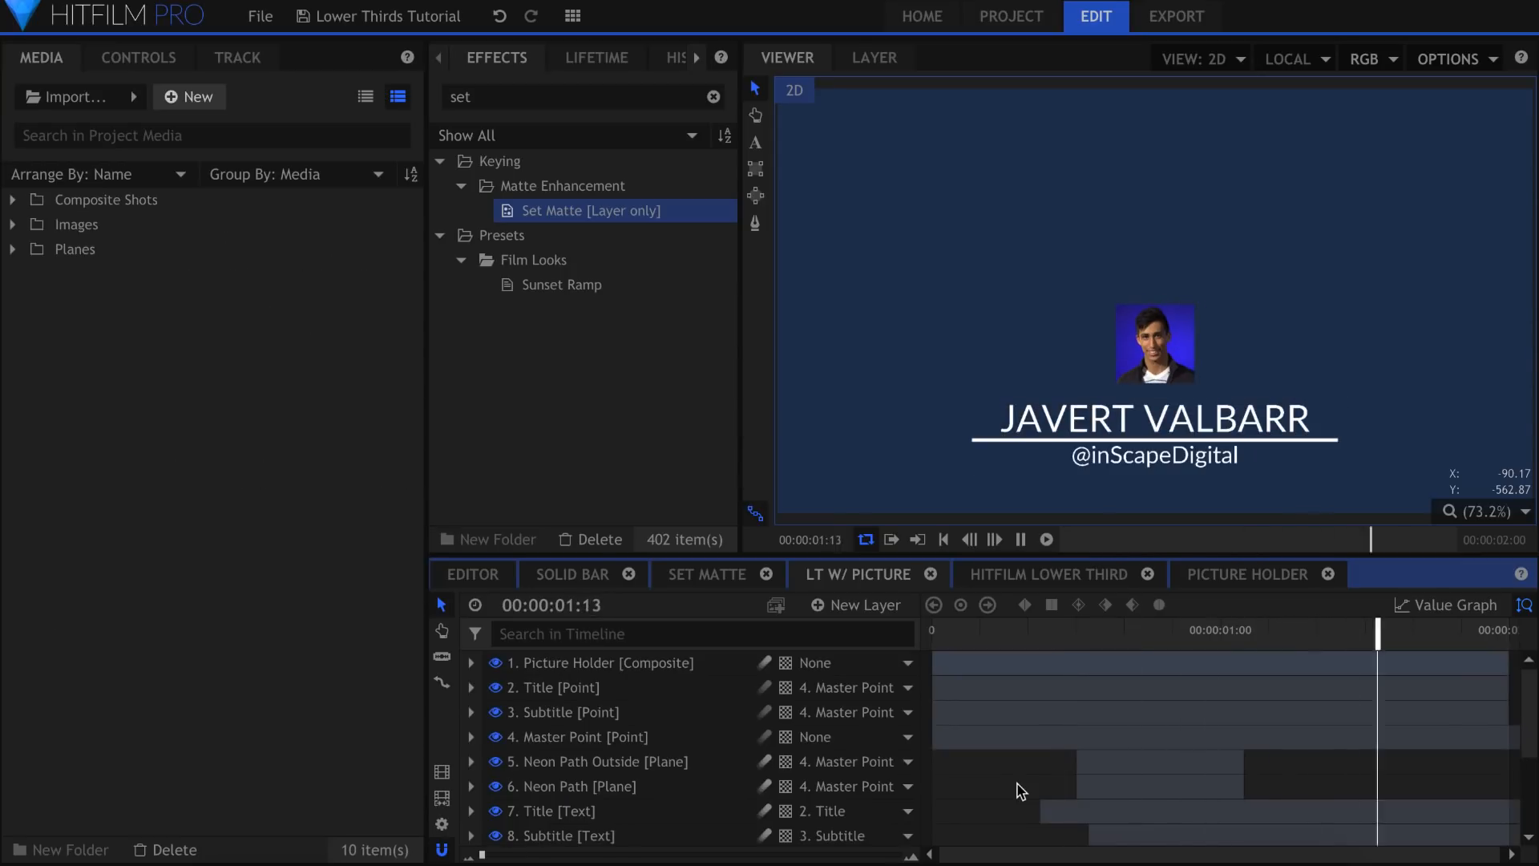
key(space)
Replace the profile picture inside the Picture Holder composite shot with the HitFilm Logo image.
click(1226, 581)
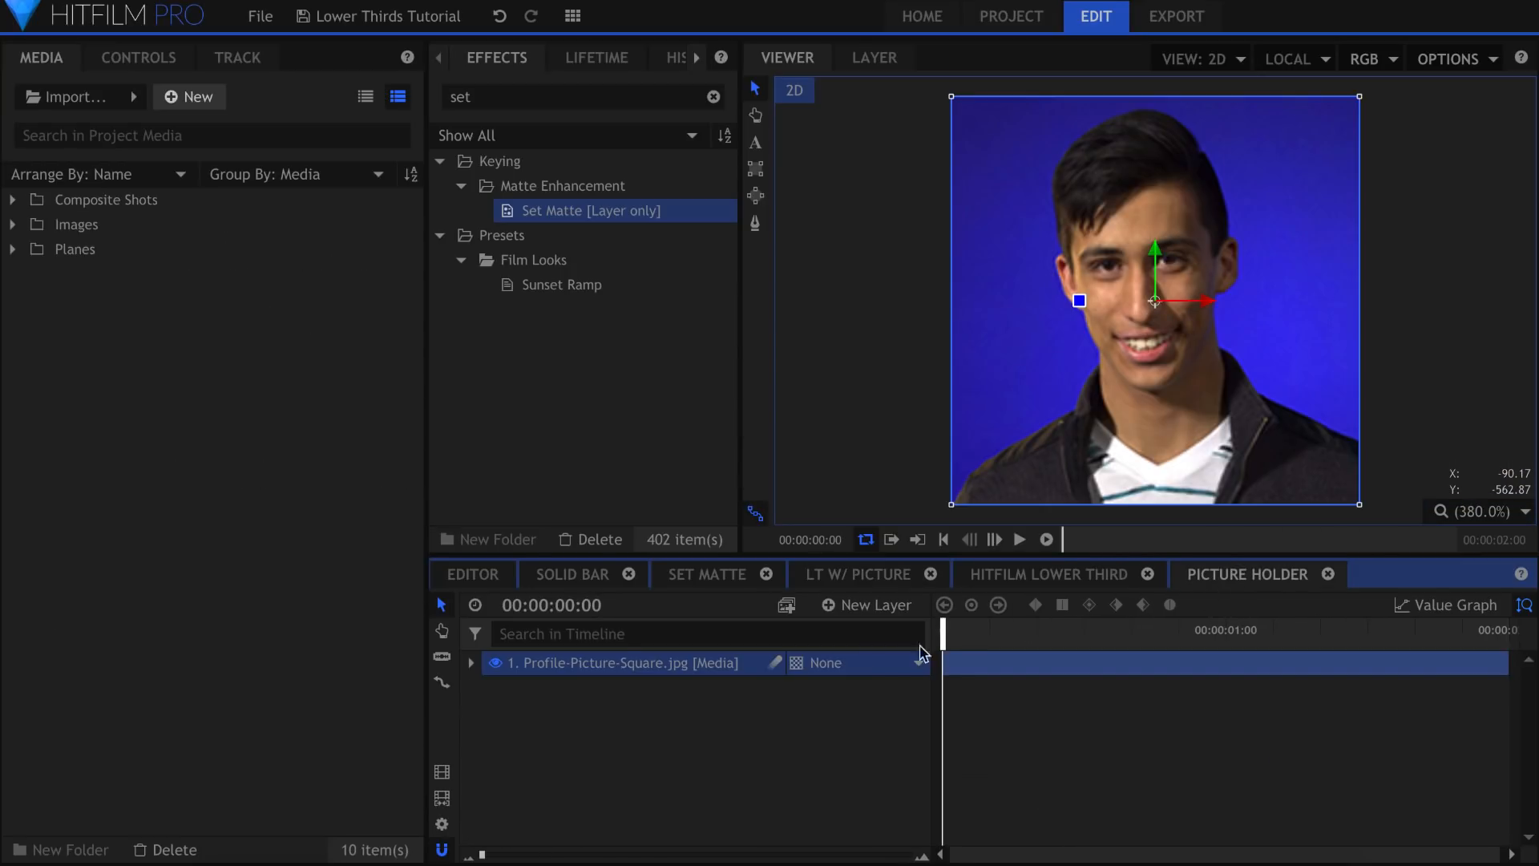
key(Delete)
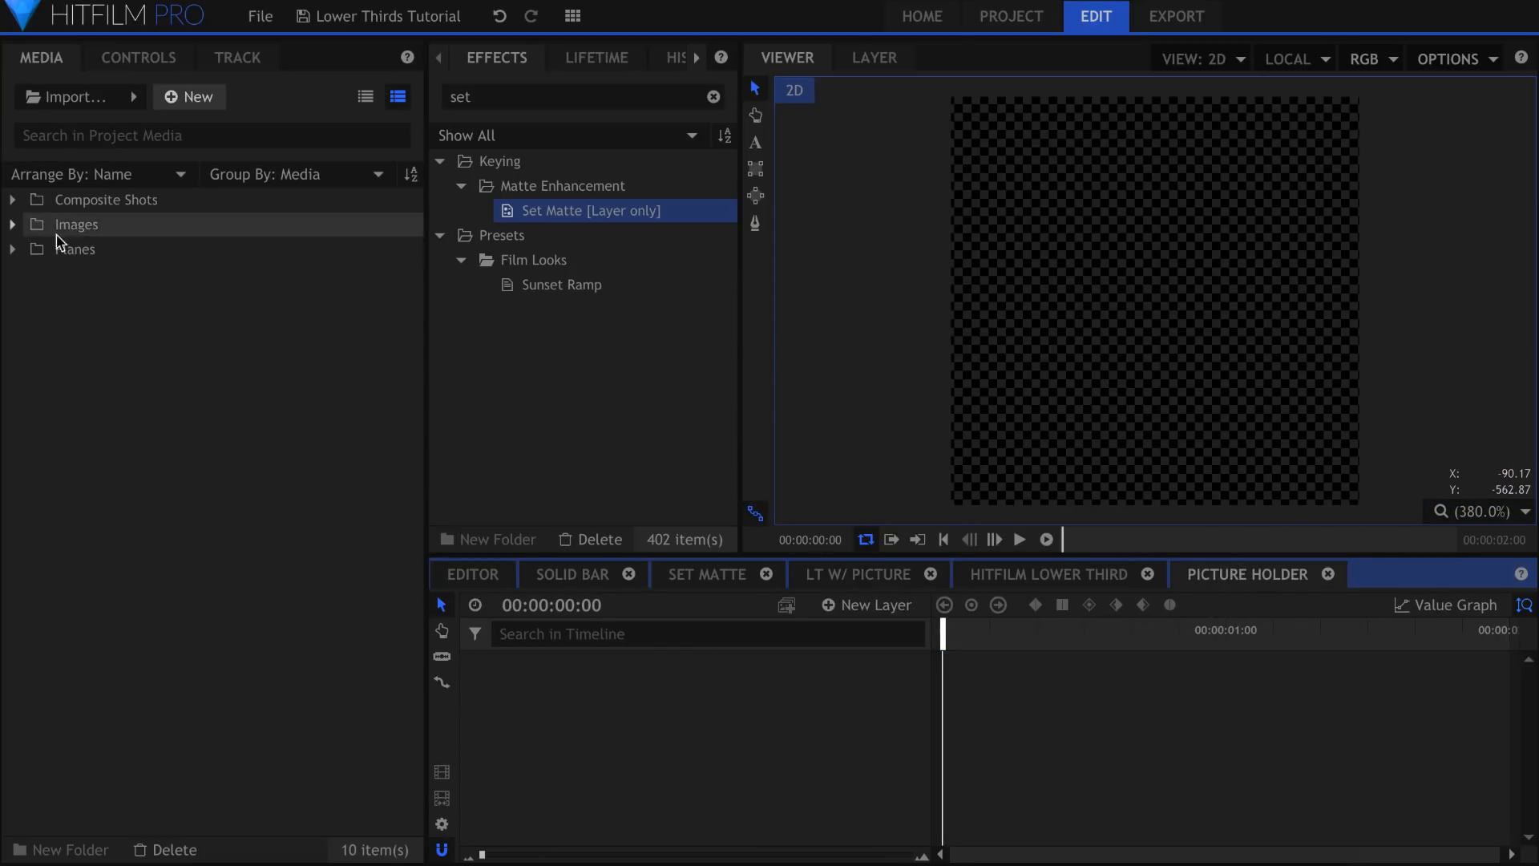
click(12, 226)
drag(609, 573, 834, 779)
Play back LT w/ Picture to review the logo's animation, and collapse the Picture Holder layer and Images folder.
click(890, 577)
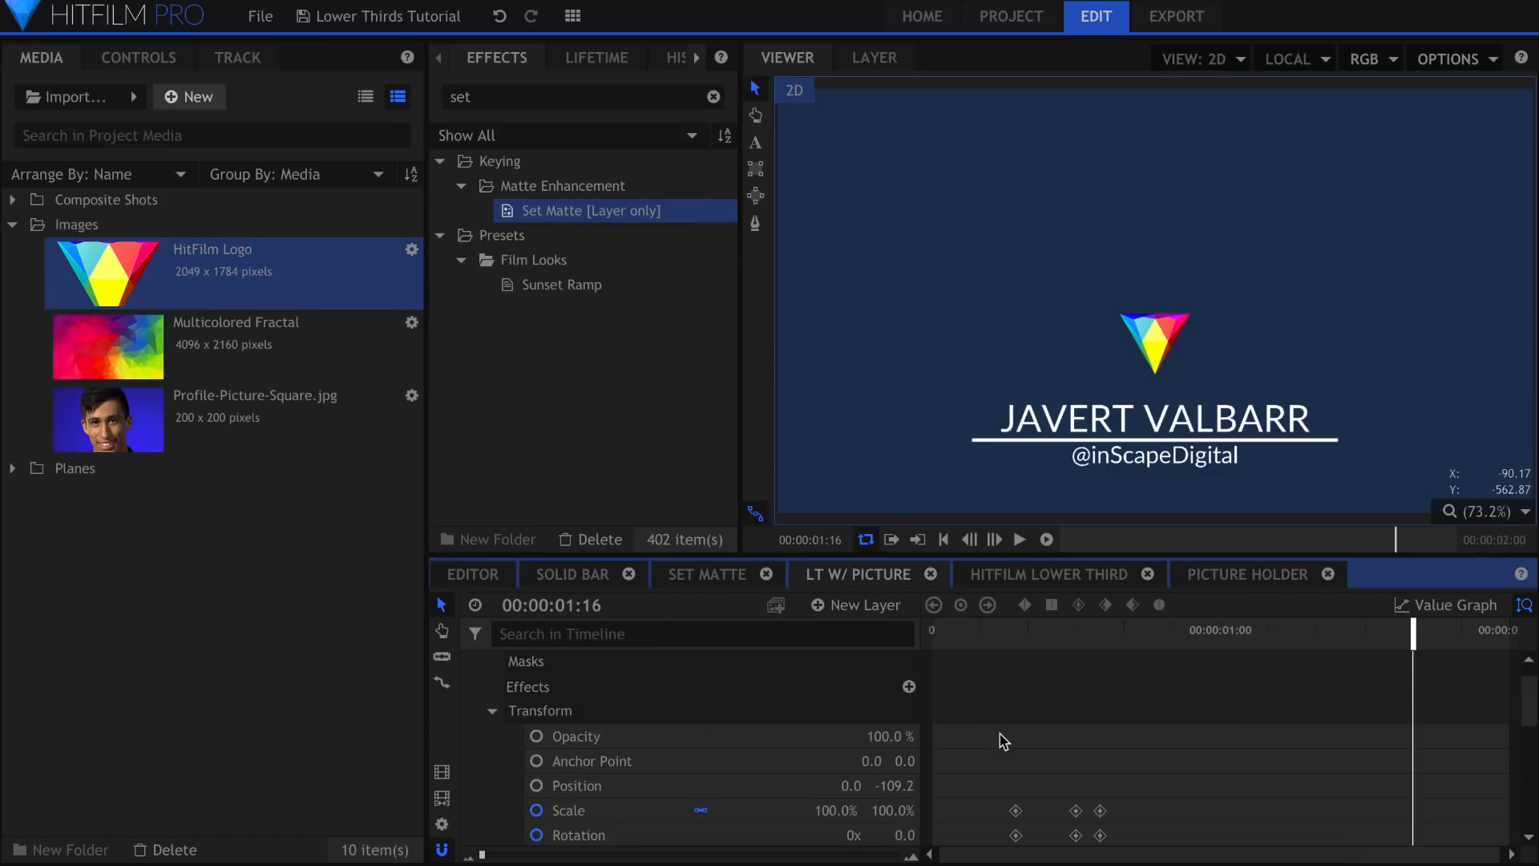
key(space)
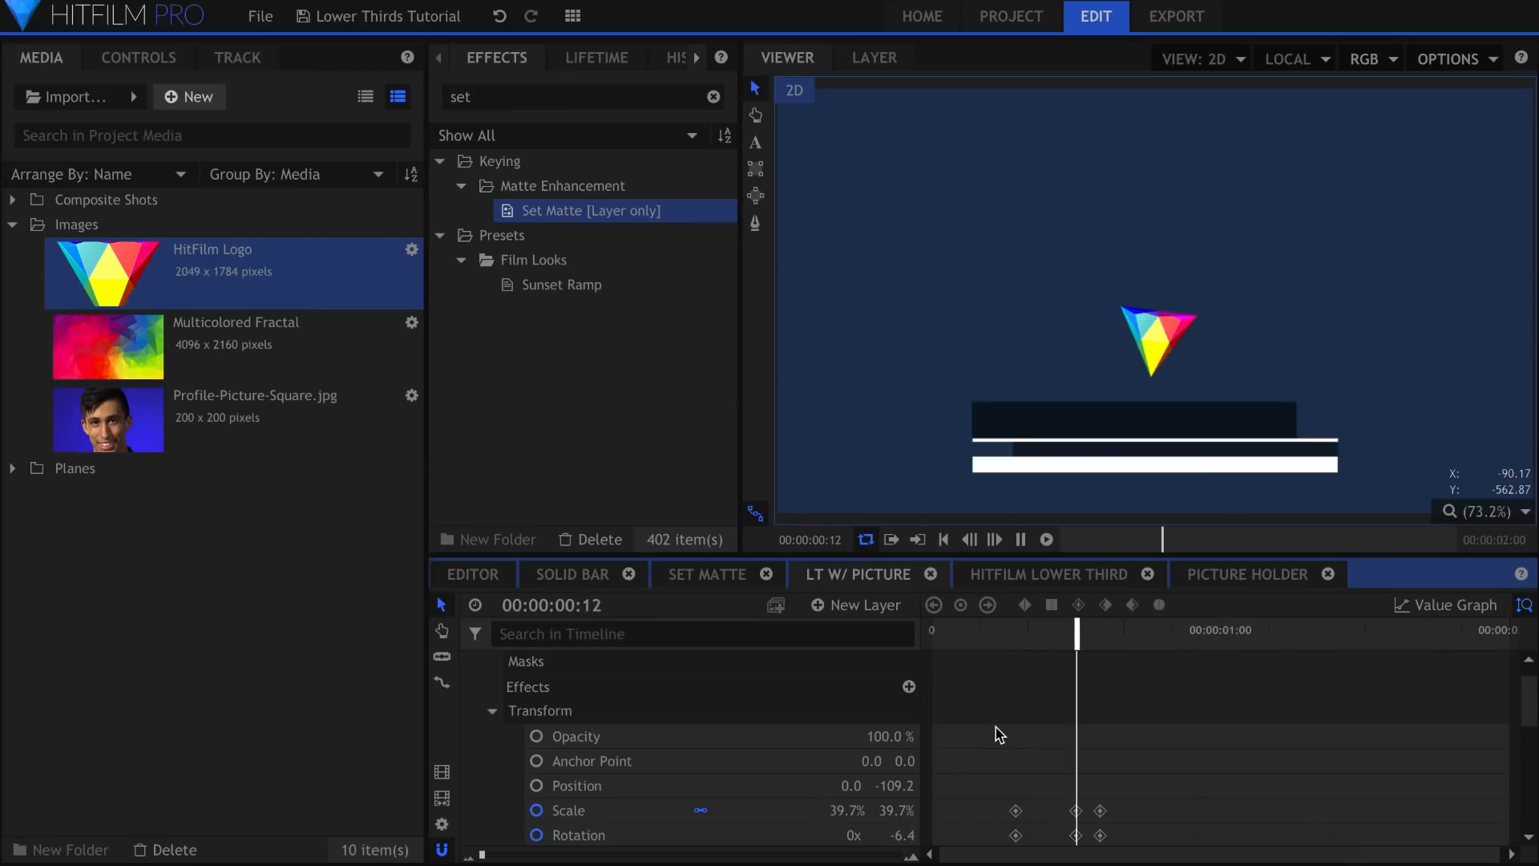
key(space)
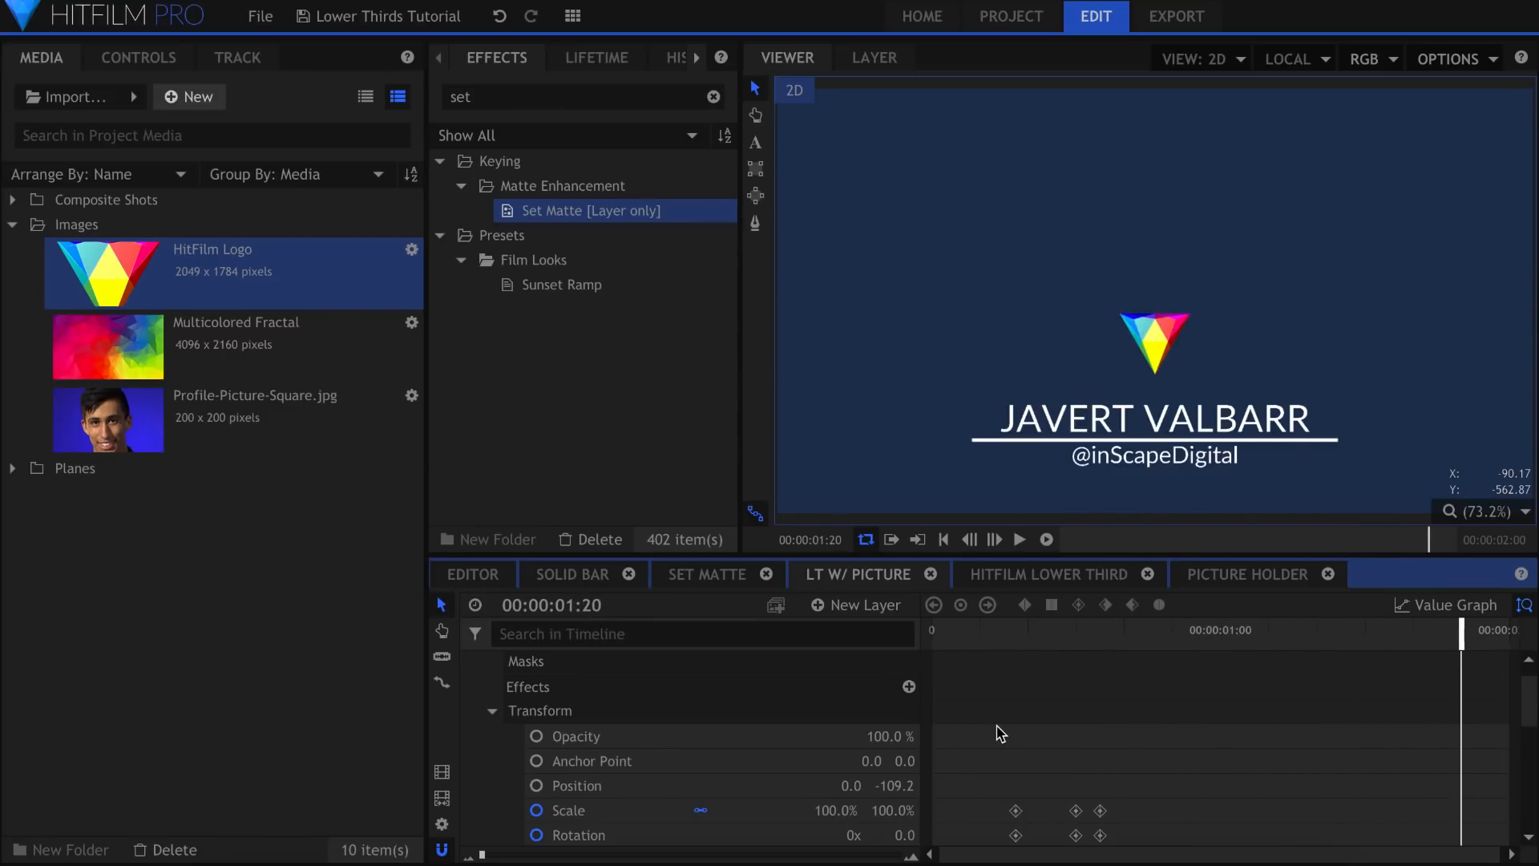
scroll(999, 734, up, 1)
click(471, 662)
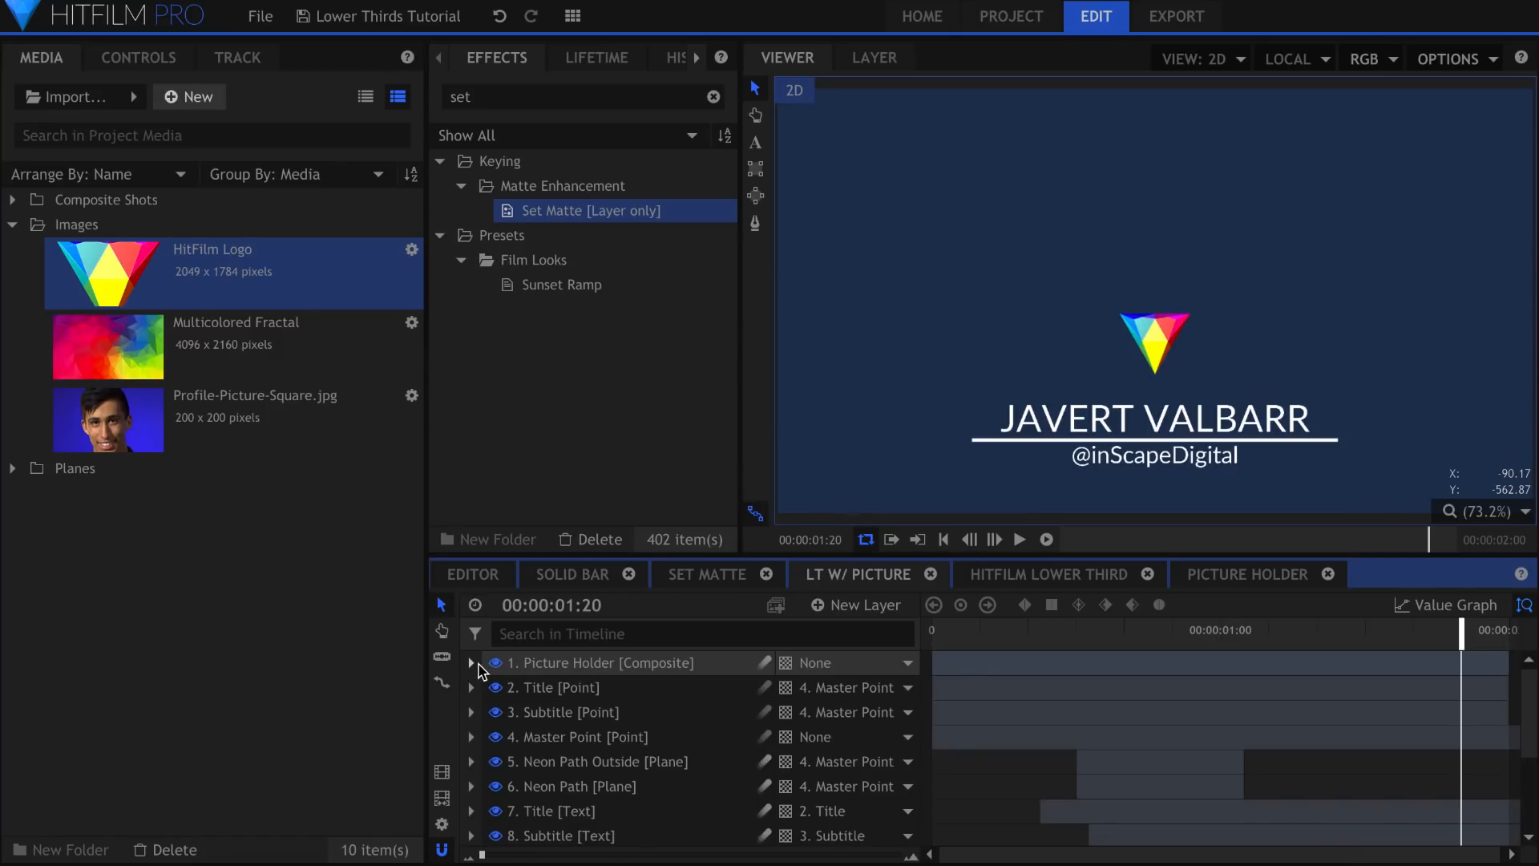
click(13, 224)
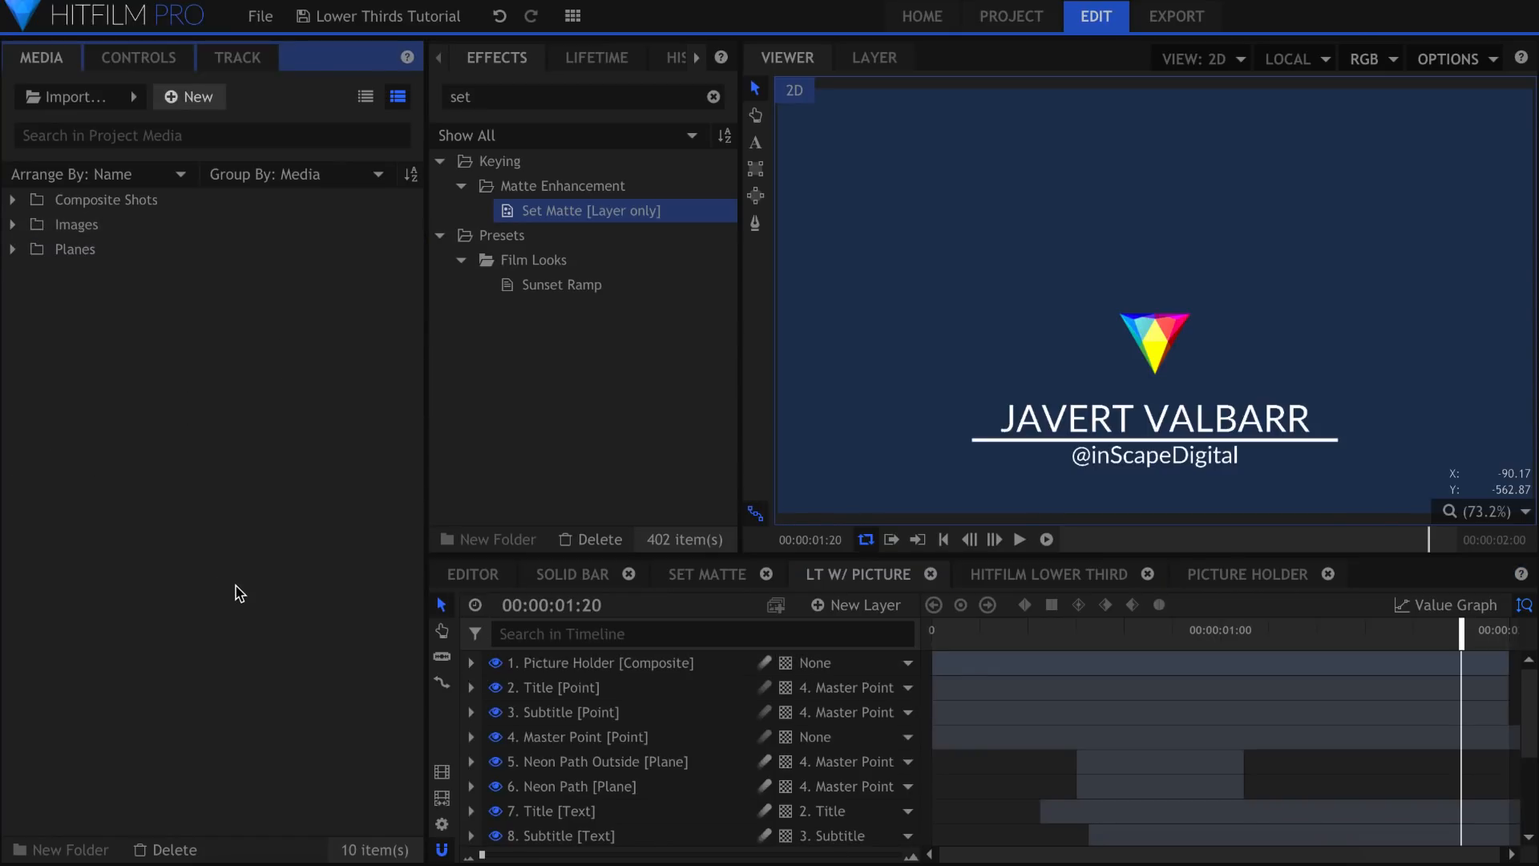
Open the HitFilm Lower Third composite shot, play back its animation and go to 00:00:00:19.
click(1048, 574)
key(space)
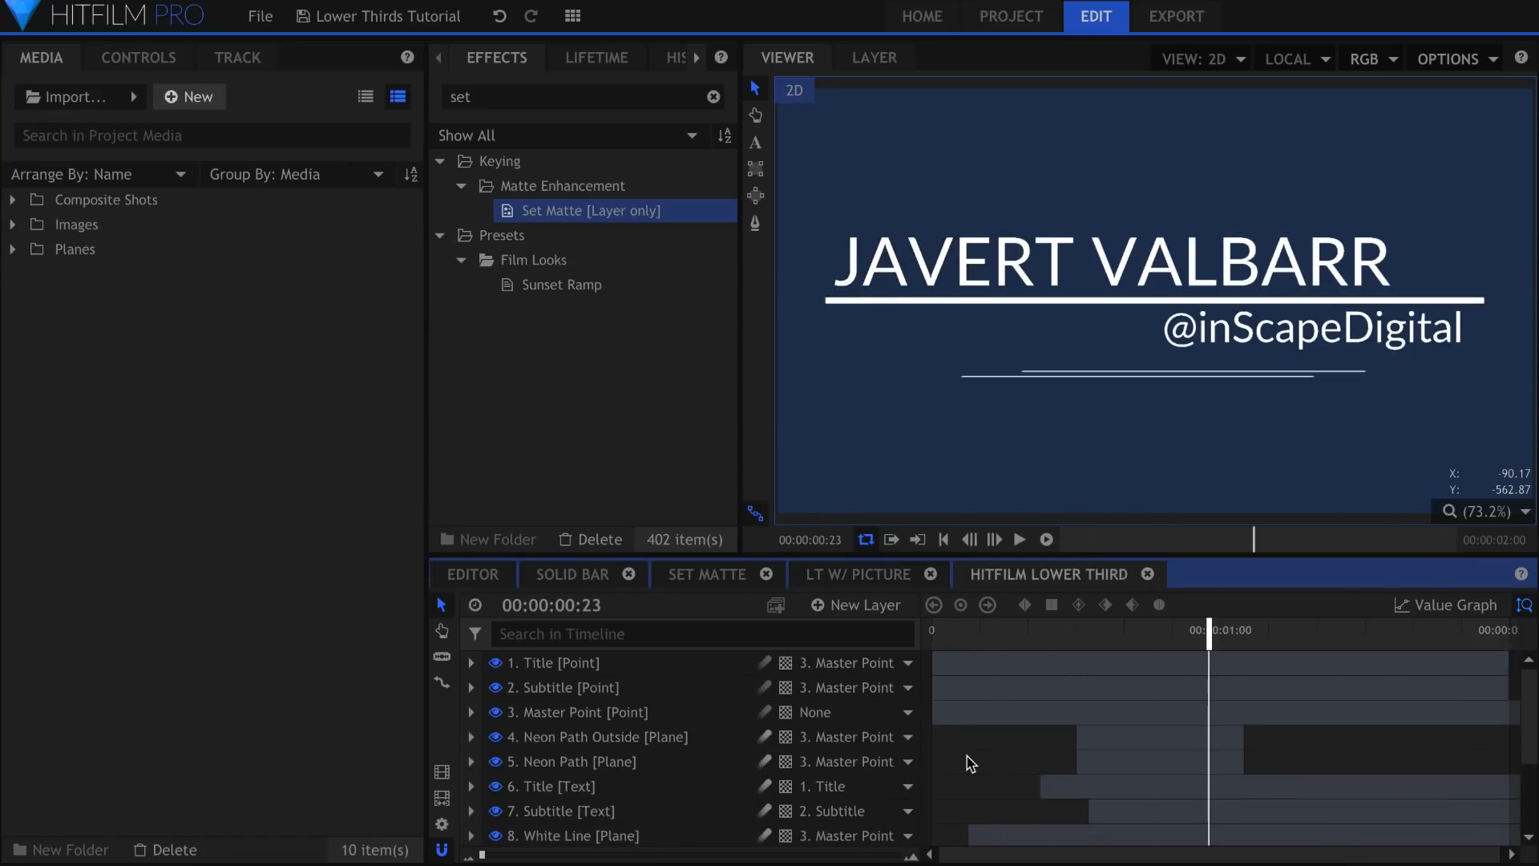
key(space)
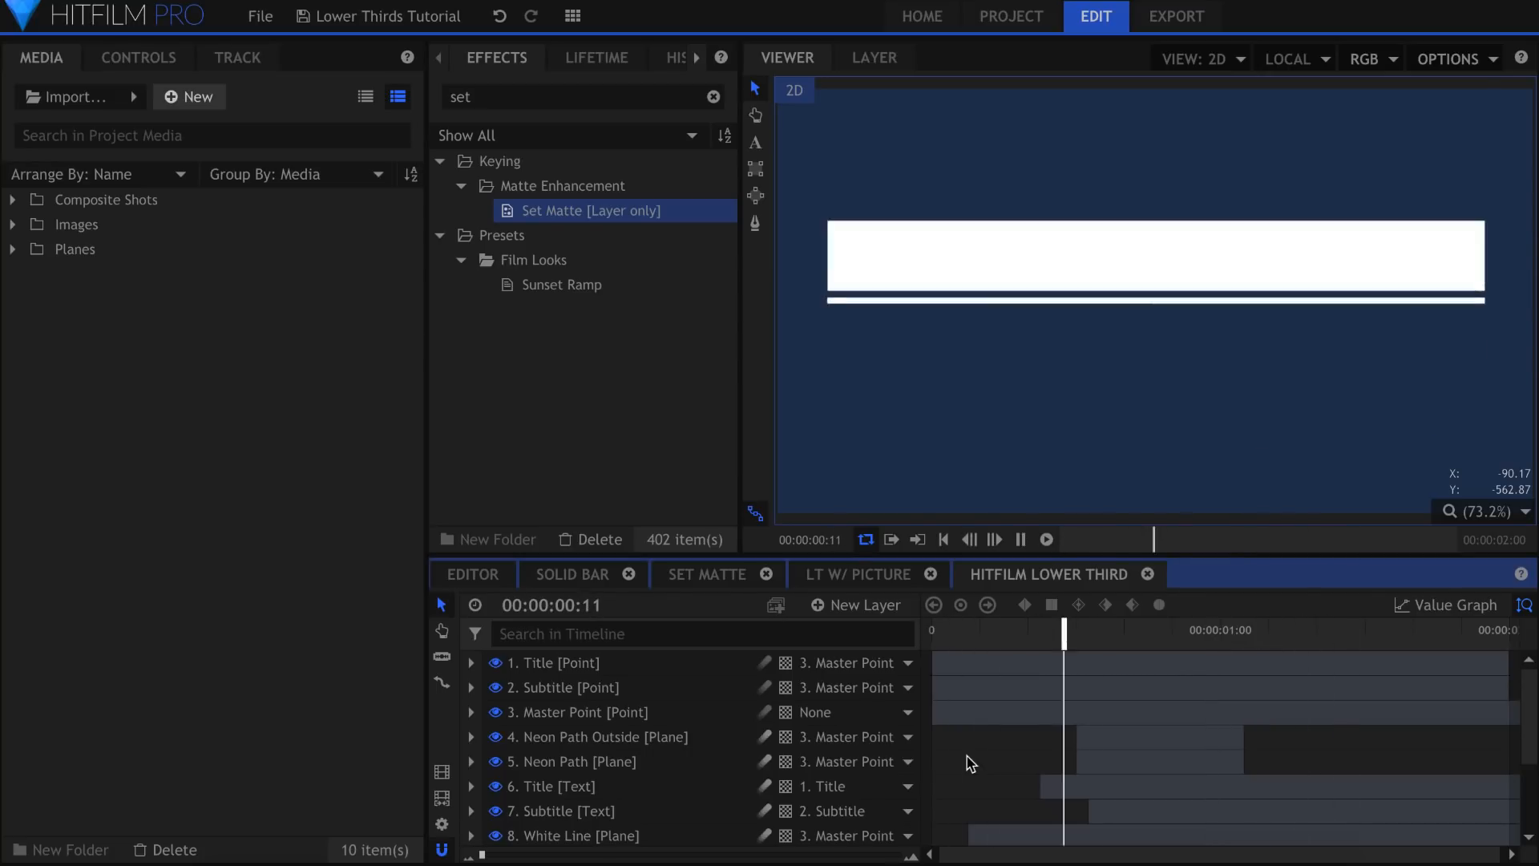
key(space)
mouse_move(1154, 629)
mouse_down()
mouse_move(1099, 628)
mouse_move(1152, 627)
mouse_up()
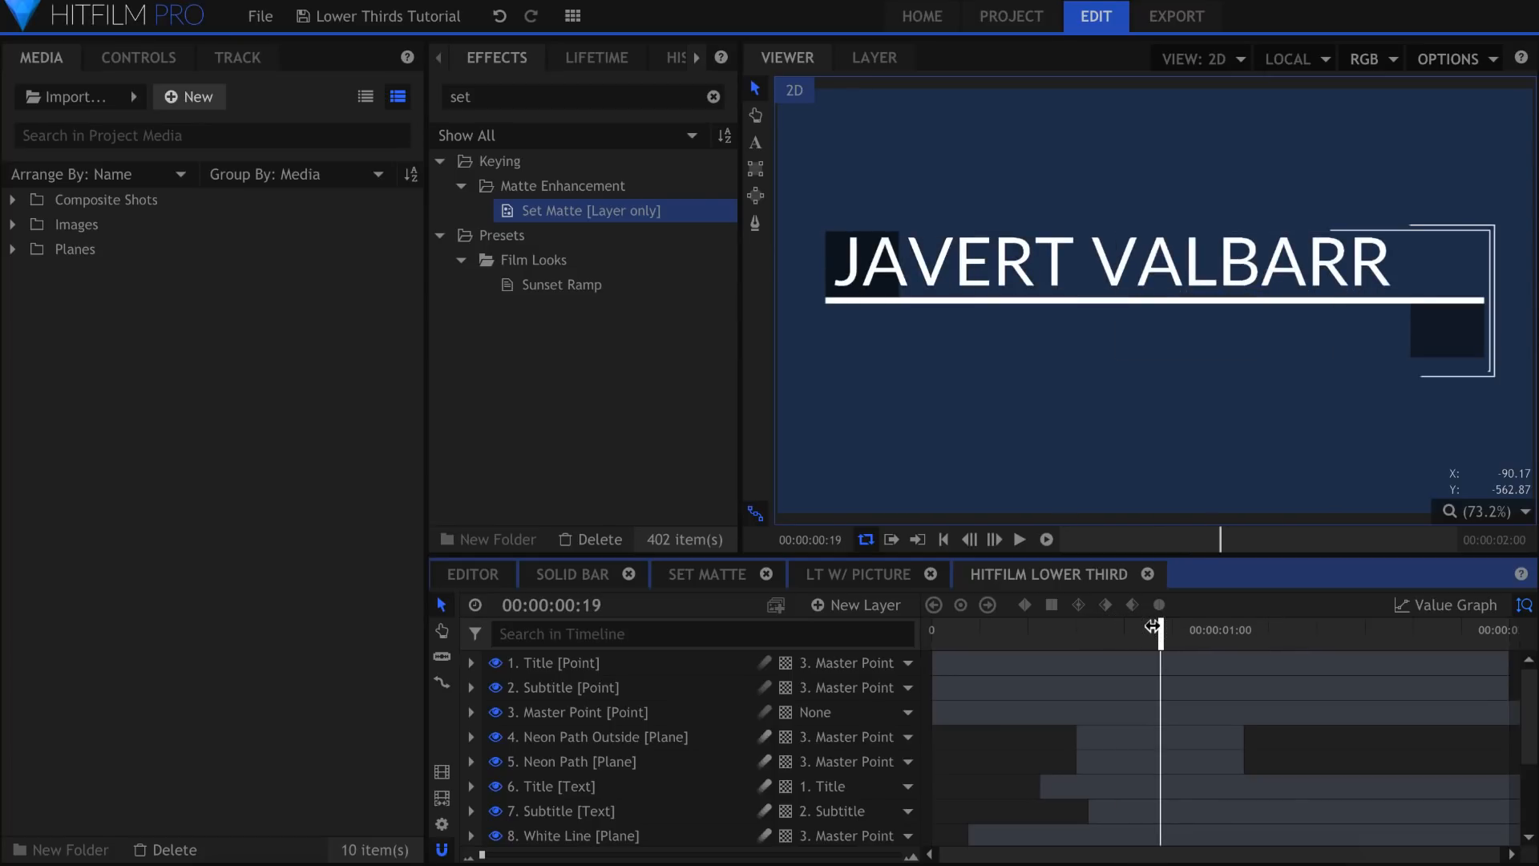
Delete the Neon Path Outside and Neon Path planes from the HitFilm Lower Third composite shot.
click(686, 737)
shift+click(675, 762)
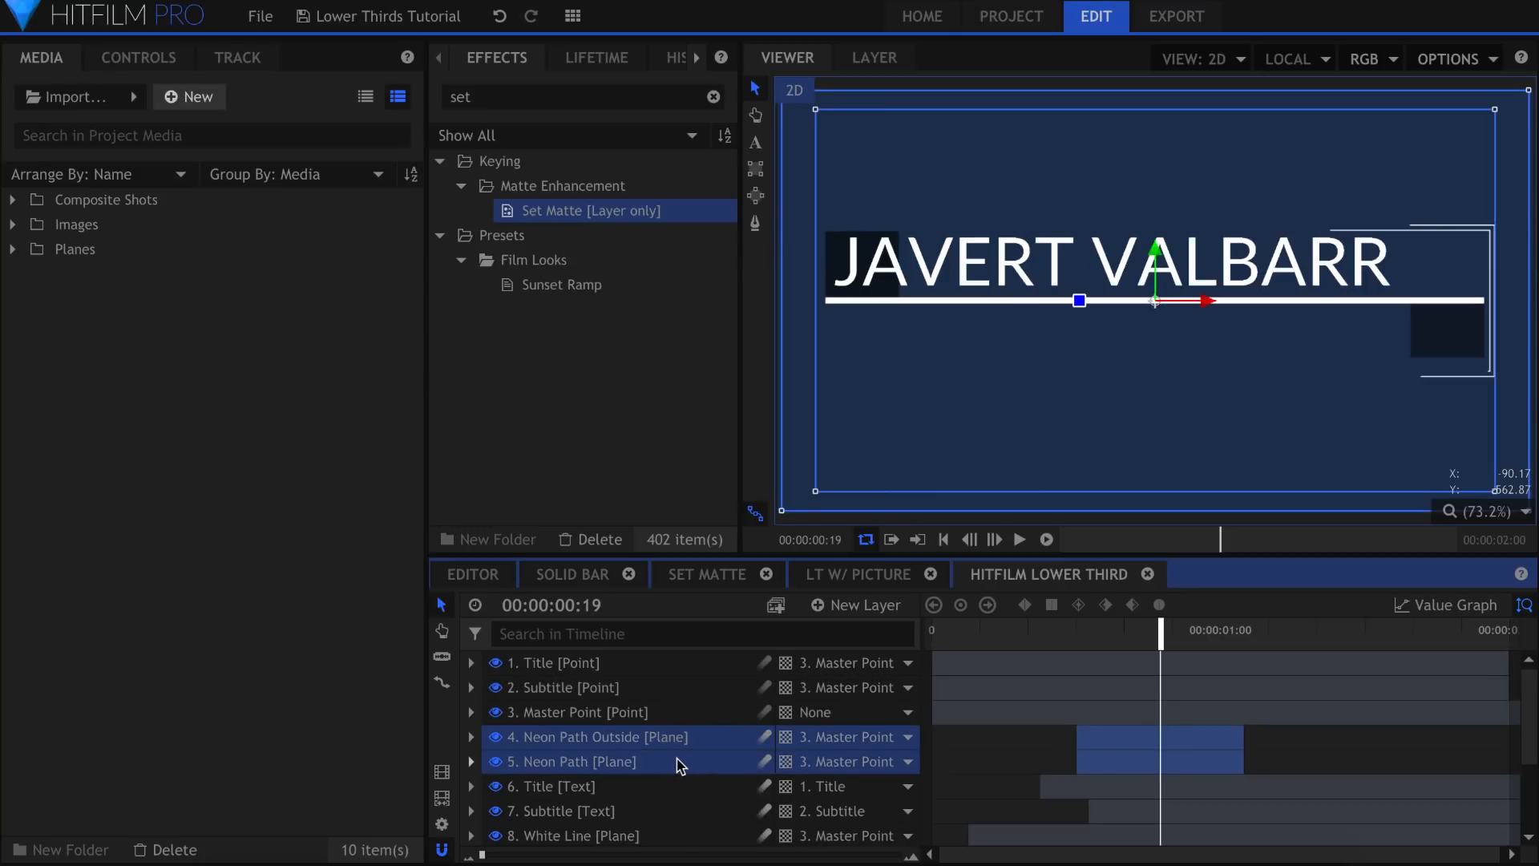
key(Delete)
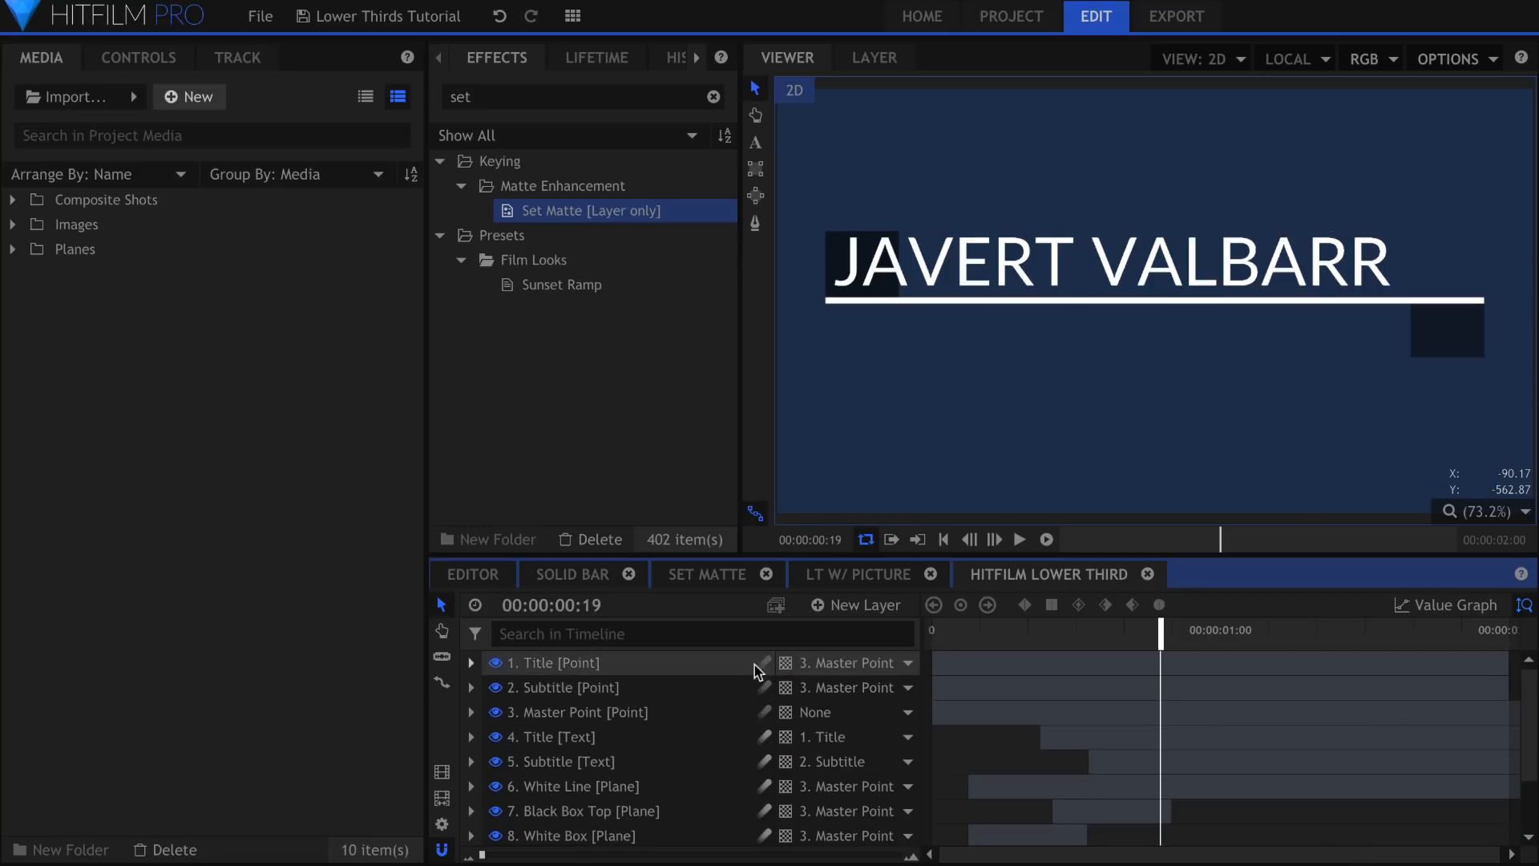
Add New Plane 1 beneath the Master Point layer and draw a centered rectangular mask on it that surrounds the title and subtitle.
click(13, 249)
drag(172, 293, 655, 731)
click(754, 176)
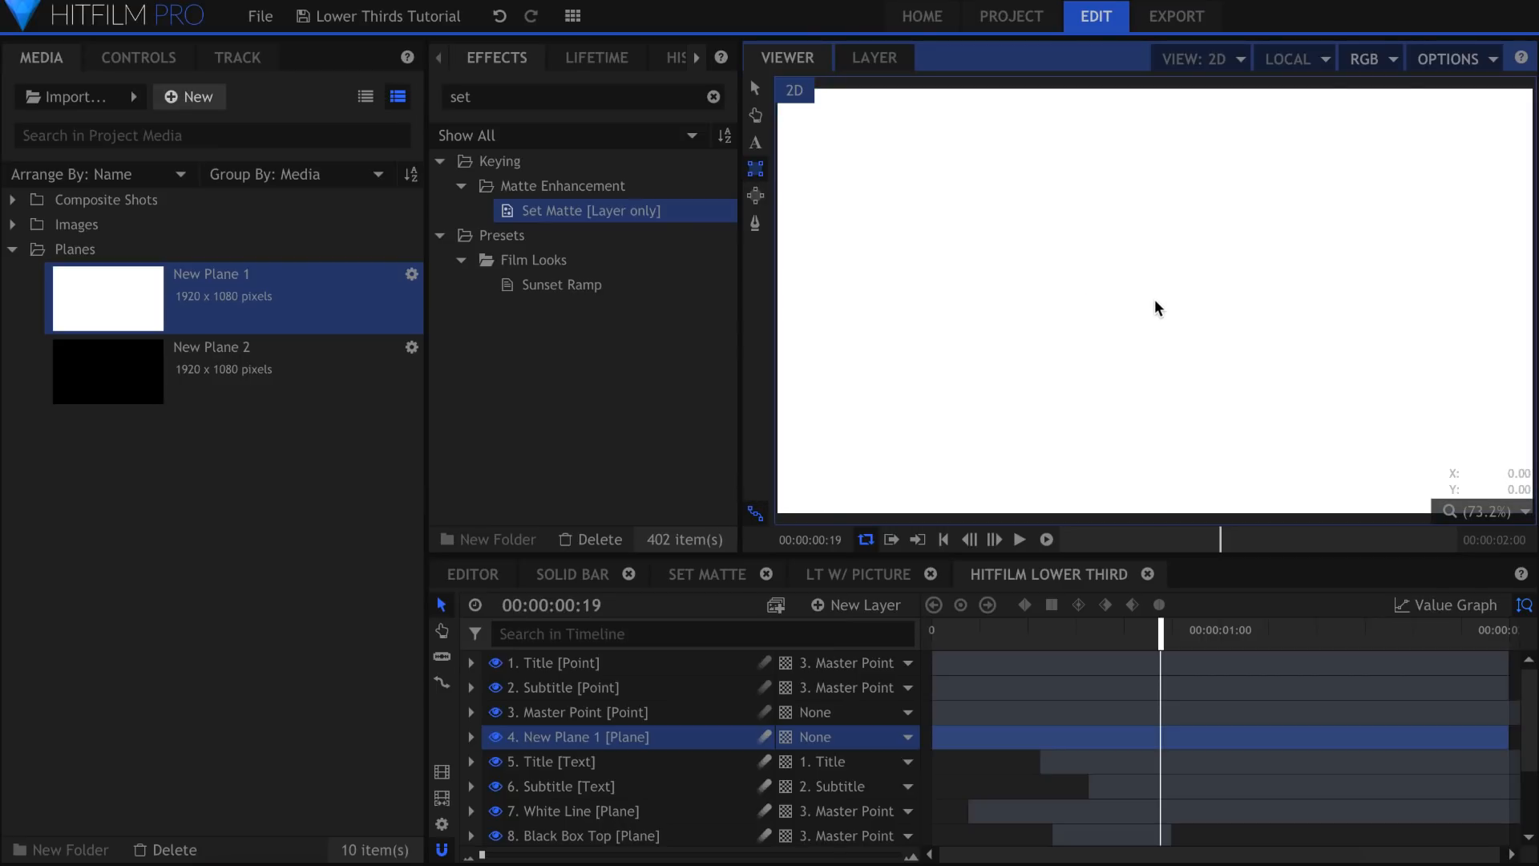
drag(1154, 300, 1497, 230)
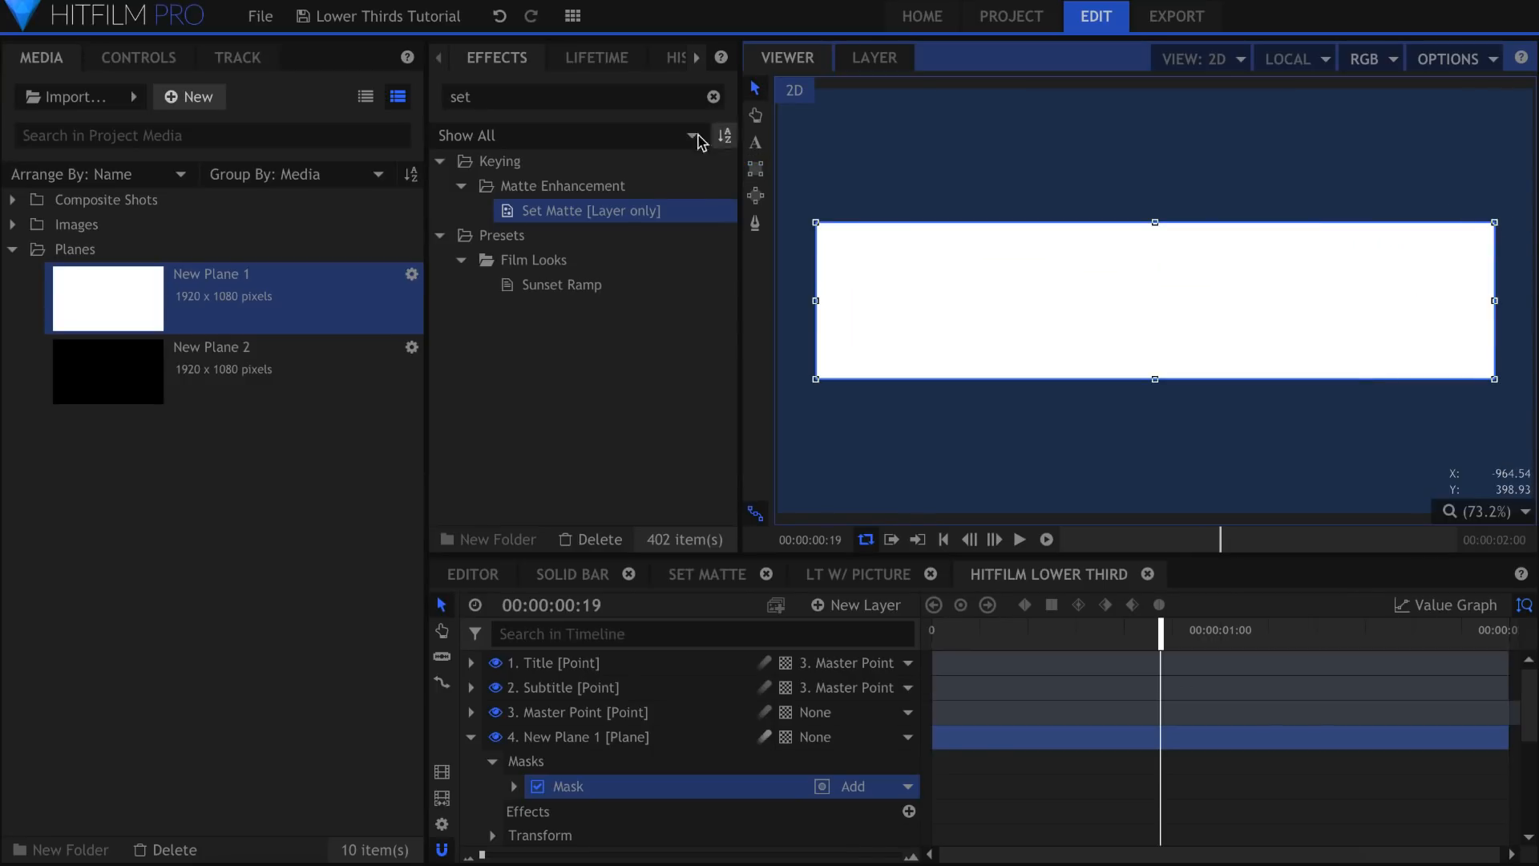
Apply the Neon Path effect to the masked New Plane 1 and set its Blend to None.
double_click(573, 110)
text(neon)
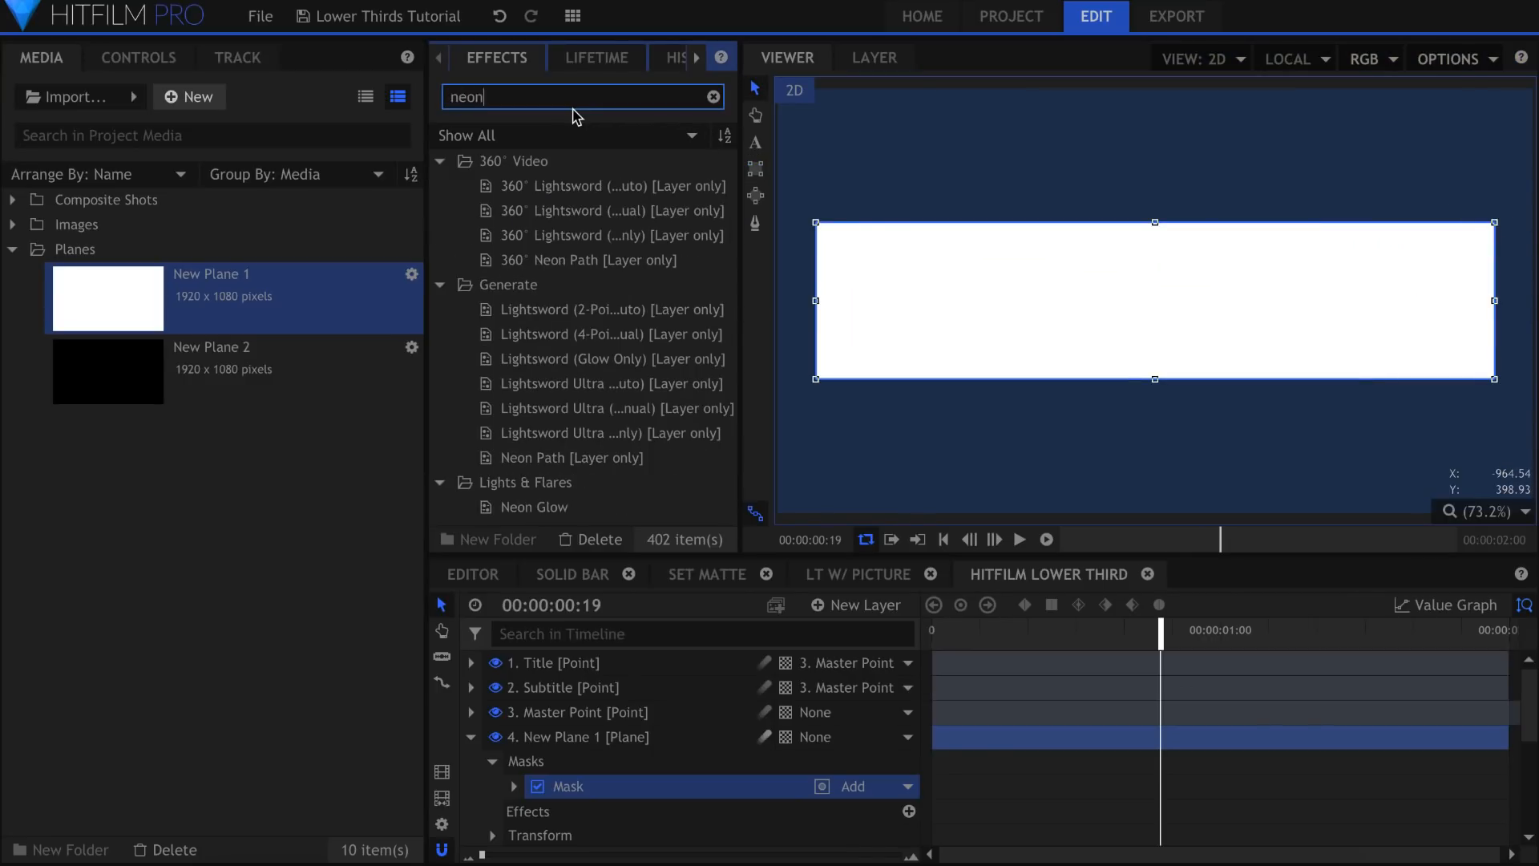
text( path)
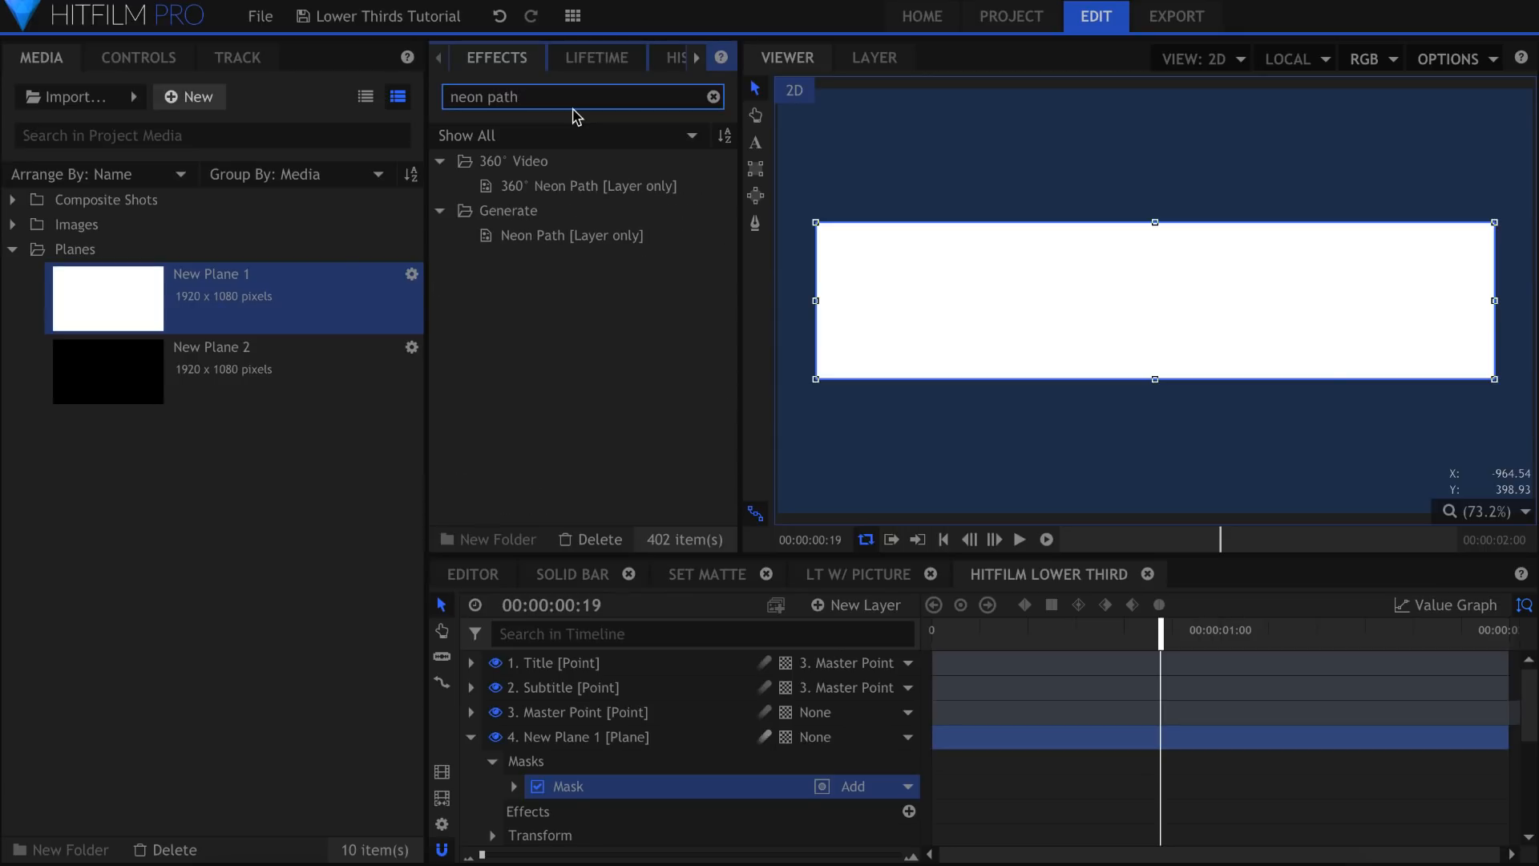
drag(583, 235, 641, 746)
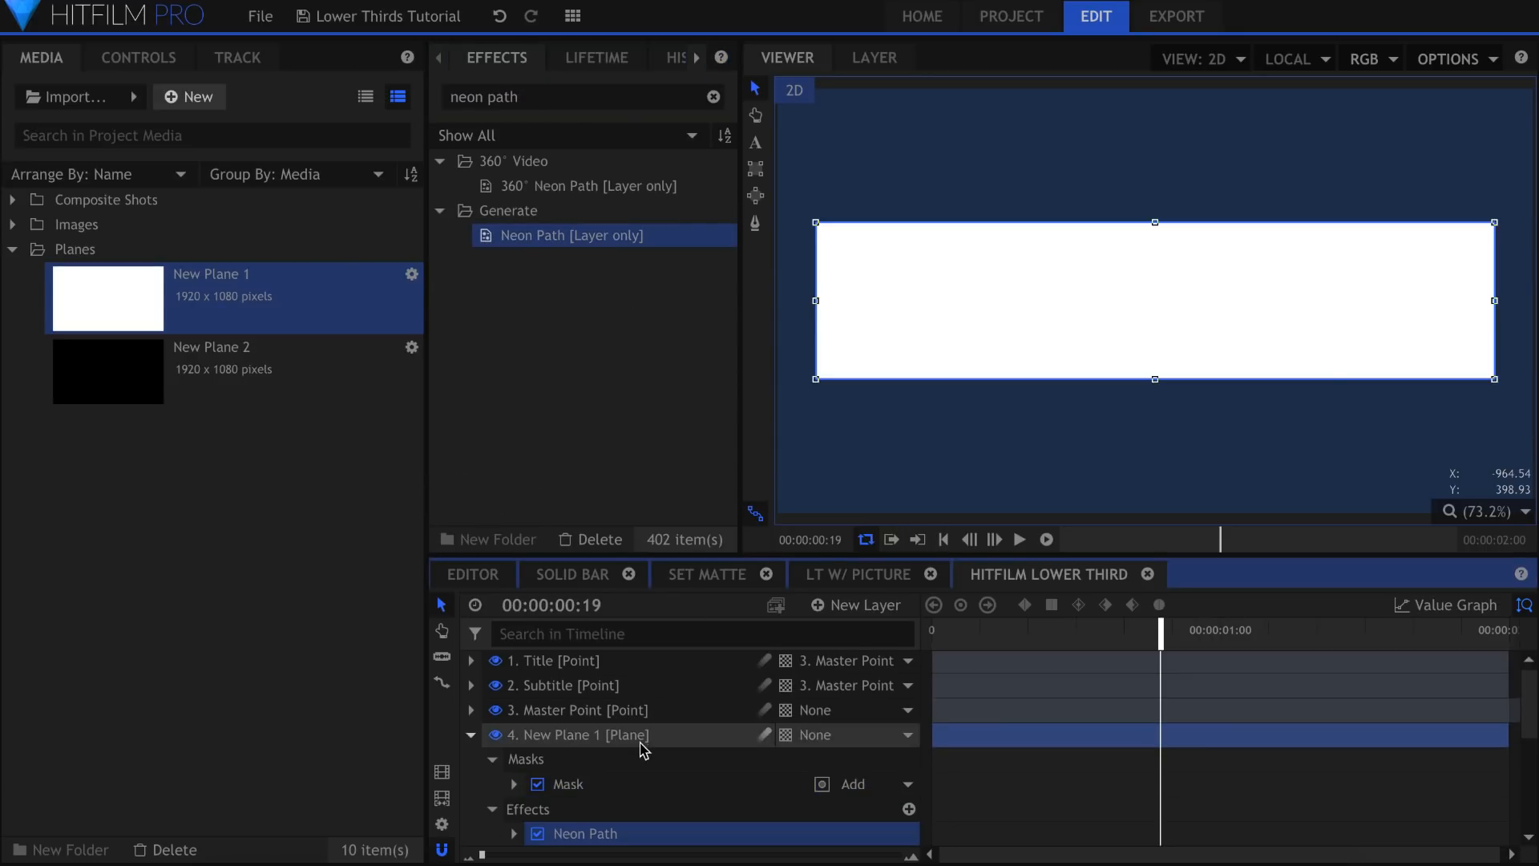
click(138, 57)
click(35, 270)
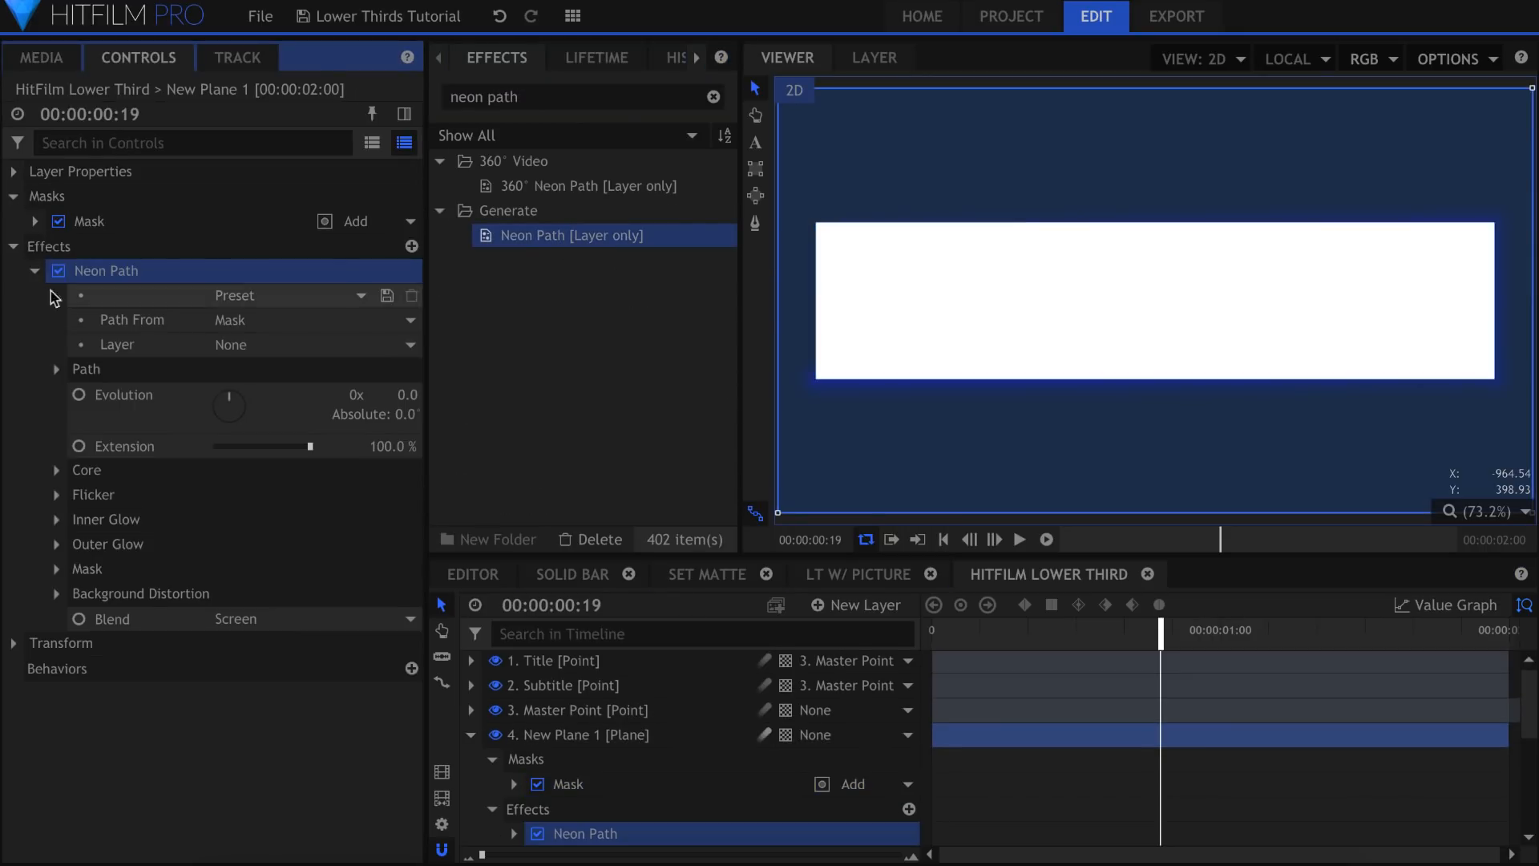
click(255, 619)
click(265, 296)
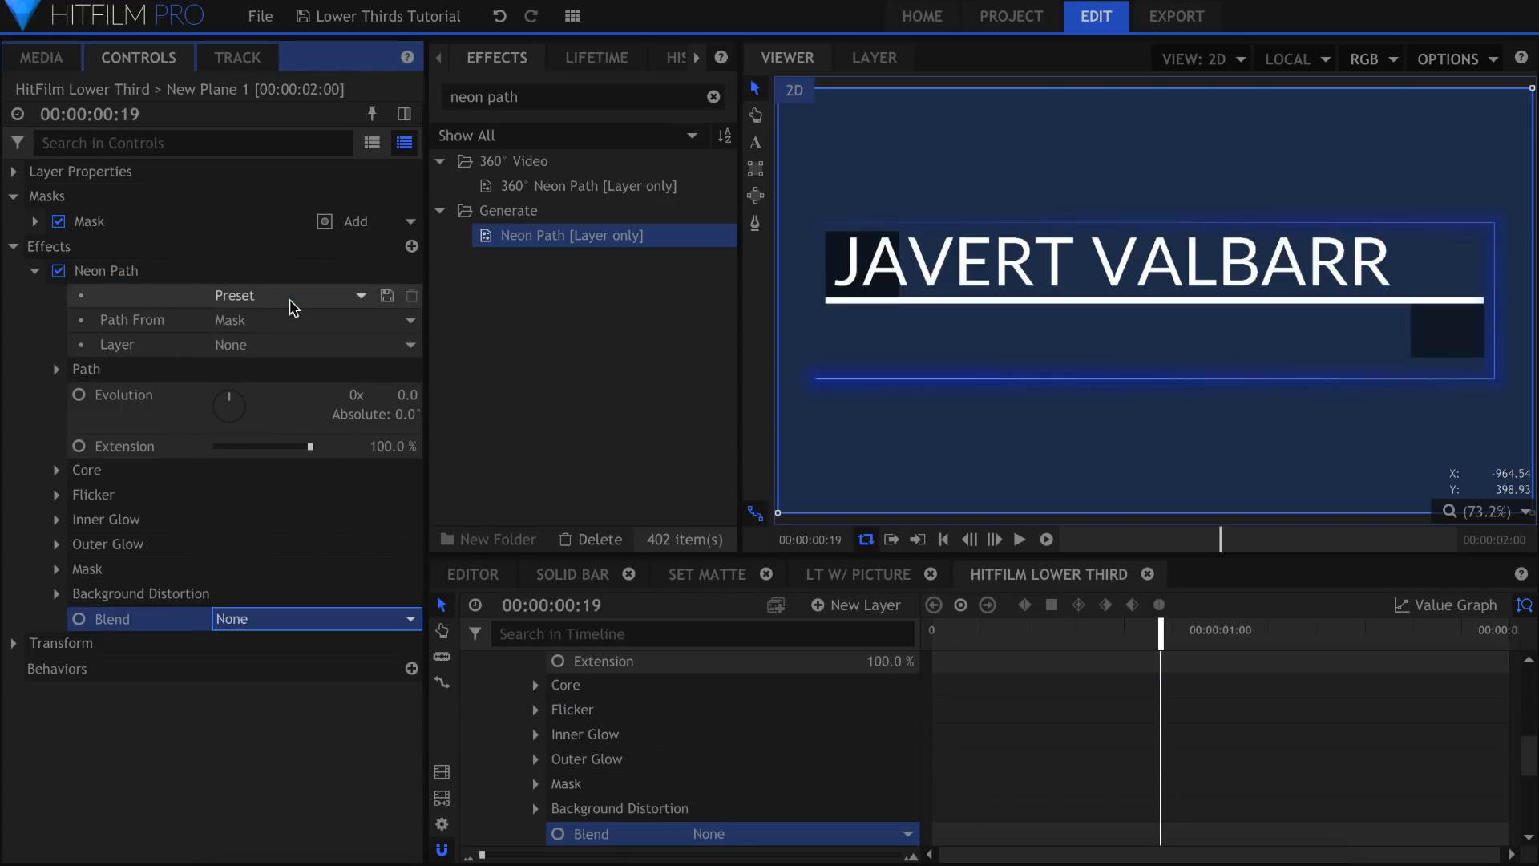
Set the Neon Path's Inner Glow Width to 0 px and its Alpha to 0.
click(56, 519)
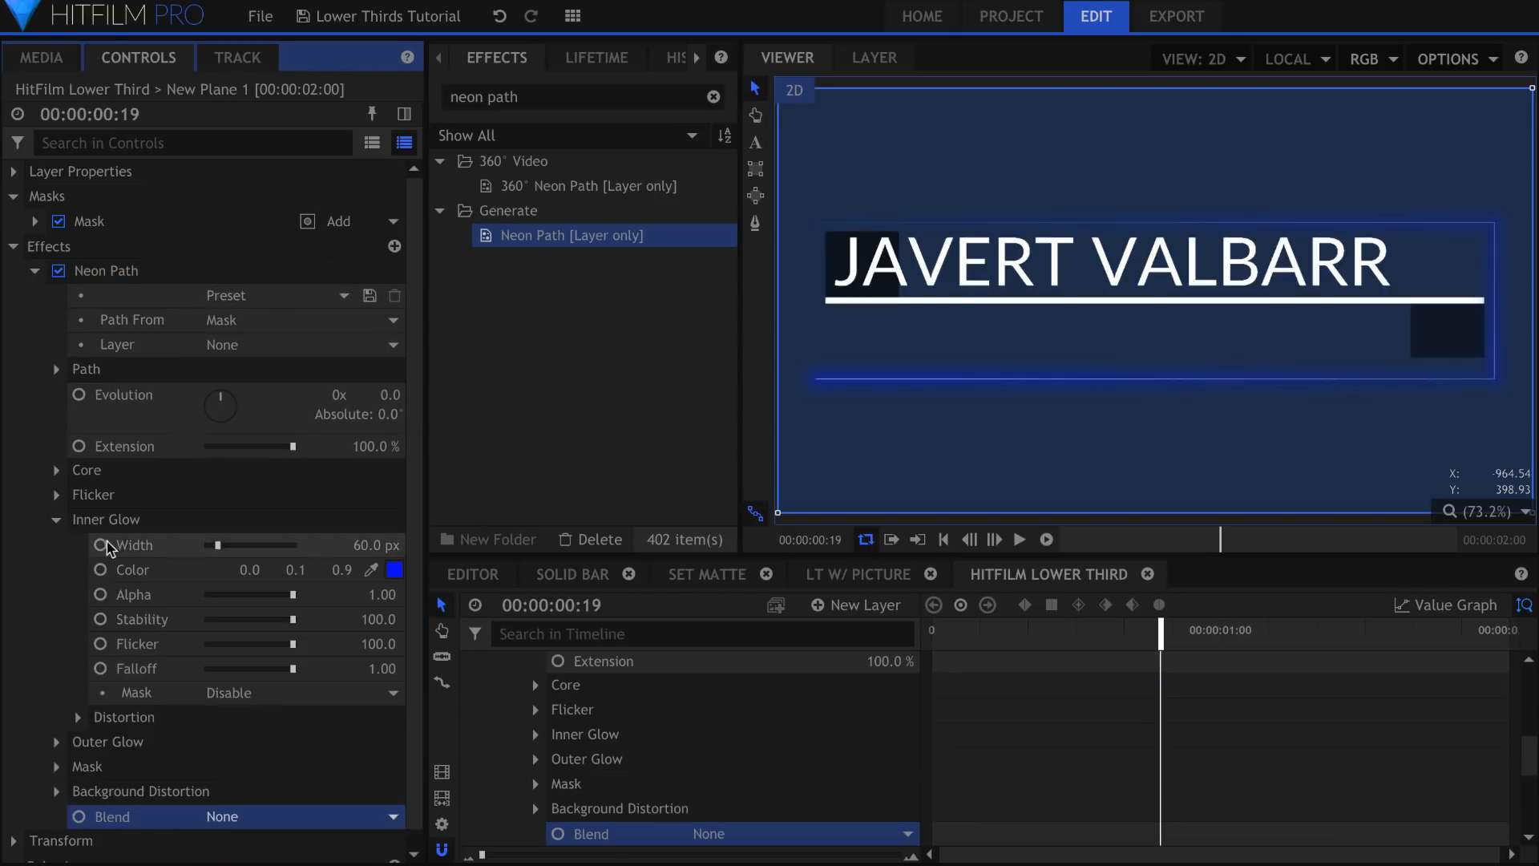
drag(218, 546, 197, 549)
drag(293, 595, 132, 595)
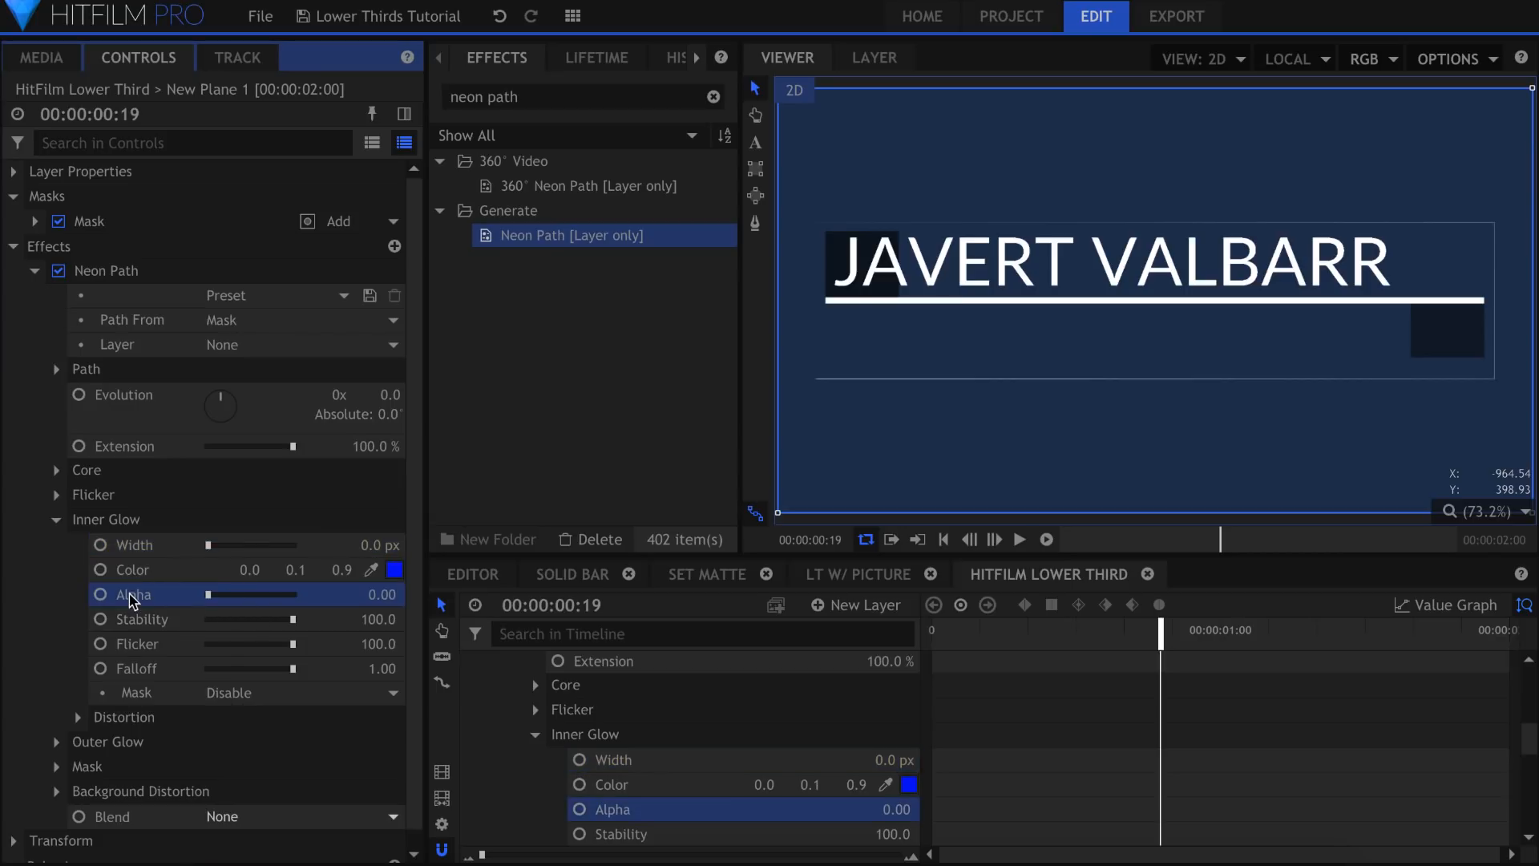
click(56, 519)
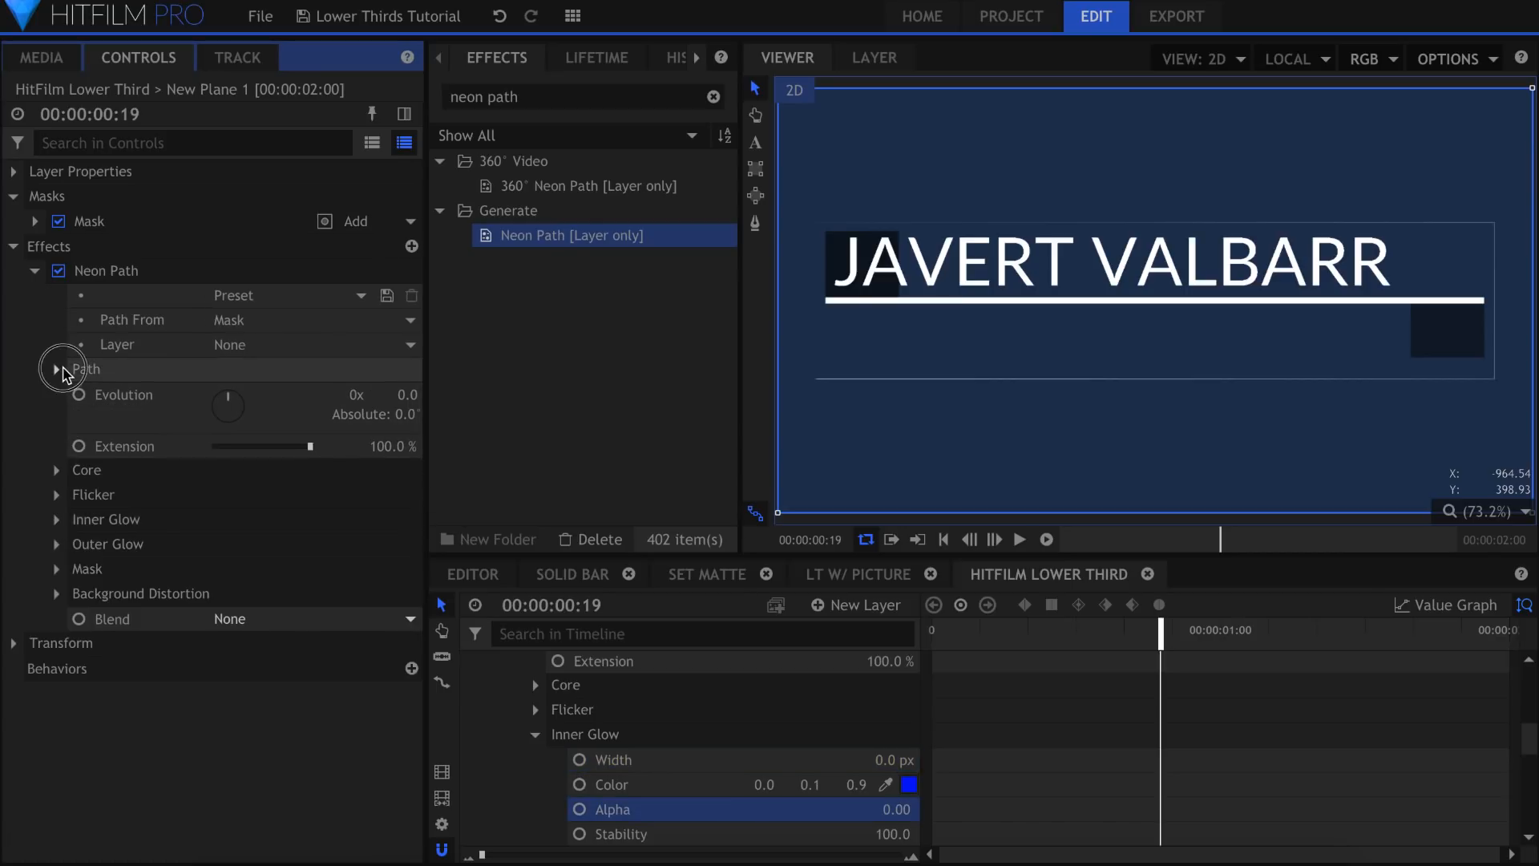
Set the Neon Path's Start Width to 3 px and reduce its Extension to 23%.
click(56, 370)
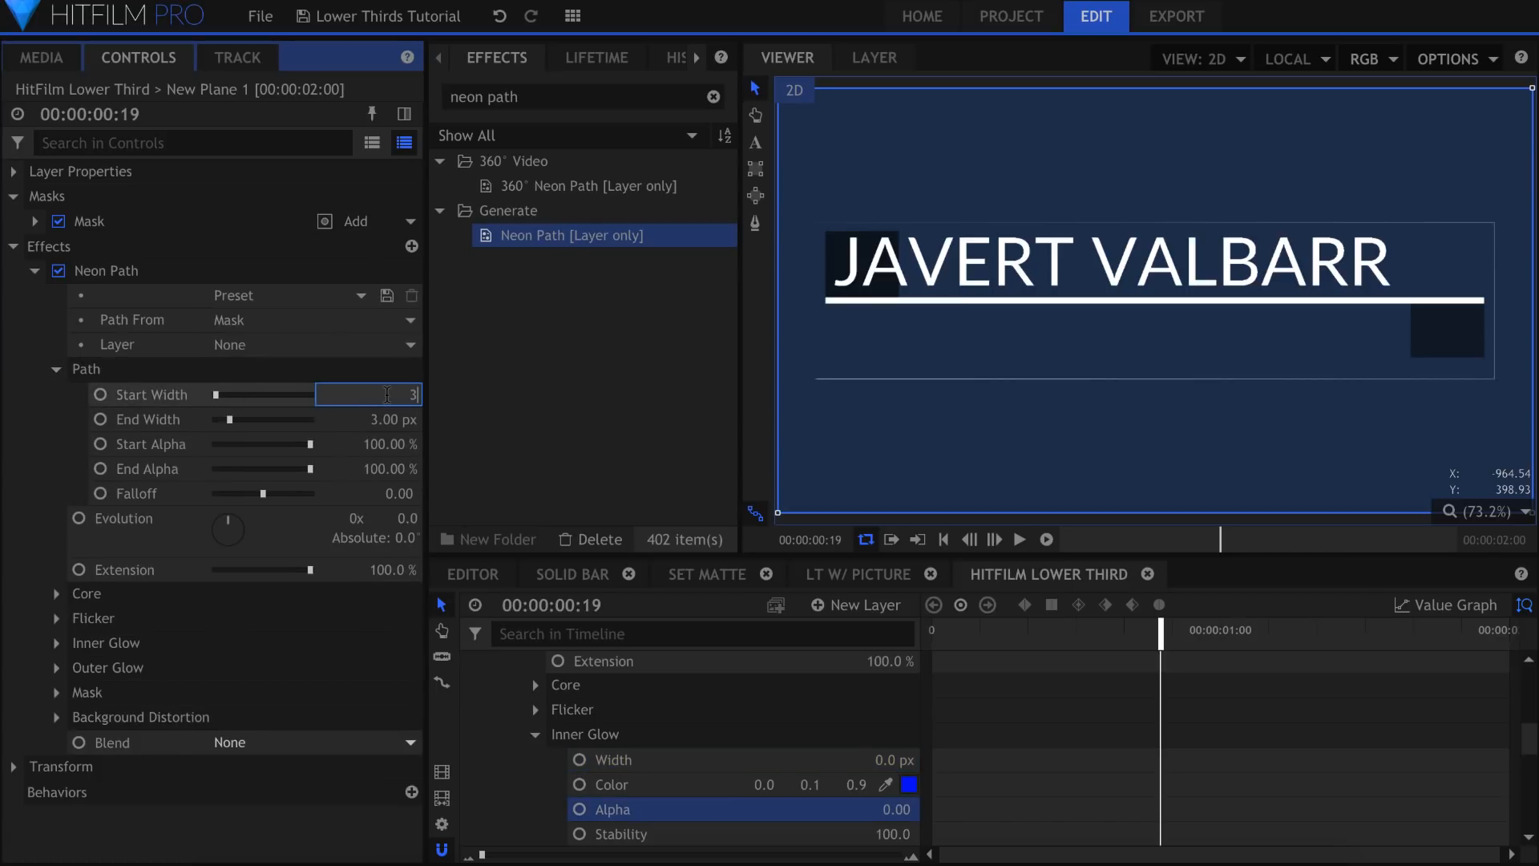
click(387, 394)
text(3)
key(Return)
drag(310, 569, 234, 574)
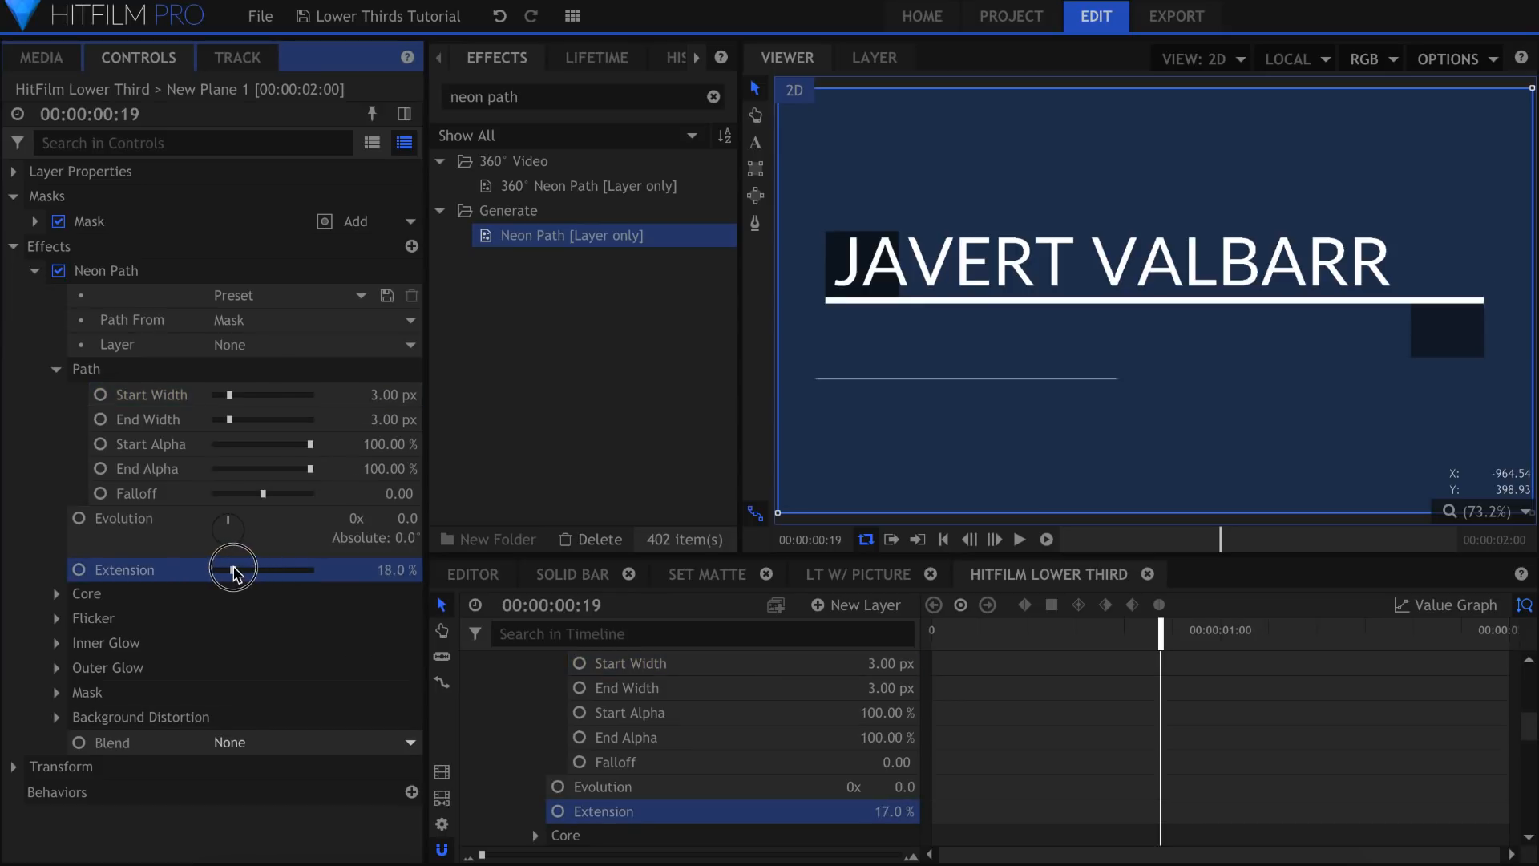
Set the Neon Path's Core Width to 300%.
click(57, 369)
click(112, 413)
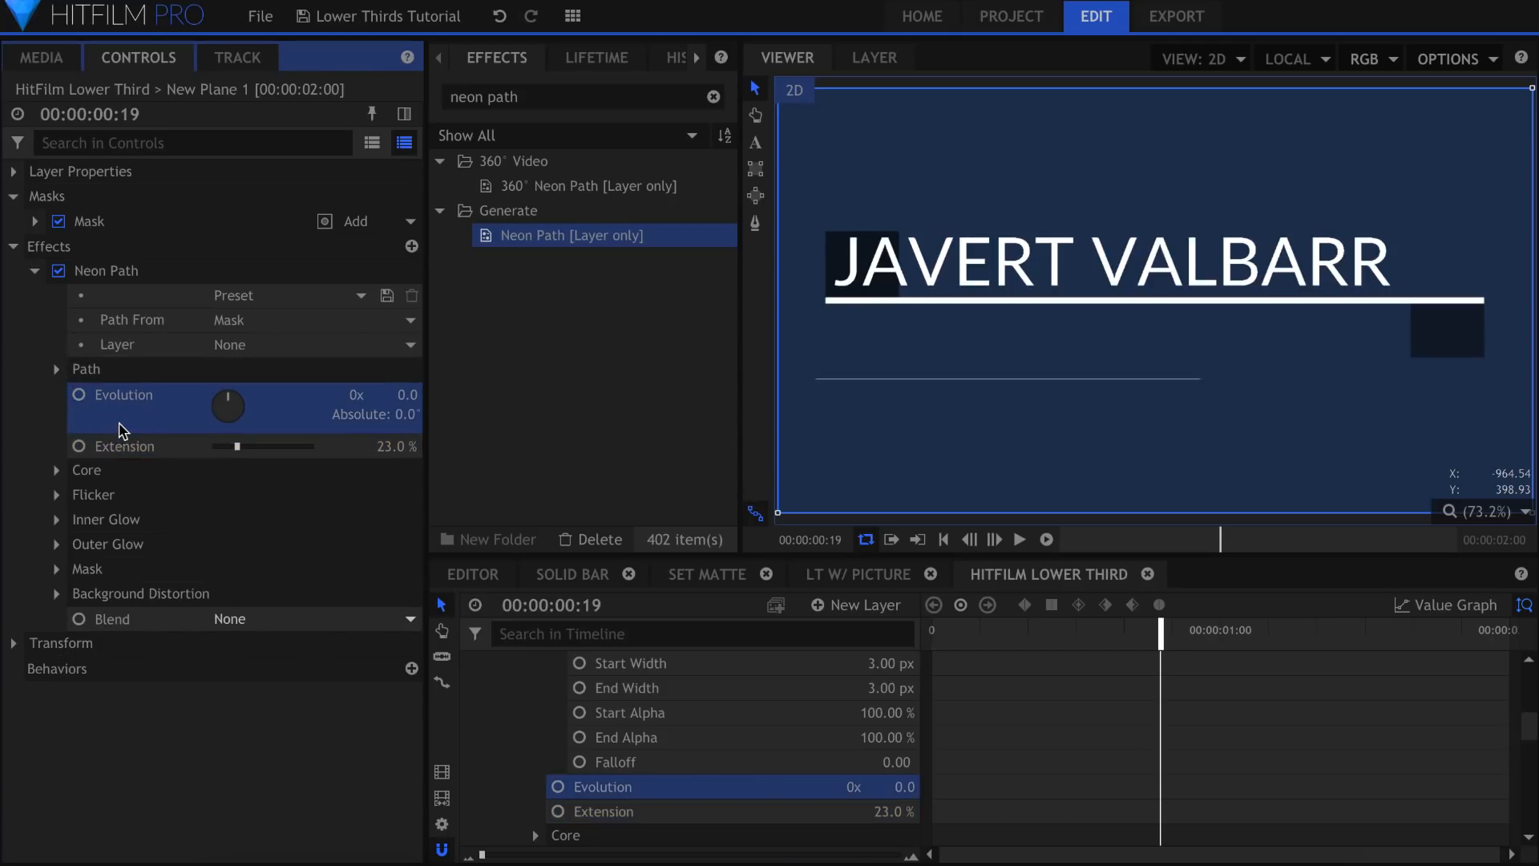
click(56, 470)
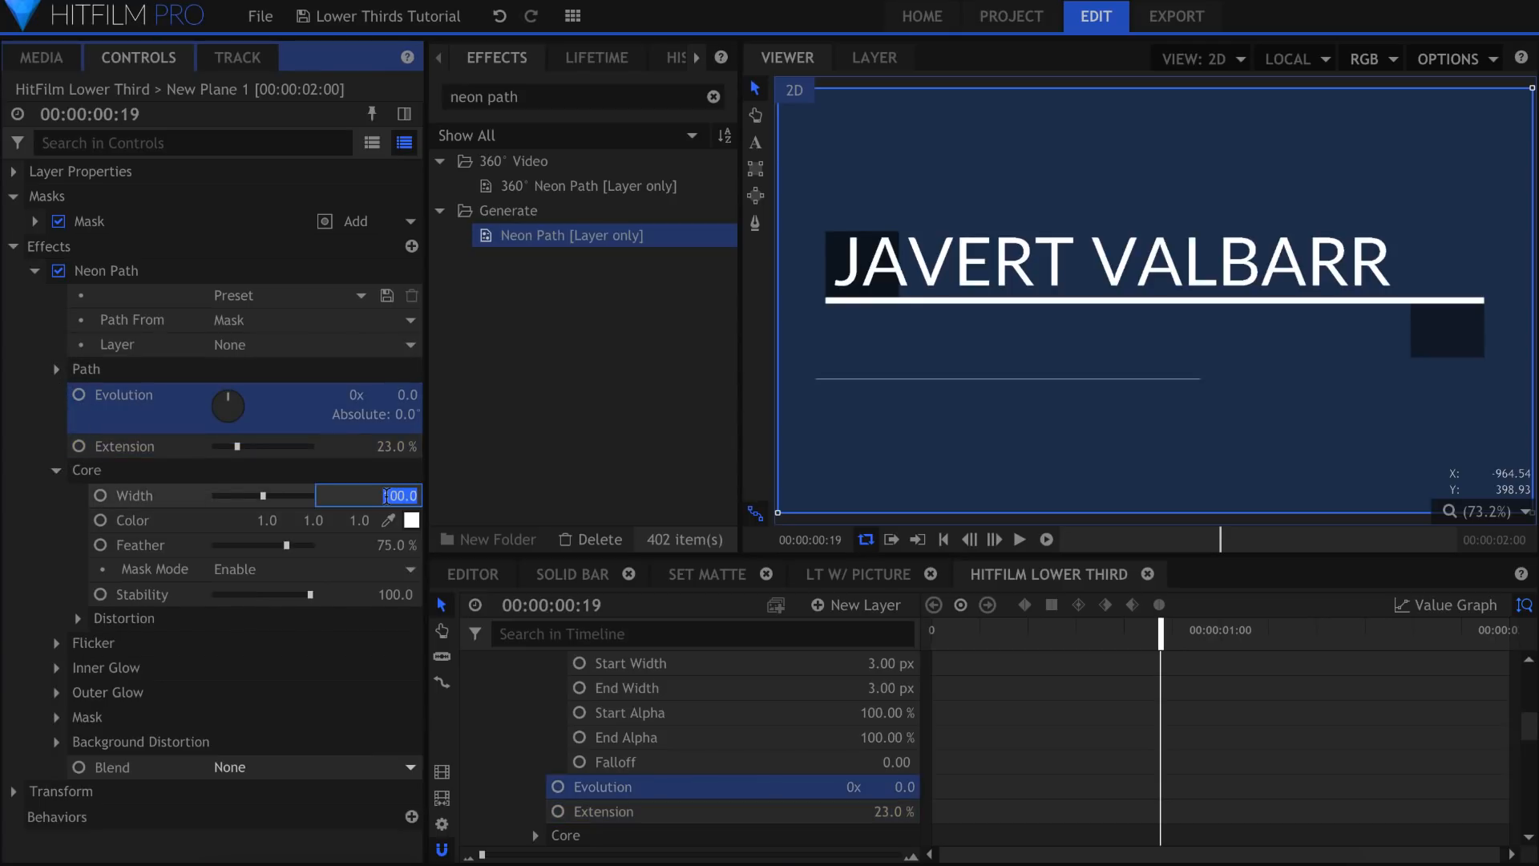
click(386, 495)
text(300)
key(Return)
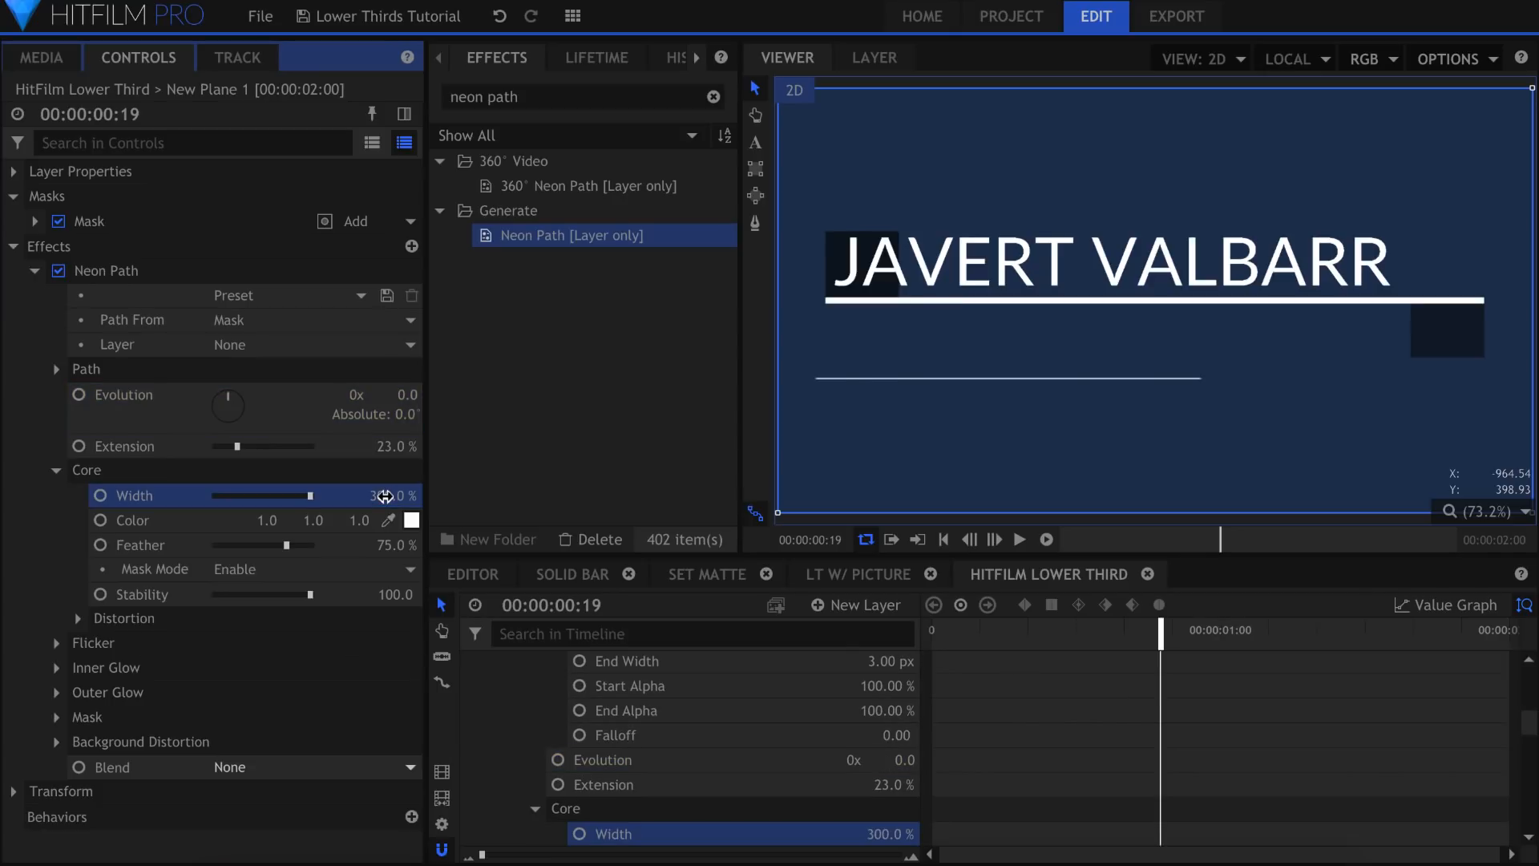
Keyframe the Neon Path's Evolution from 0 on the first frame to 2 full rotations on the last, and play it back.
key(Home)
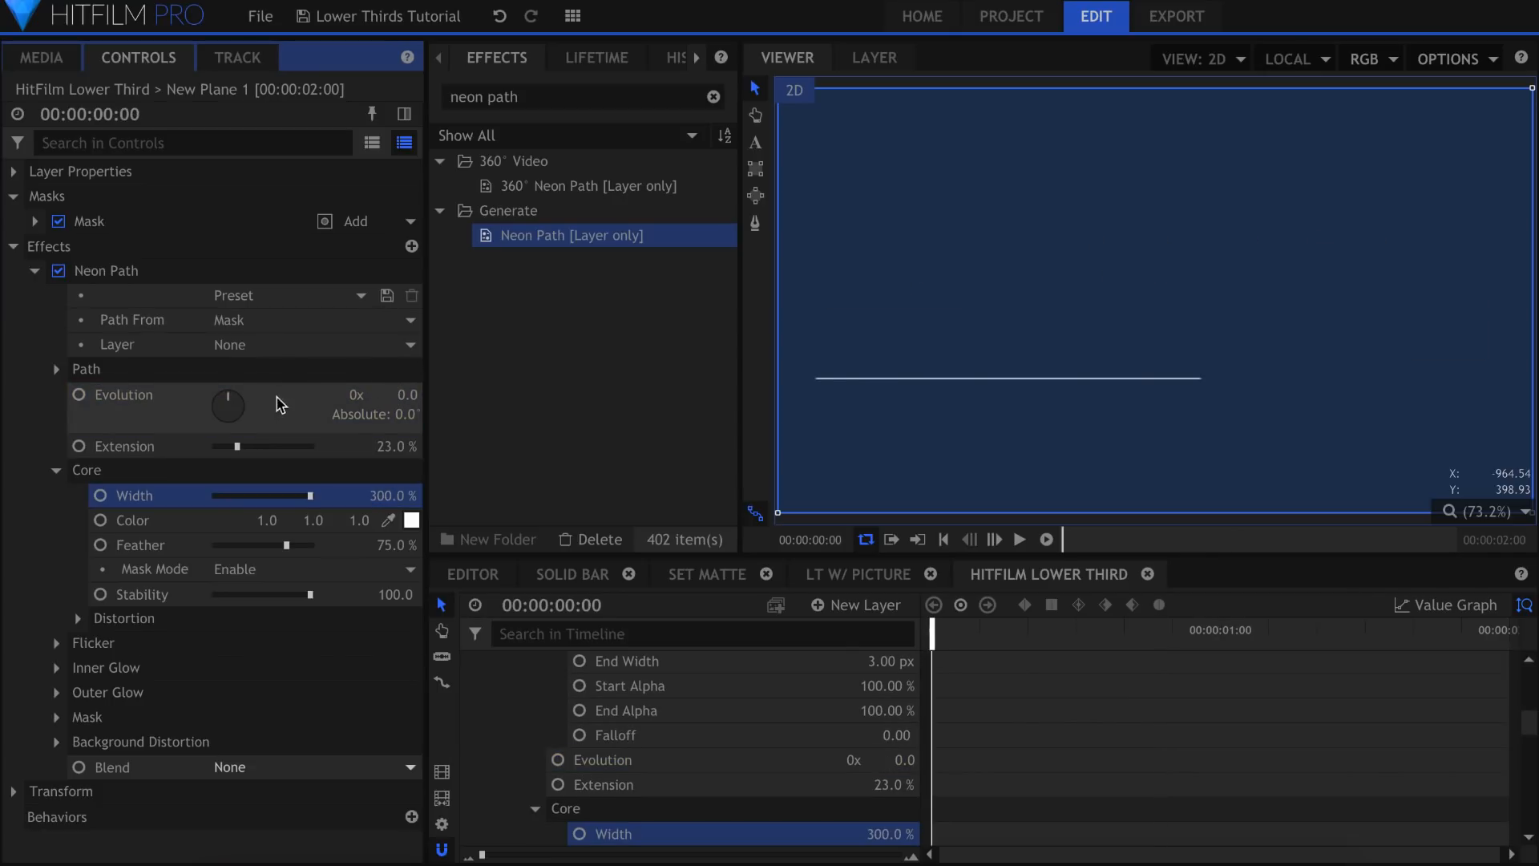
click(79, 394)
key(End)
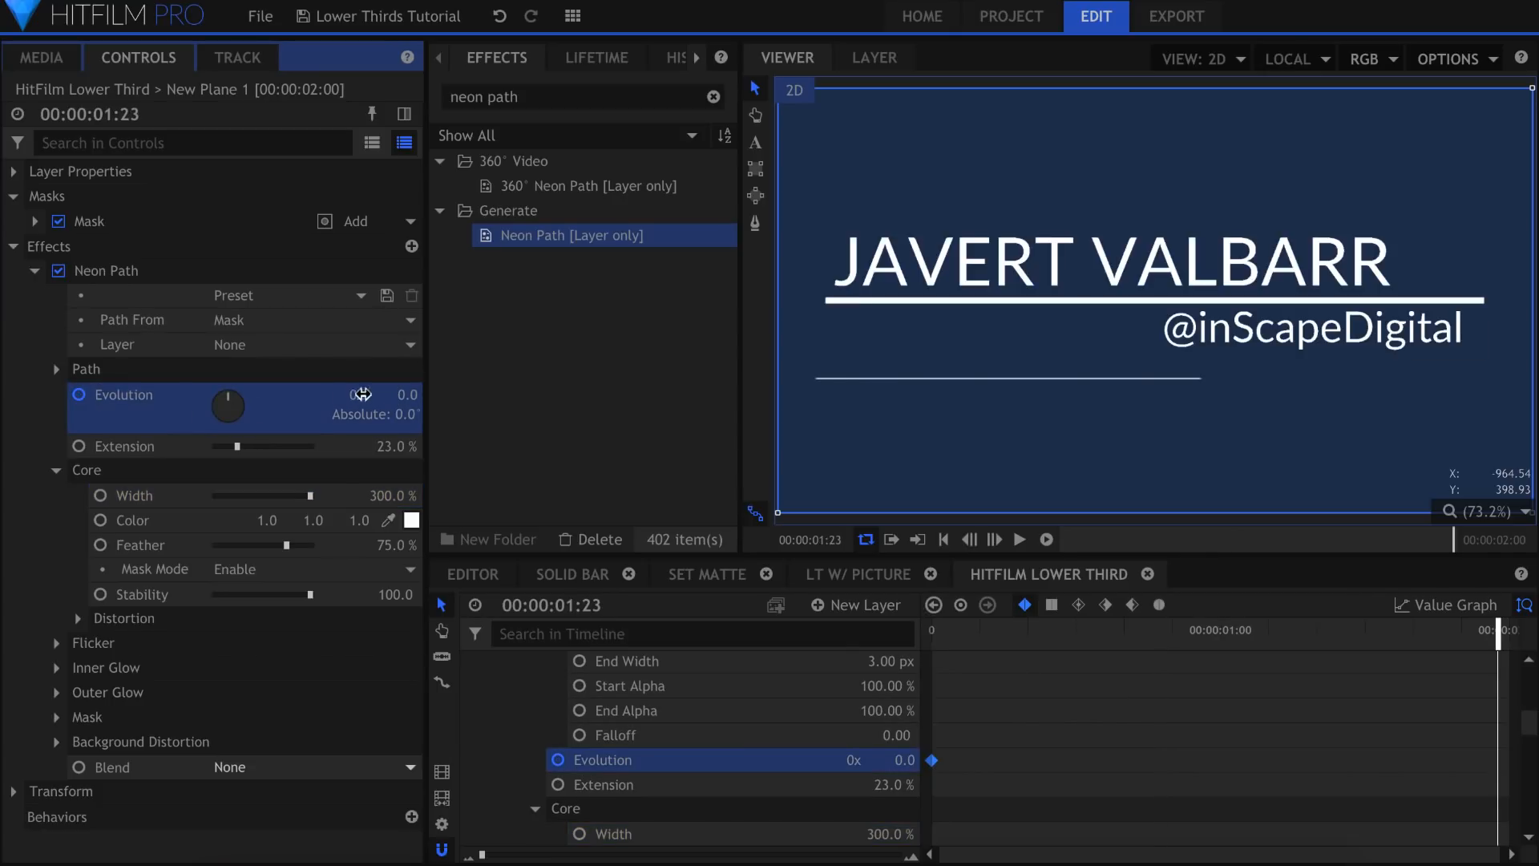
key(space)
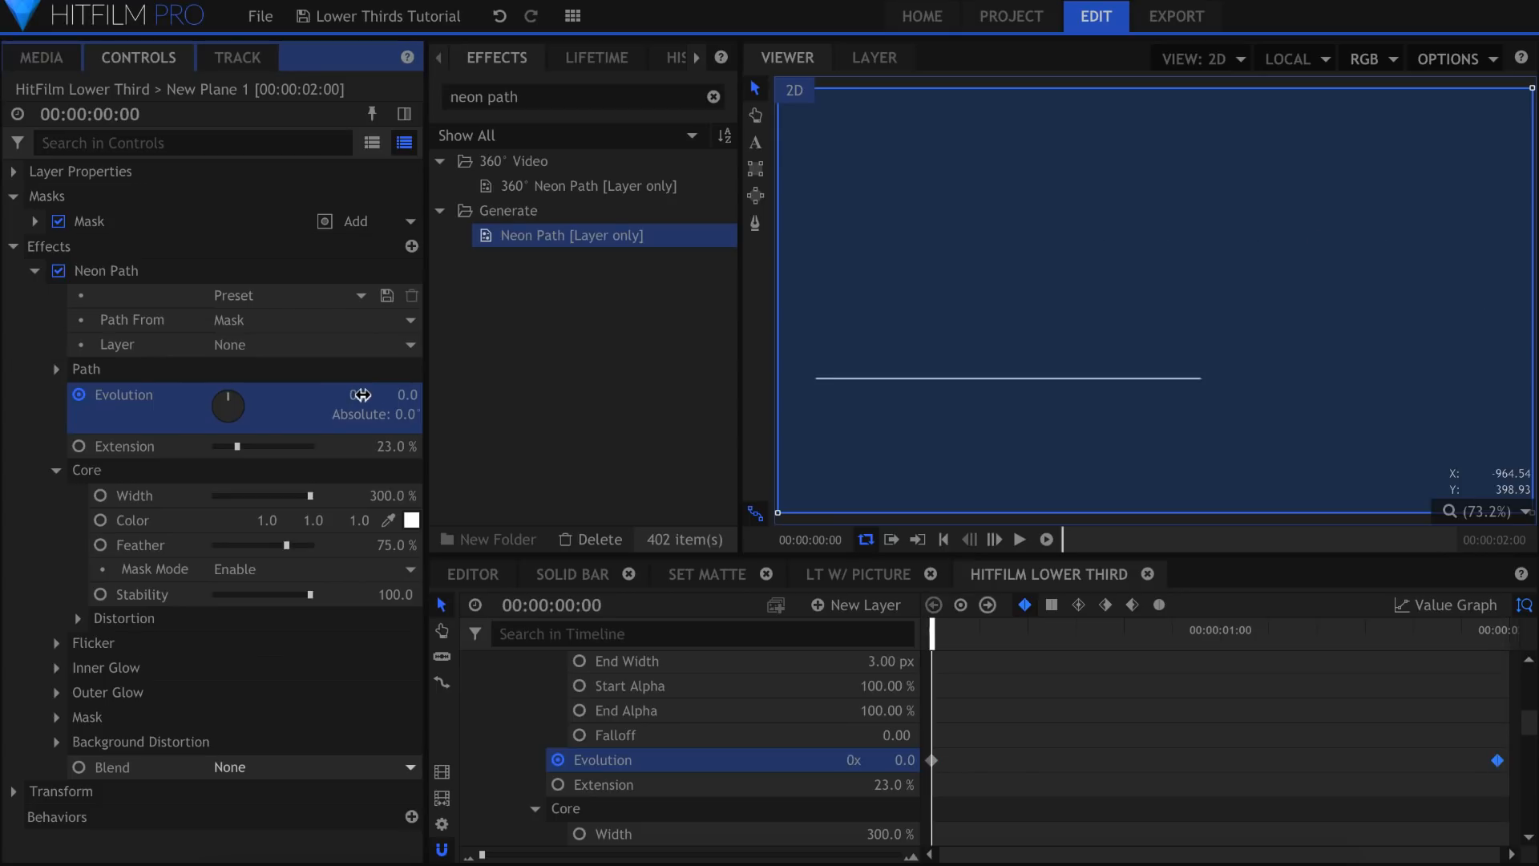
key(space)
key(Home)
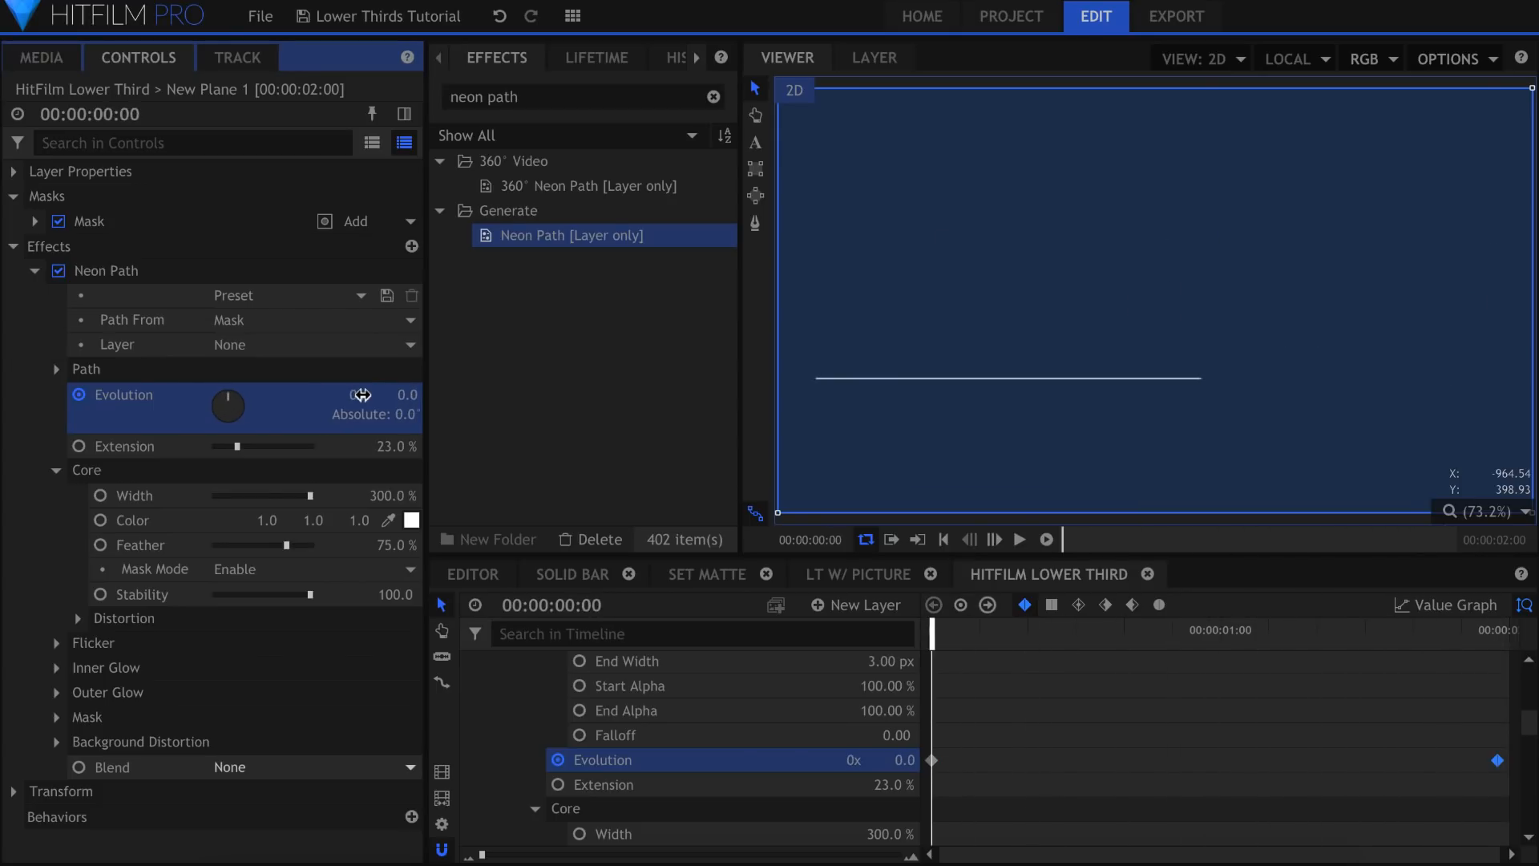
Keyframe the Neon Path's Extension at 0% at the start, over 20% at 00:00:01:00 and 0% at the end, and preview the animation.
click(78, 446)
click(1219, 634)
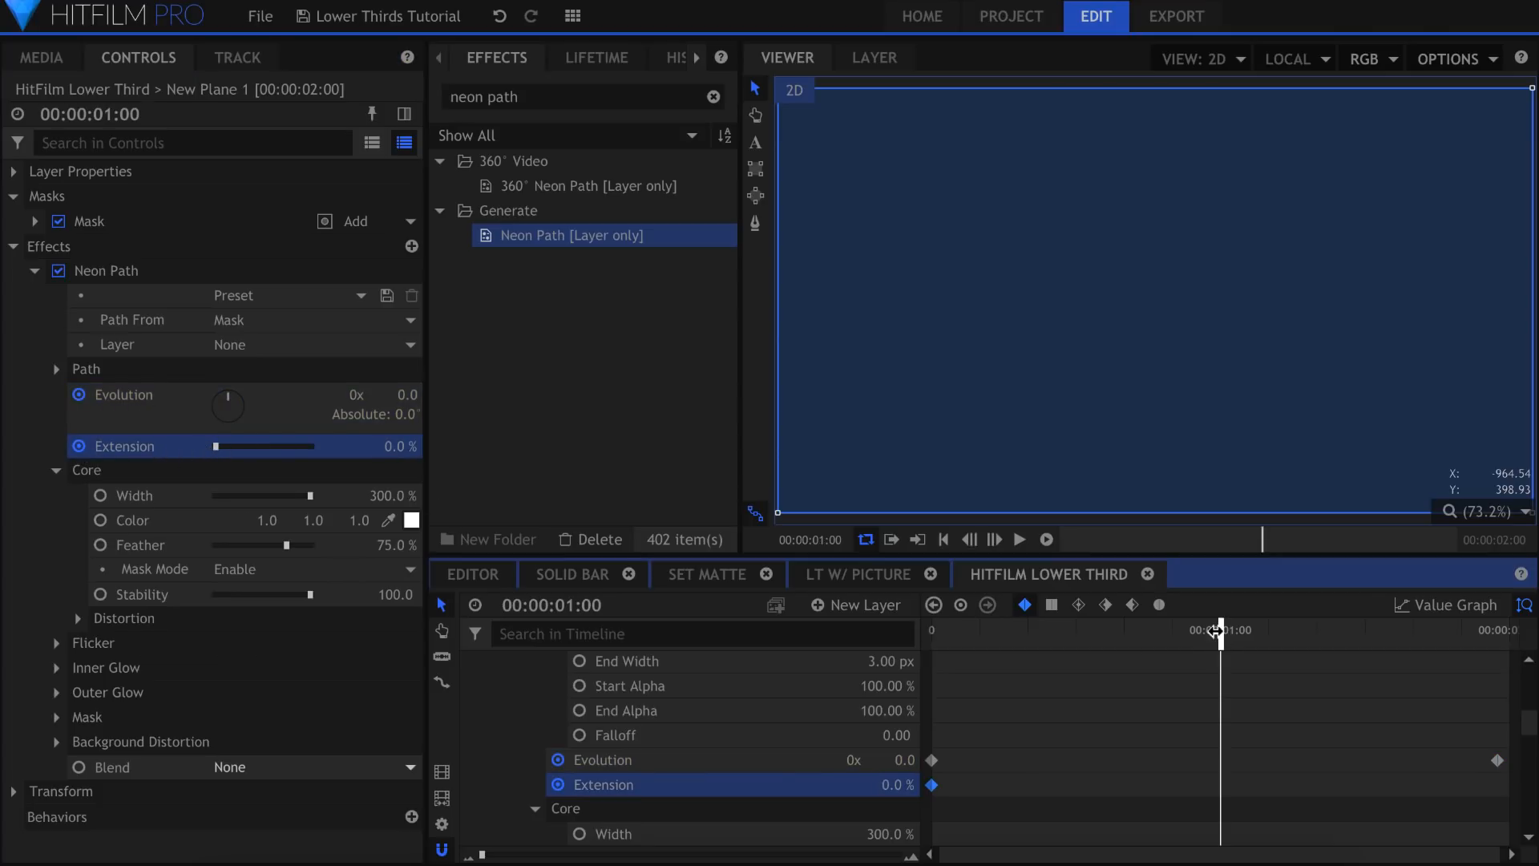
drag(399, 447, 421, 446)
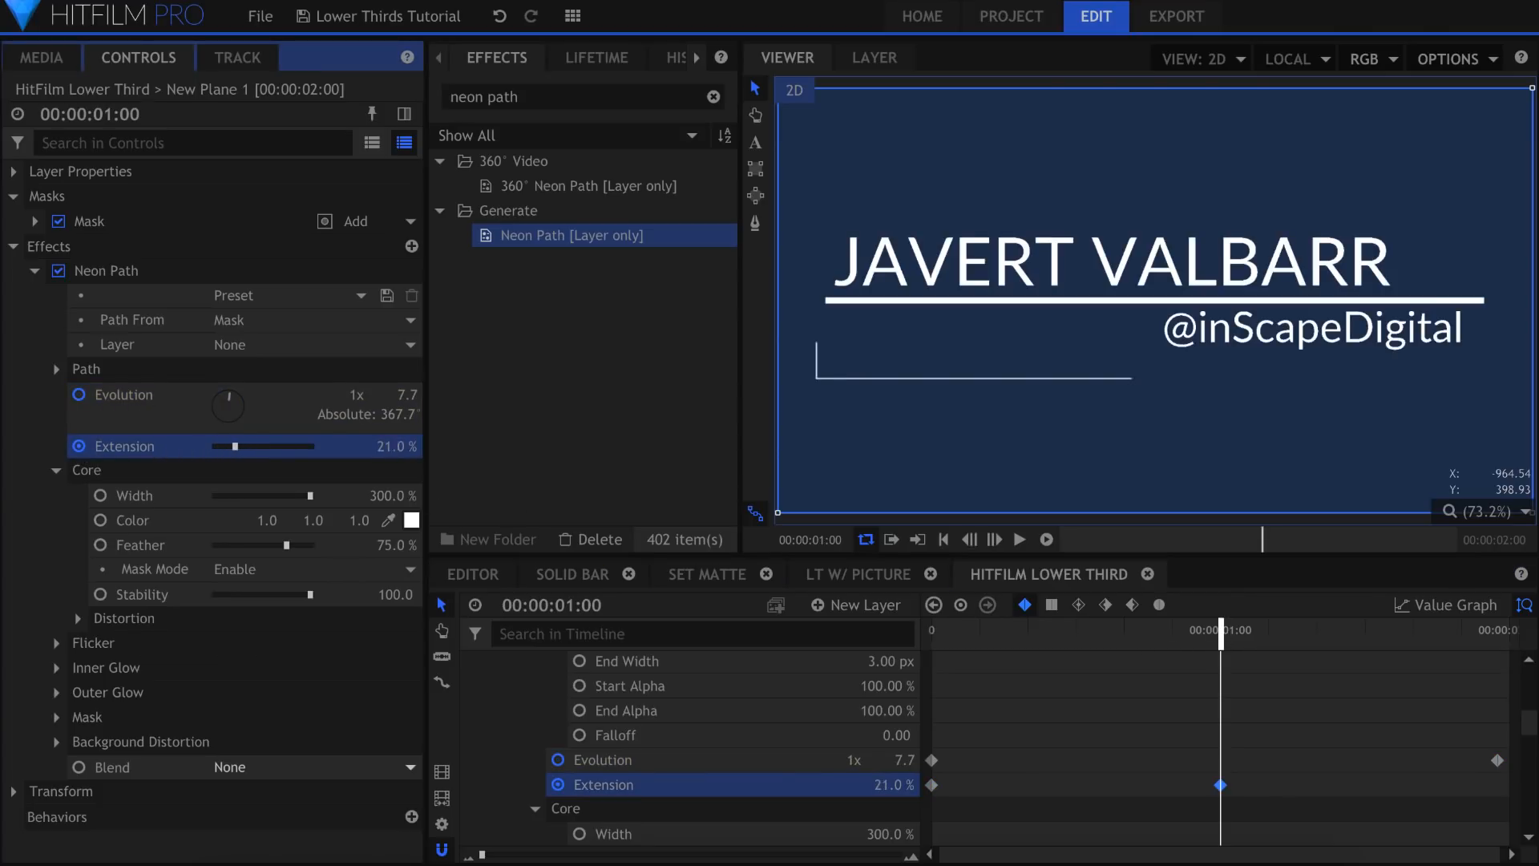
key(Return)
key(End)
click(394, 445)
text(0)
key(Return)
key(Home)
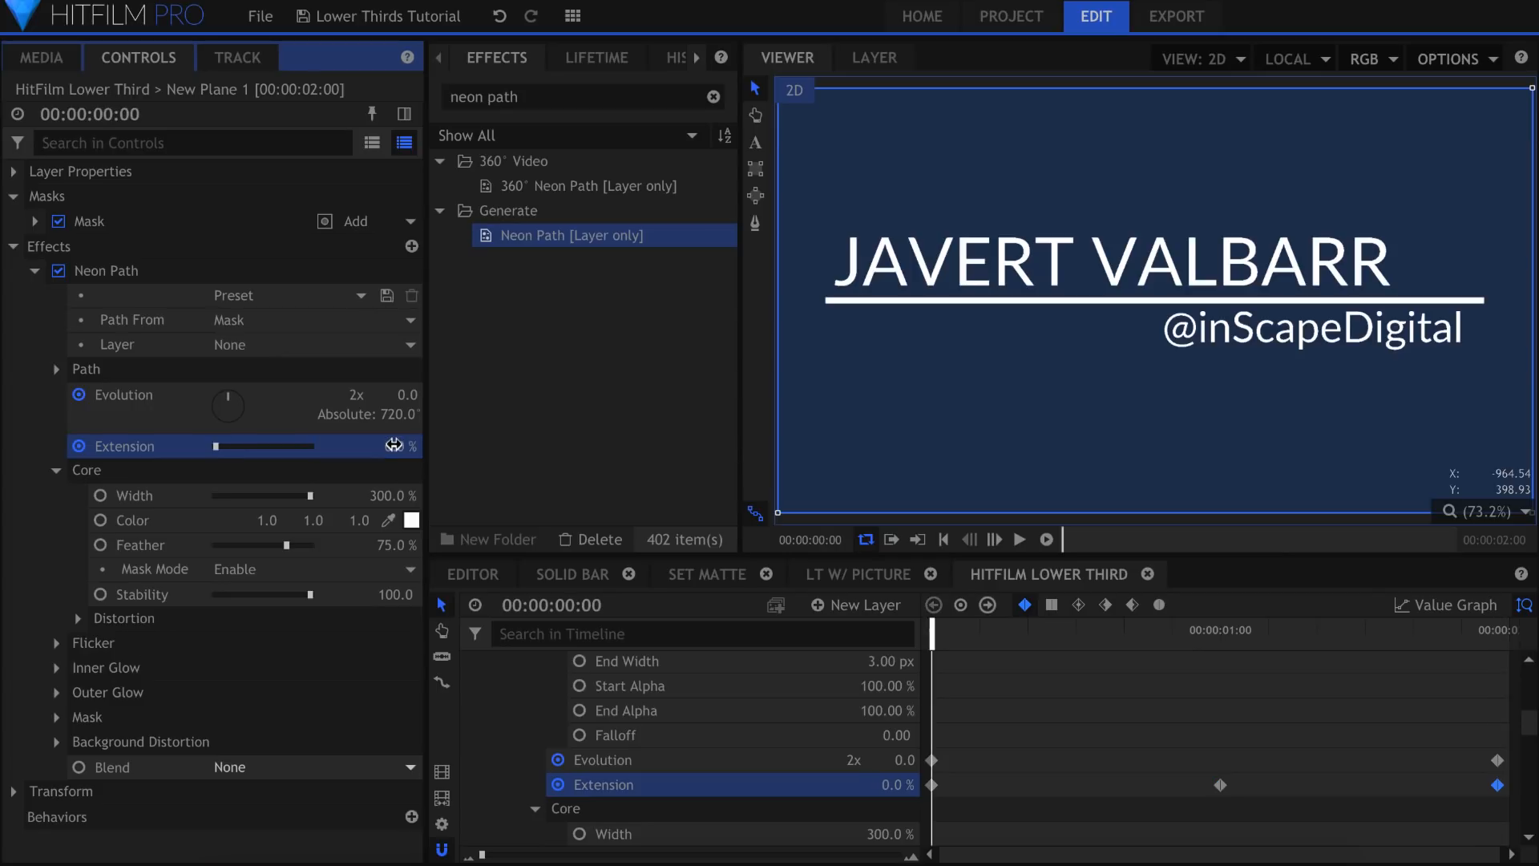
key(space)
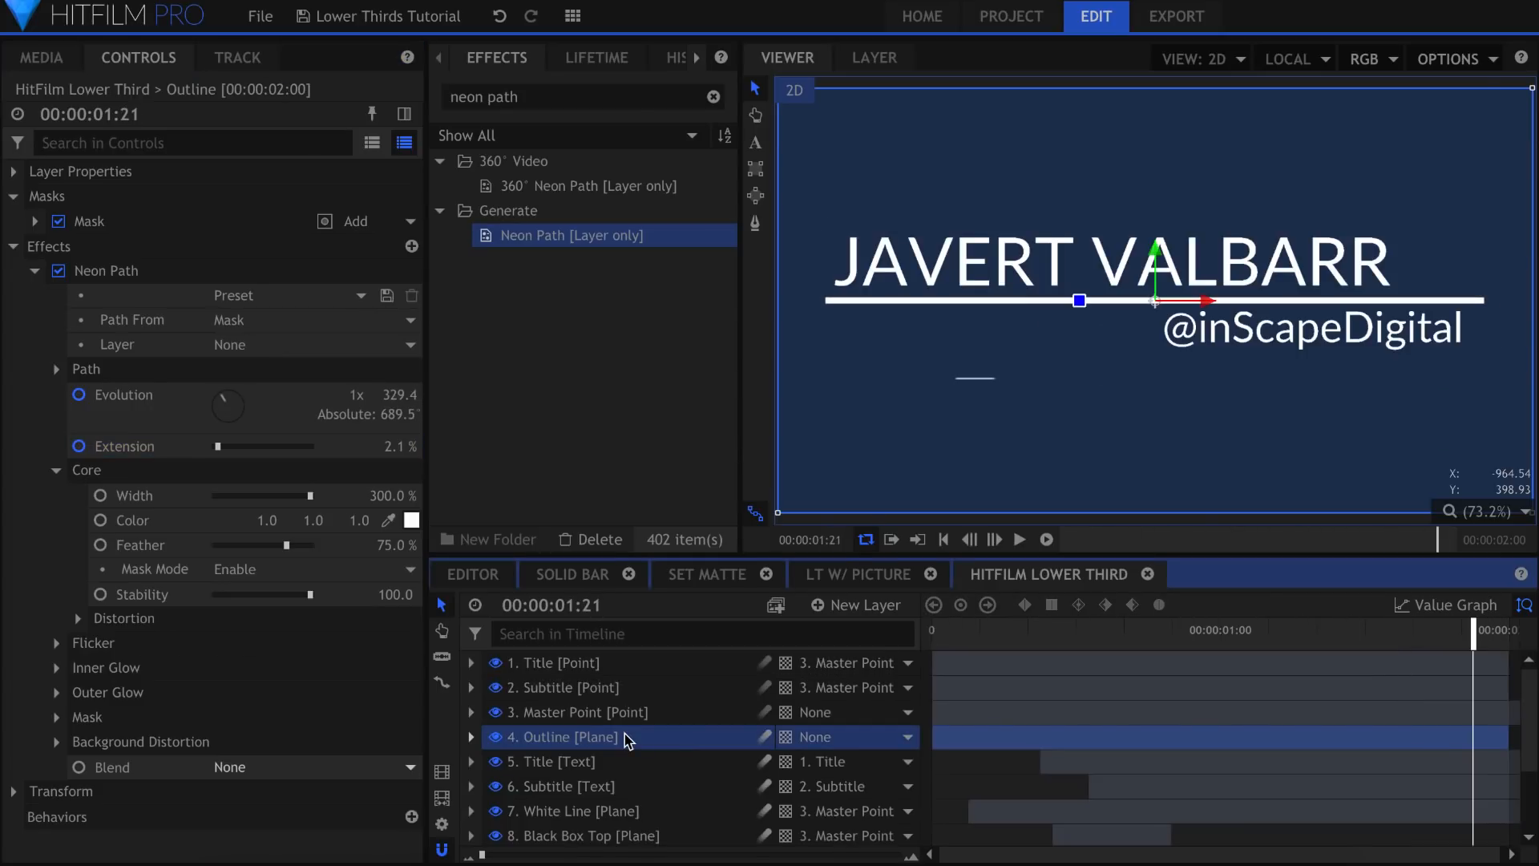
Duplicate the Outline plane and scale the copy to 102% by 108%.
right_click(624, 737)
click(677, 440)
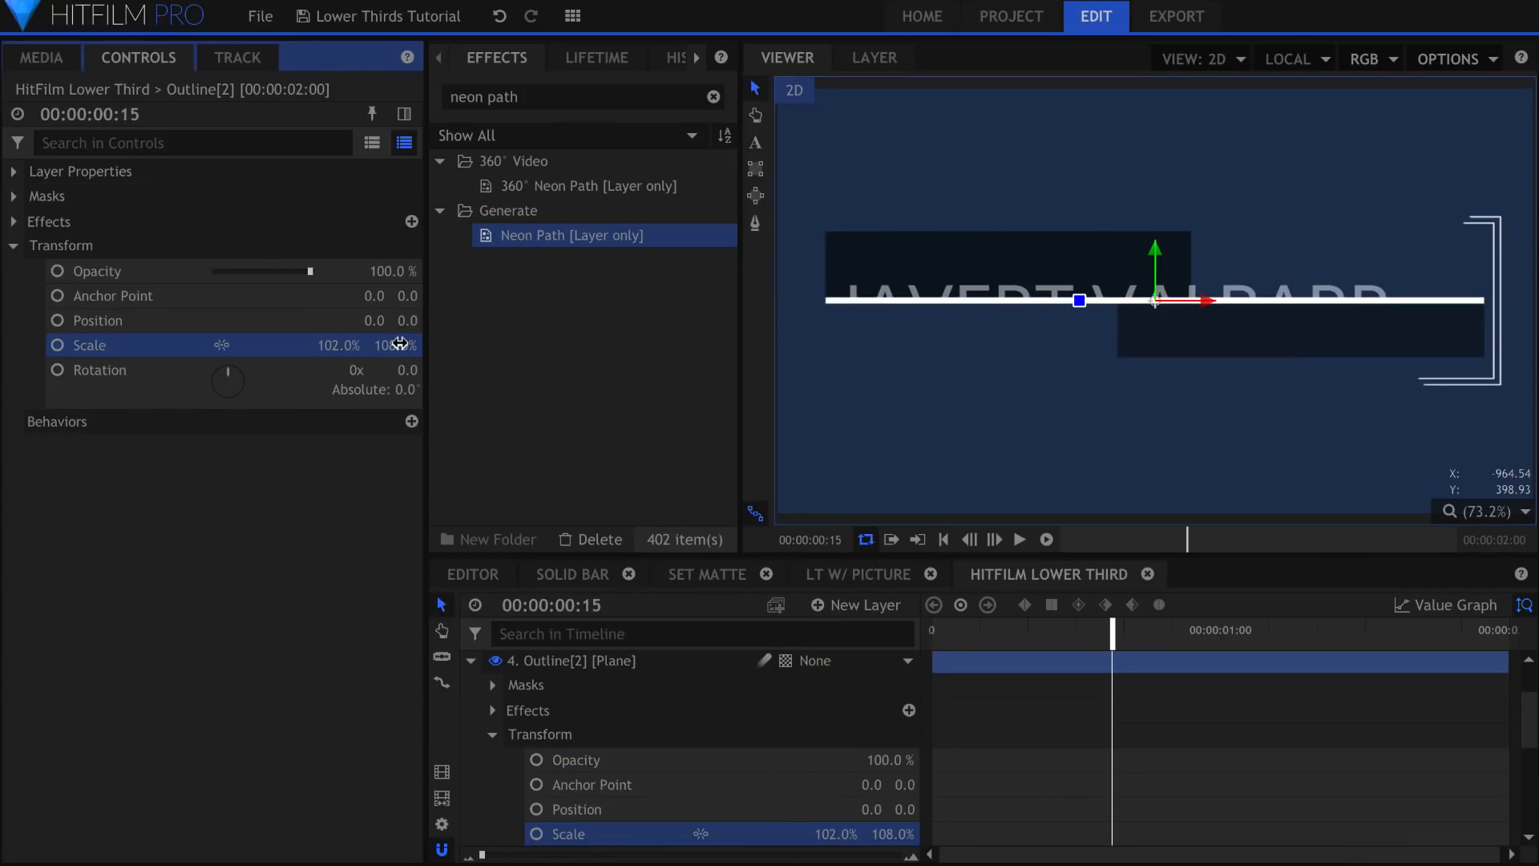
click(13, 245)
Open the duplicated outline's Neon Path settings, select its Evolution keyframes and go to the last one.
click(14, 221)
click(35, 246)
click(128, 377)
key(Home)
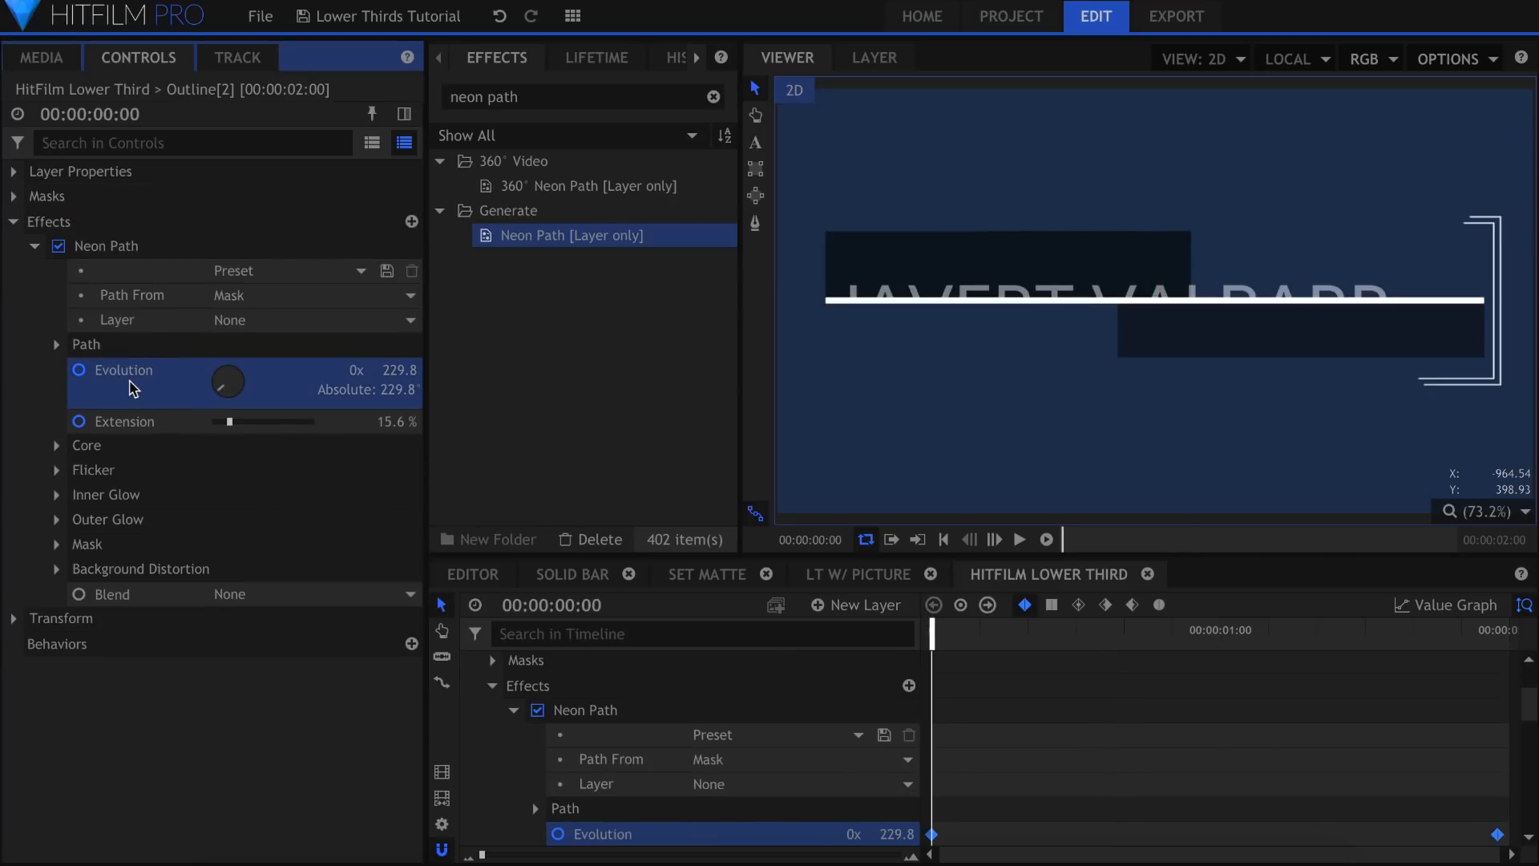
key(End)
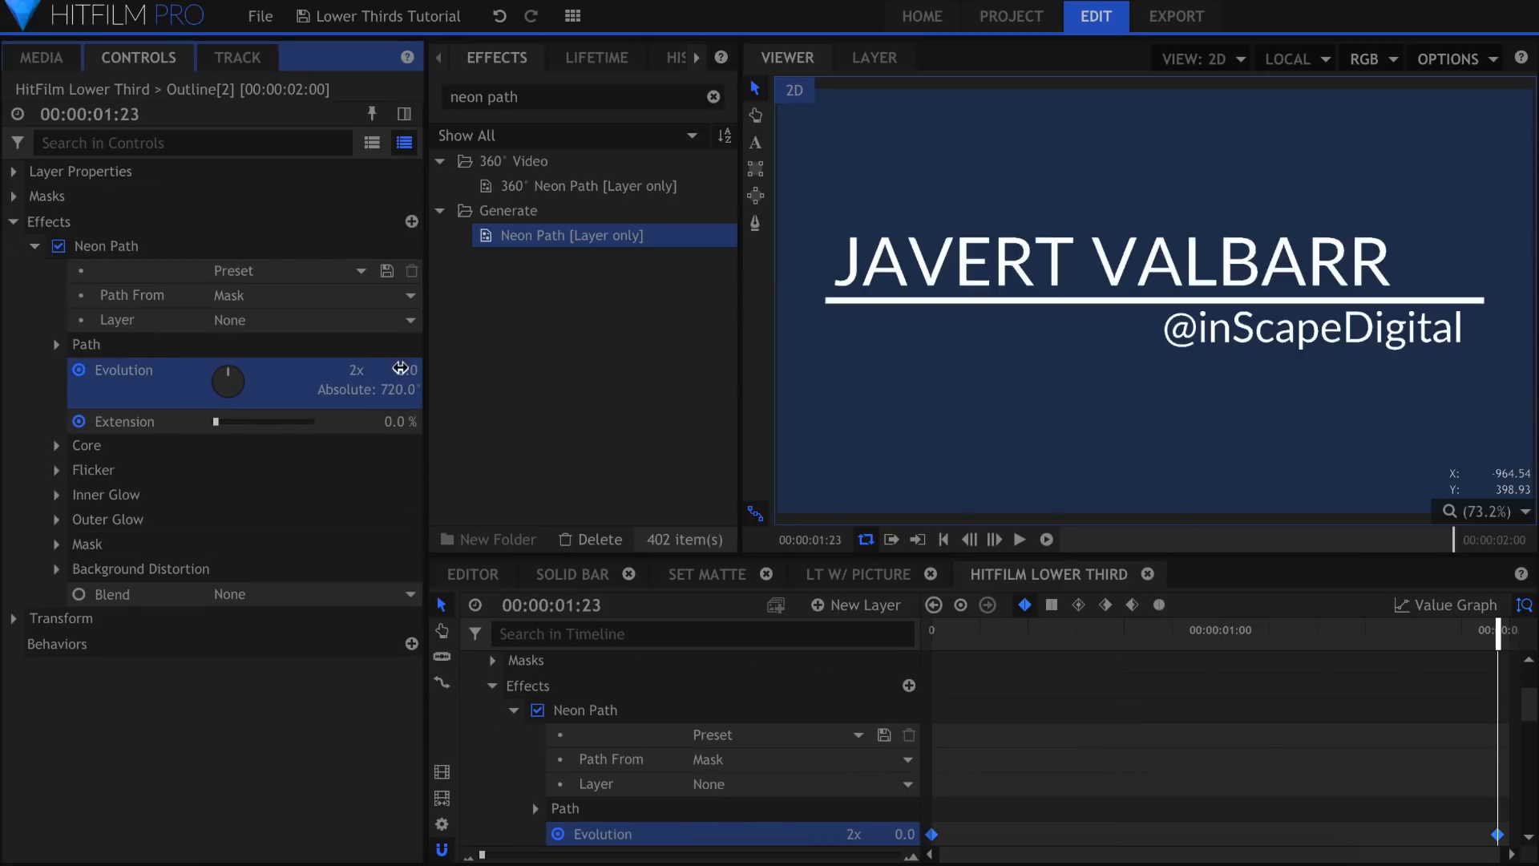